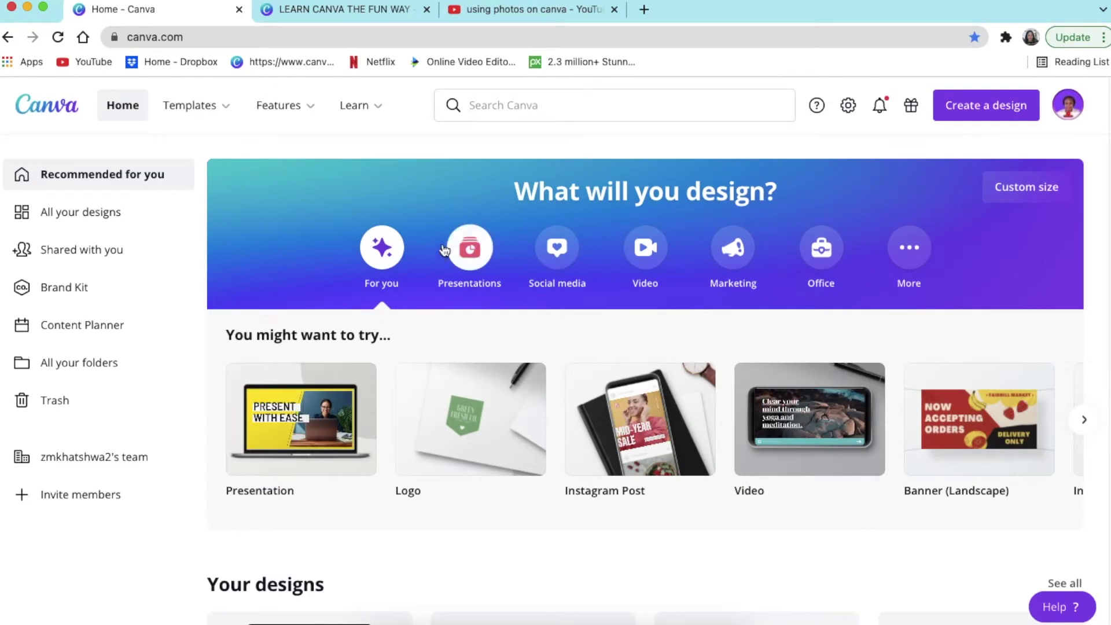
# Step: Create a blank 1920 × 1080 px presentation and add the uploaded photo of the pencil lion sketch to its page
pyautogui.click(470, 250)
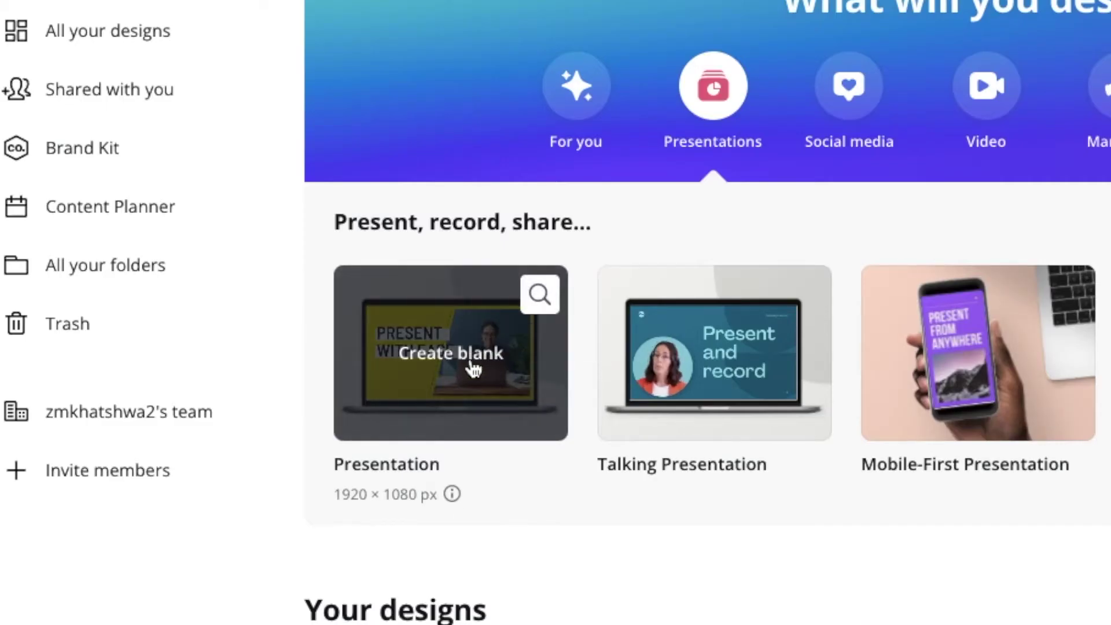
pyautogui.click(482, 356)
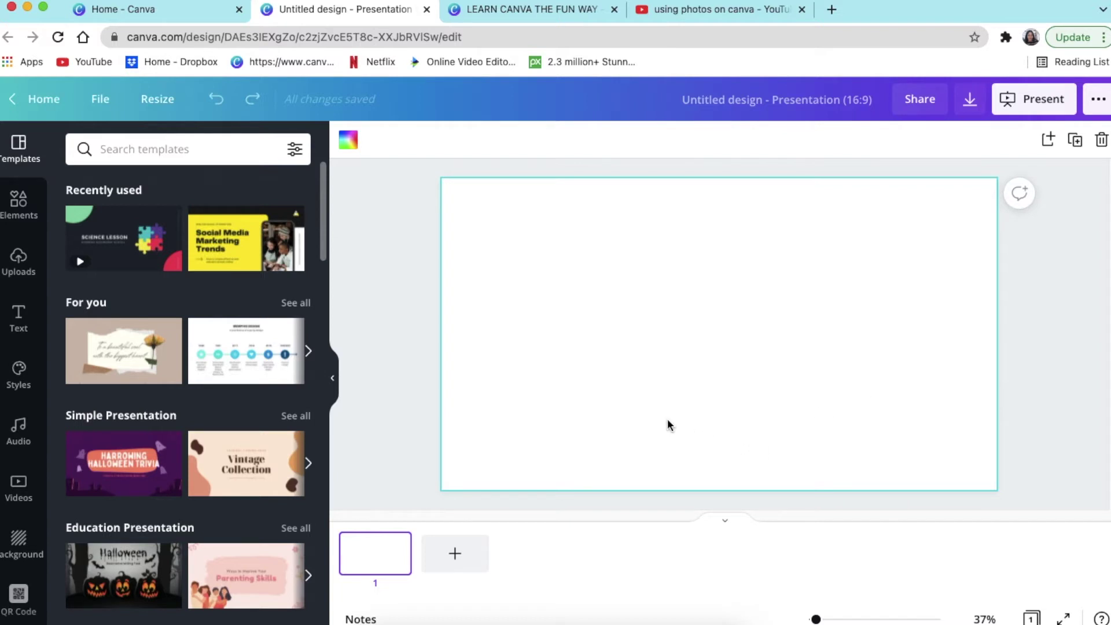
pyautogui.click(18, 260)
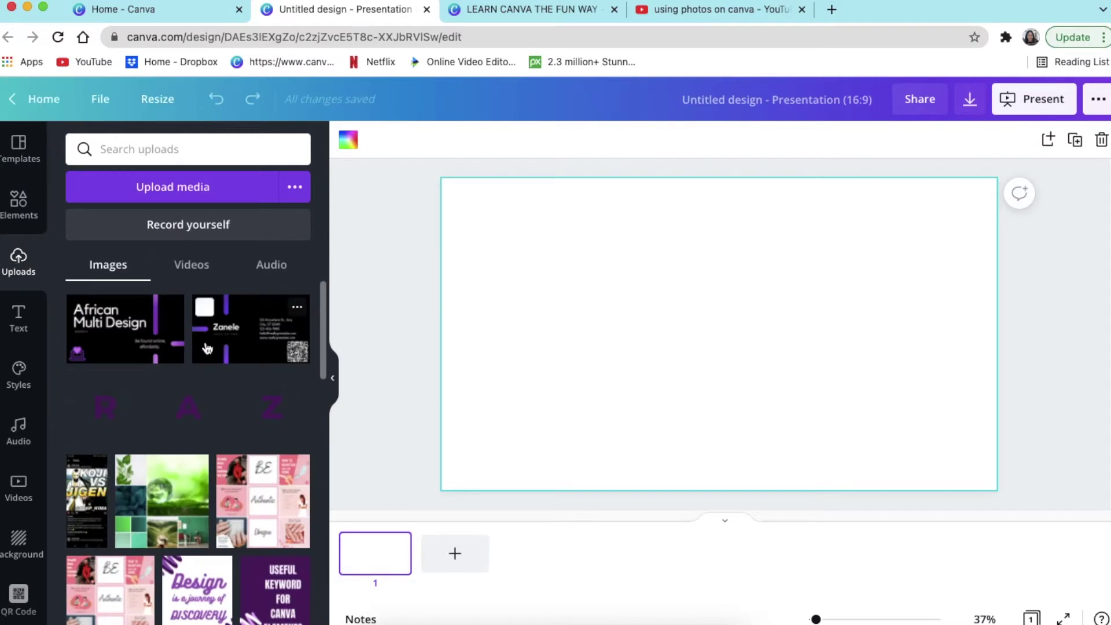
pyautogui.scroll(-5, 216, 377)
pyautogui.scroll(-10, 217, 376)
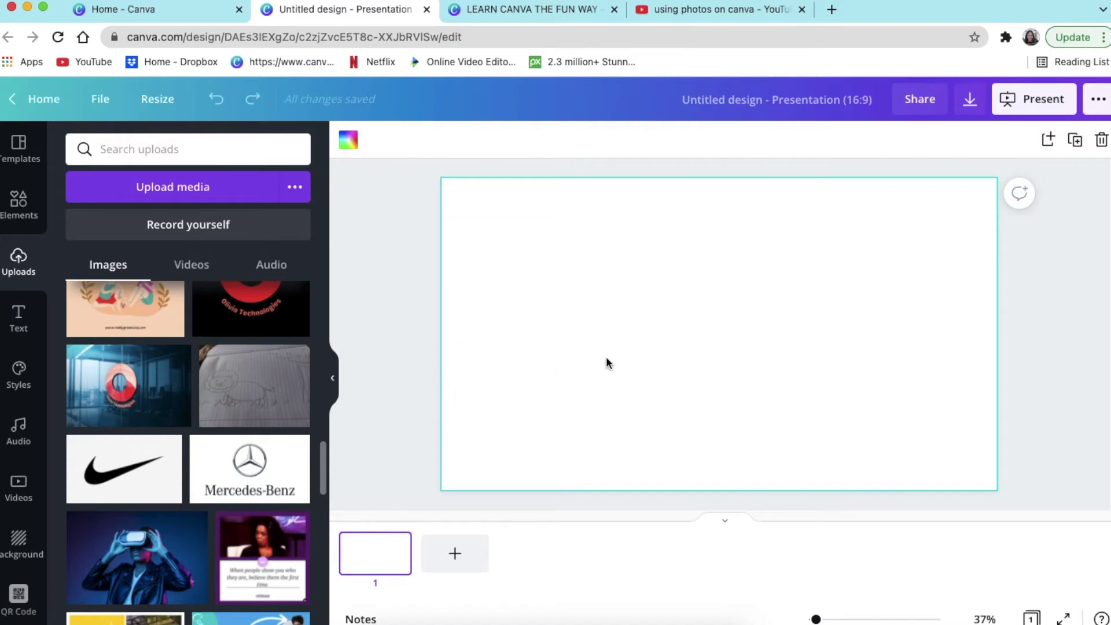
pyautogui.click(263, 394)
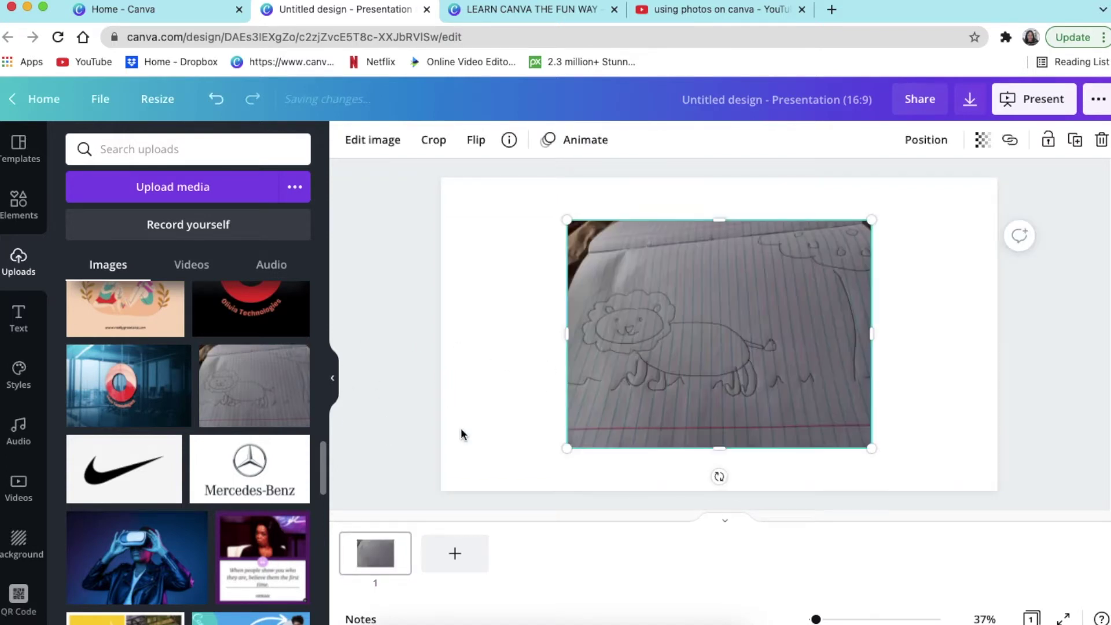
# Step: Align the lion sketch photo with the page's upper-left corner and enlarge it to cover the whole page
pyautogui.moveTo(720, 403)
pyautogui.mouseDown()
pyautogui.moveTo(596, 342)
pyautogui.moveTo(619, 376)
pyautogui.moveTo(599, 362)
pyautogui.mouseUp()
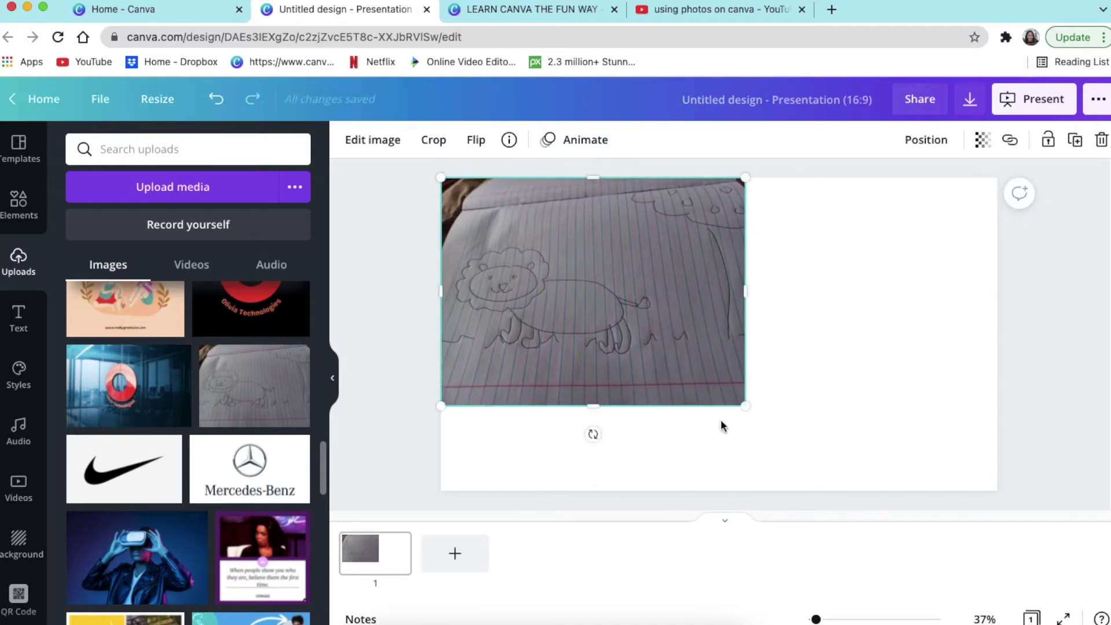
pyautogui.moveTo(746, 410); pyautogui.dragTo(943, 457)
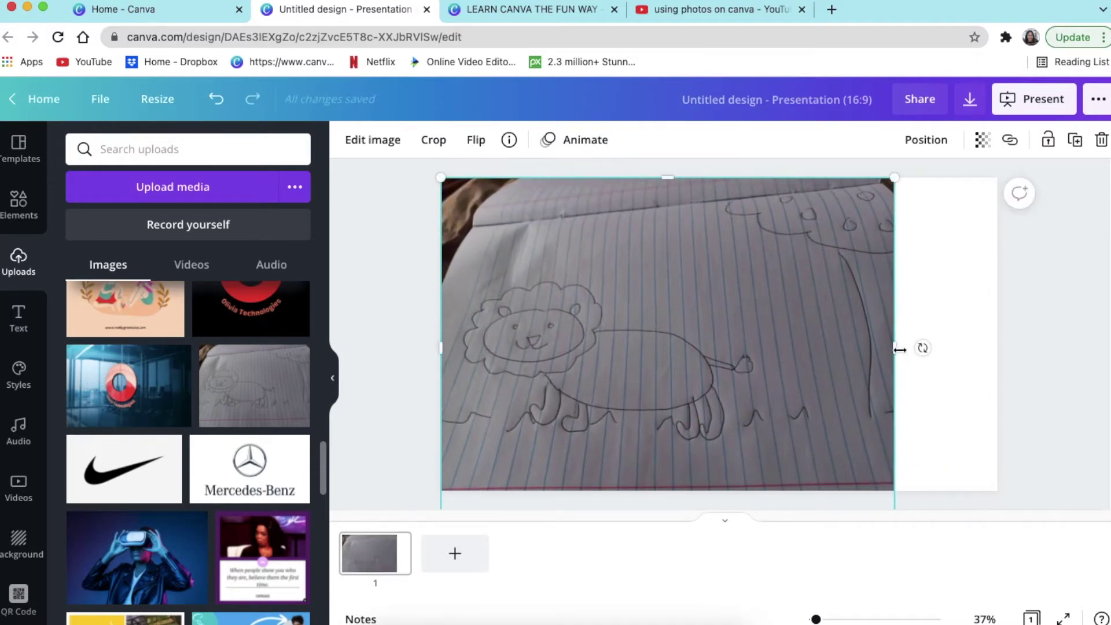
pyautogui.moveTo(897, 346); pyautogui.dragTo(1001, 357)
pyautogui.click(1034, 445)
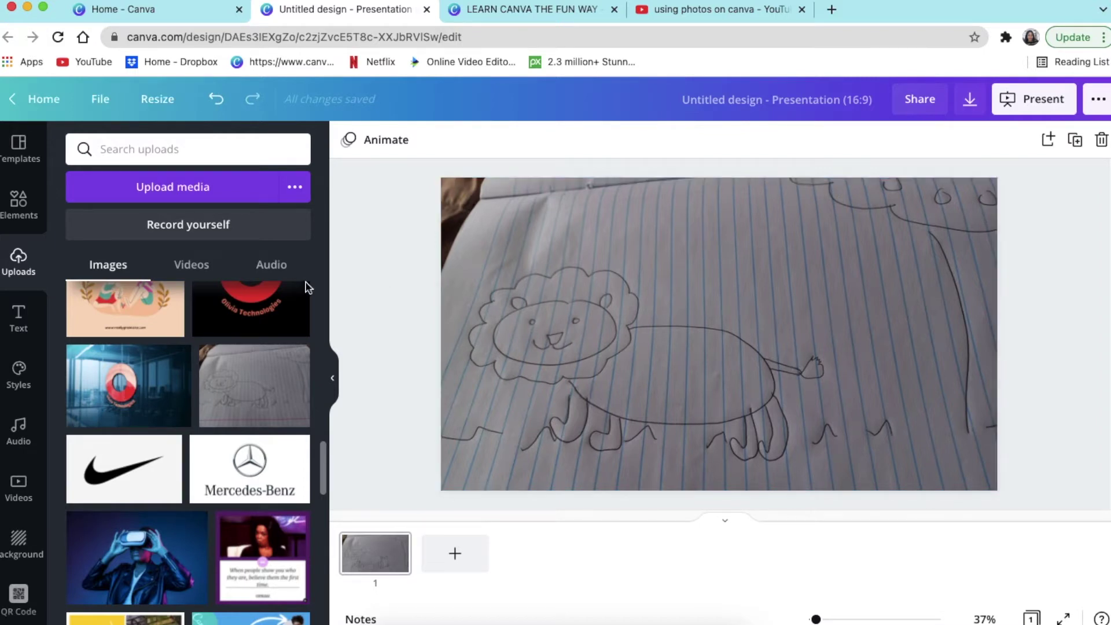
# Step: Add a horizontal cylinder from the Lines & Shapes collection to the page
pyautogui.click(19, 207)
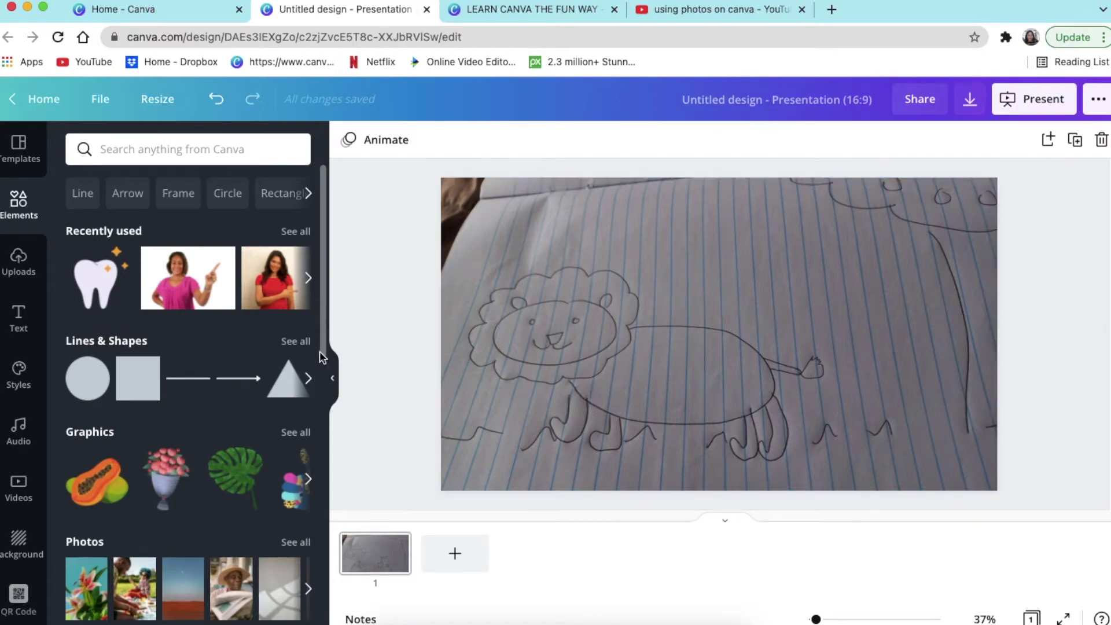
pyautogui.click(293, 343)
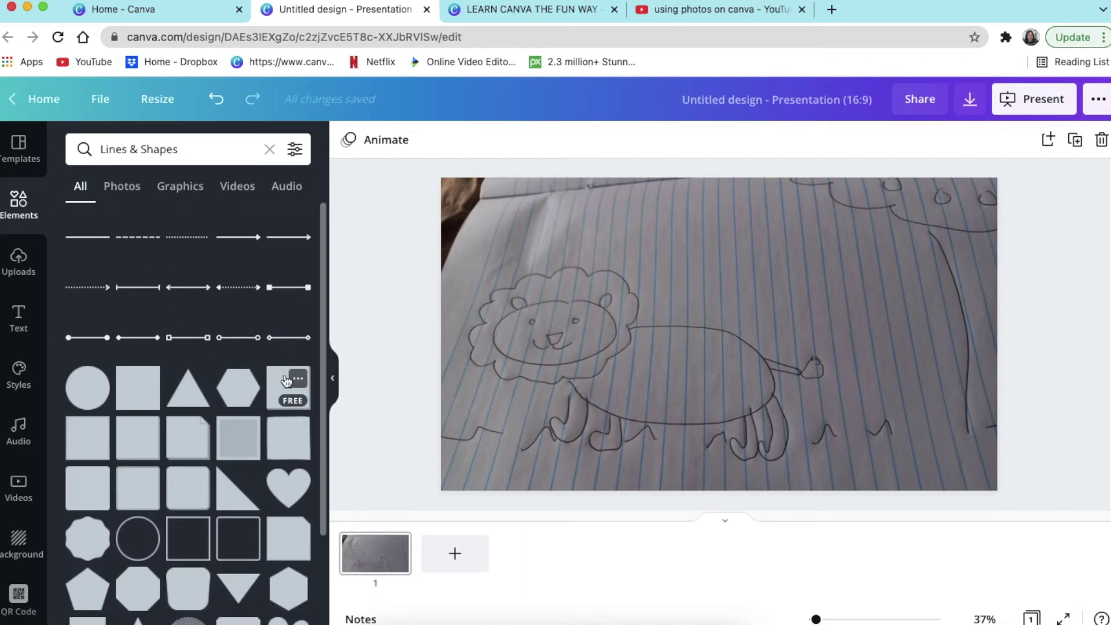
pyautogui.scroll(-3, 275, 416)
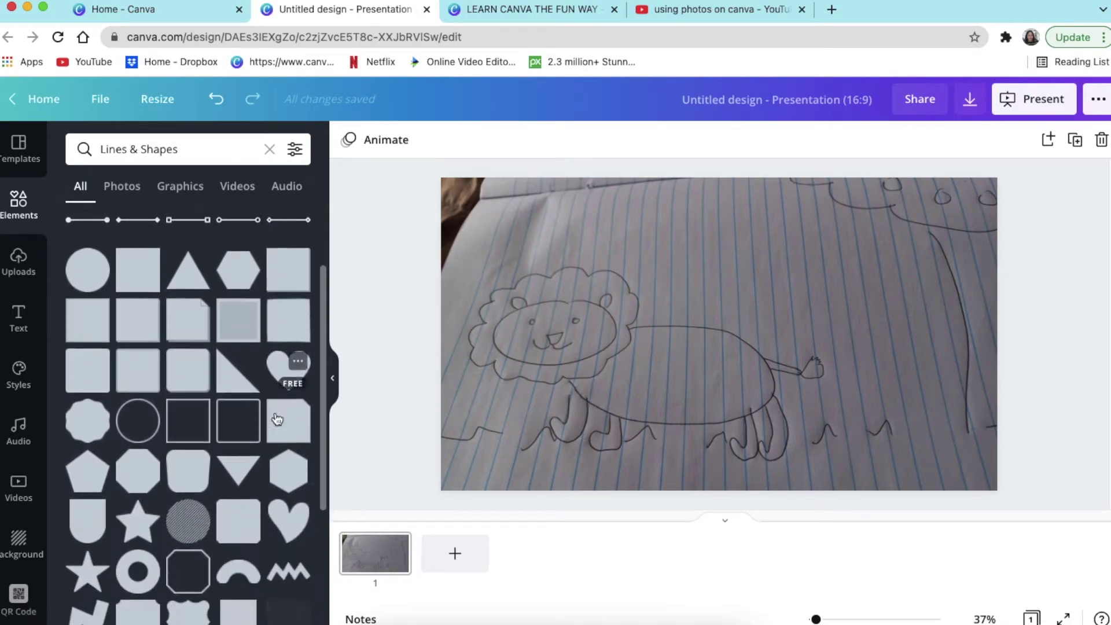
pyautogui.scroll(-3, 277, 417)
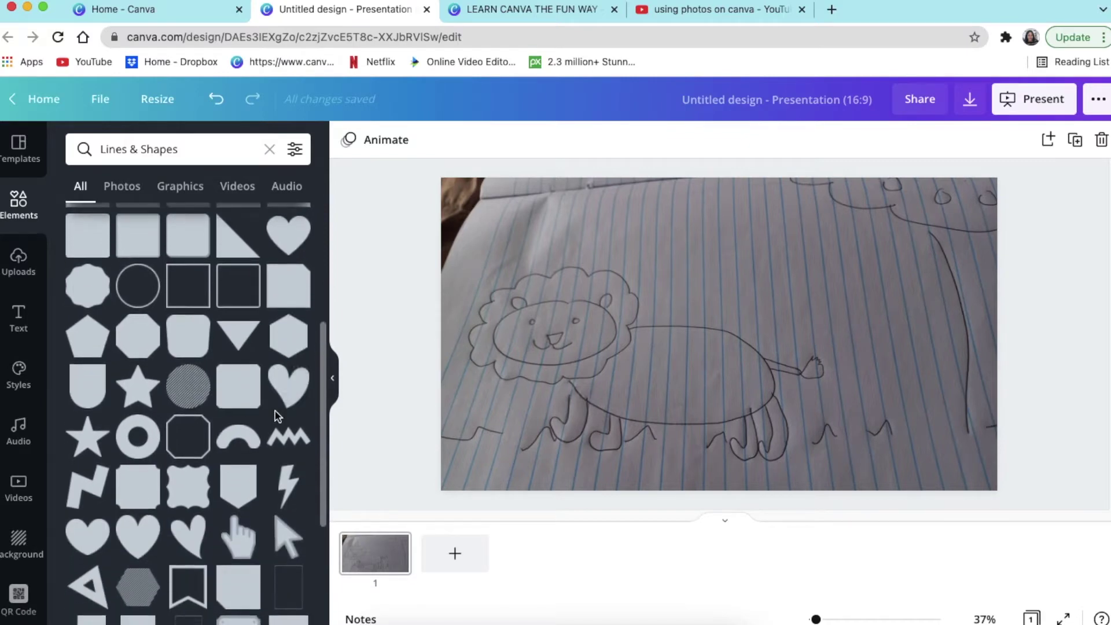
pyautogui.scroll(-3, 277, 416)
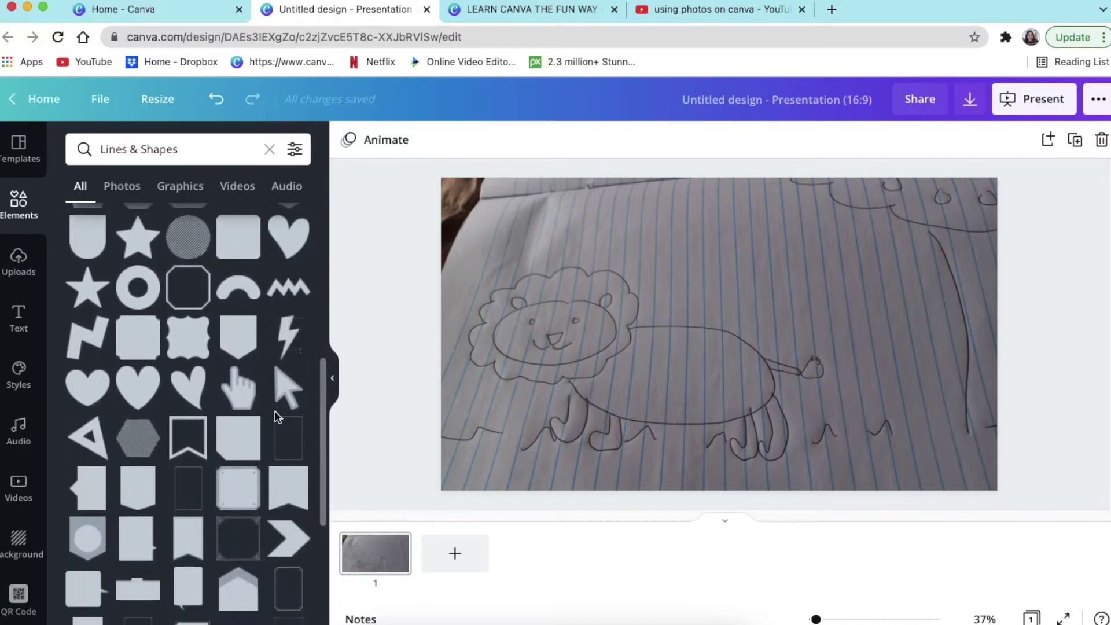
pyautogui.scroll(-4, 276, 417)
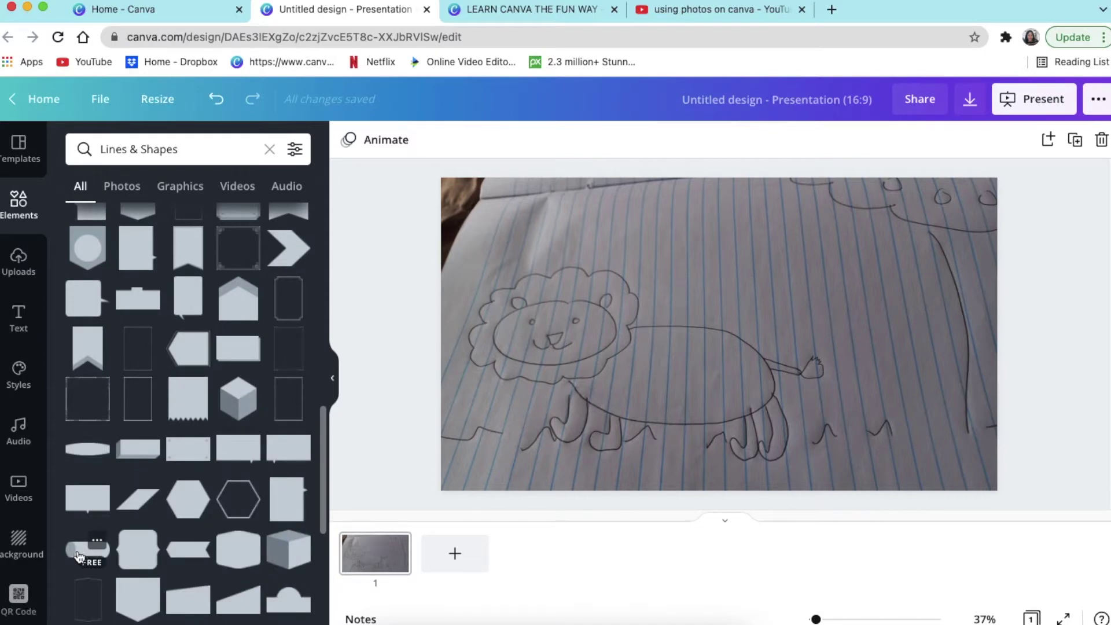
pyautogui.click(79, 557)
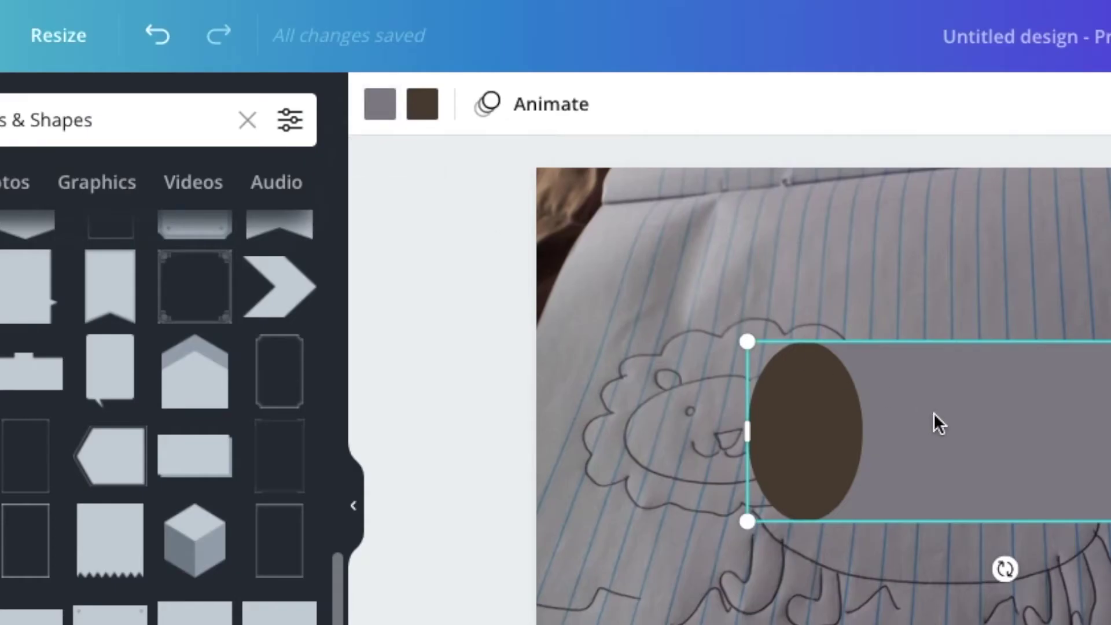
# Step: Recolor both the body and the end face of the cylinder with the default orange
pyautogui.click(383, 113)
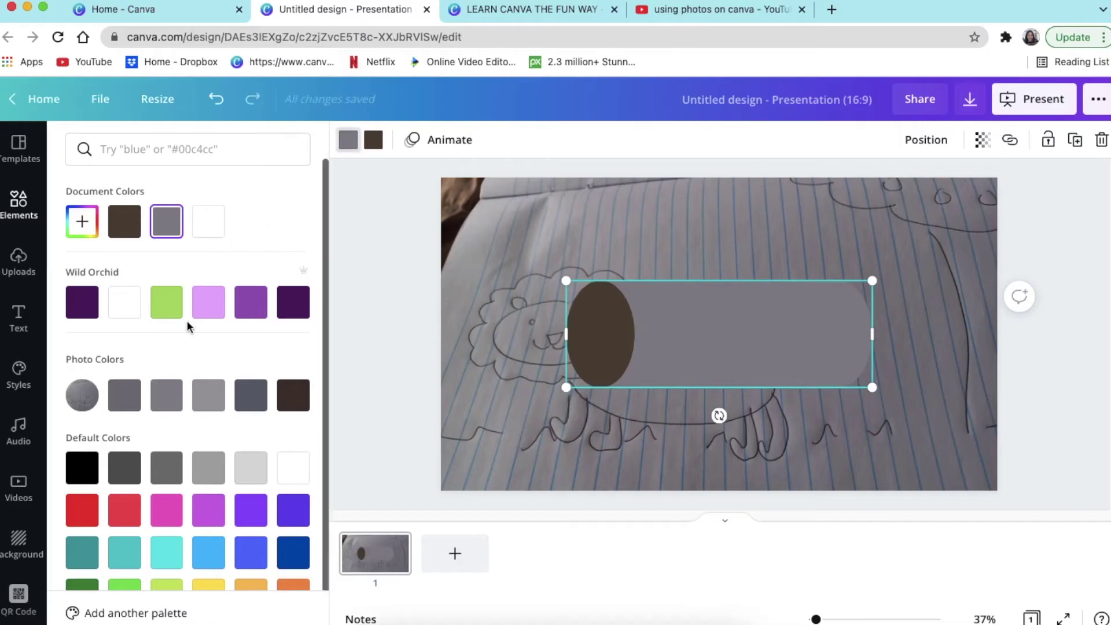
pyautogui.scroll(-1, 107, 418)
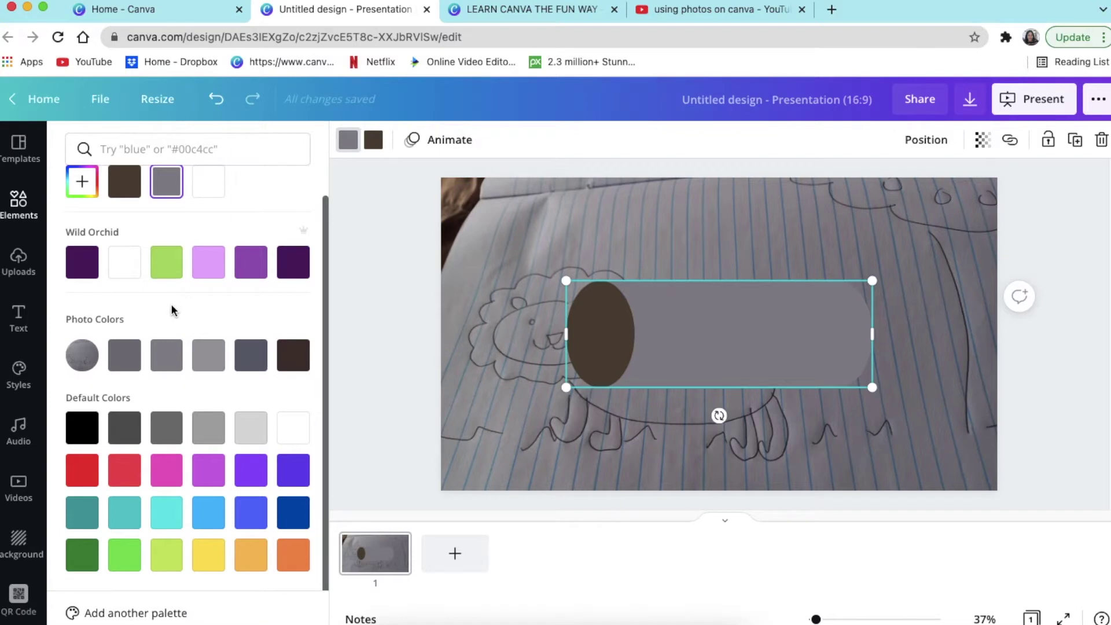
pyautogui.click(293, 554)
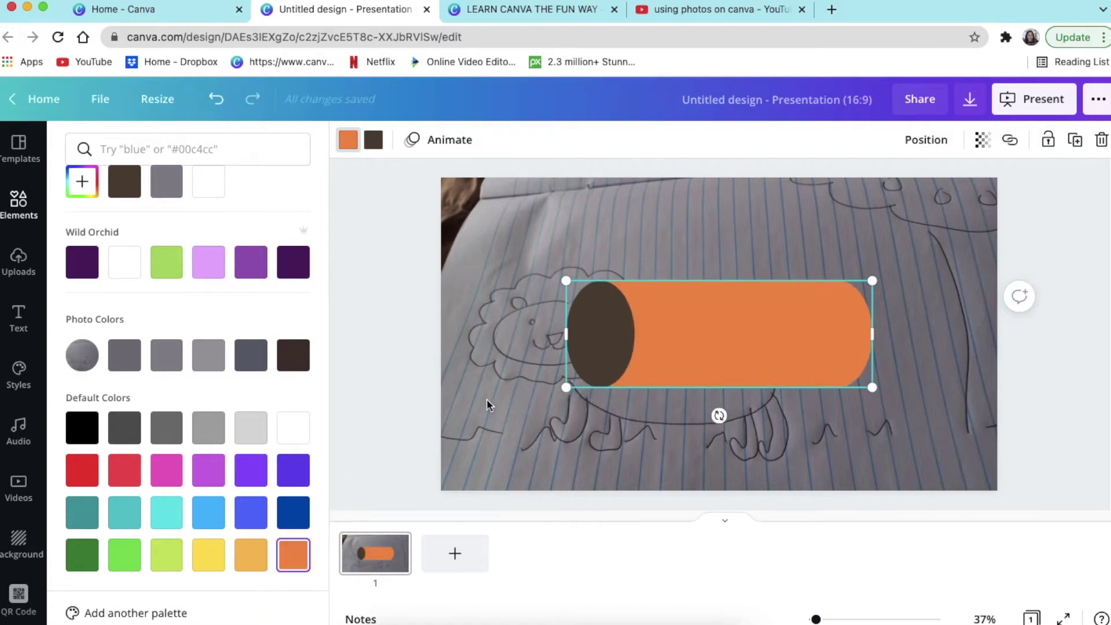
pyautogui.click(373, 140)
pyautogui.click(294, 554)
# Step: Shrink the orange cylinder to about 804 × 281 and place it over the sketched lion's body
pyautogui.click(718, 354)
pyautogui.moveTo(717, 355); pyautogui.dragTo(693, 403)
pyautogui.moveTo(848, 438); pyautogui.dragTo(779, 403)
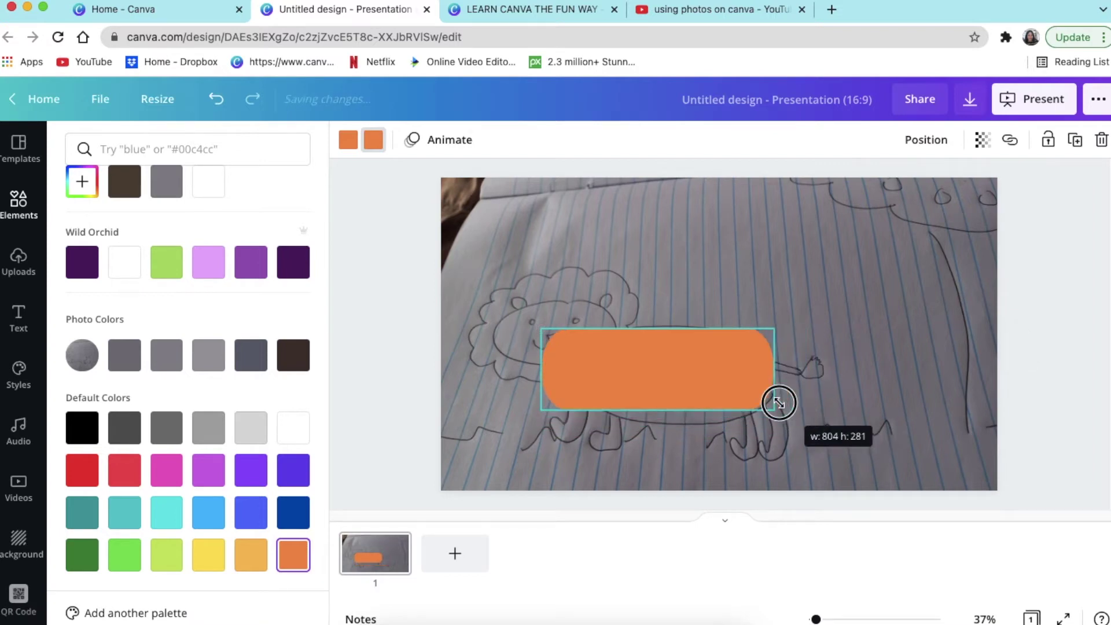
pyautogui.moveTo(735, 364); pyautogui.dragTo(759, 367)
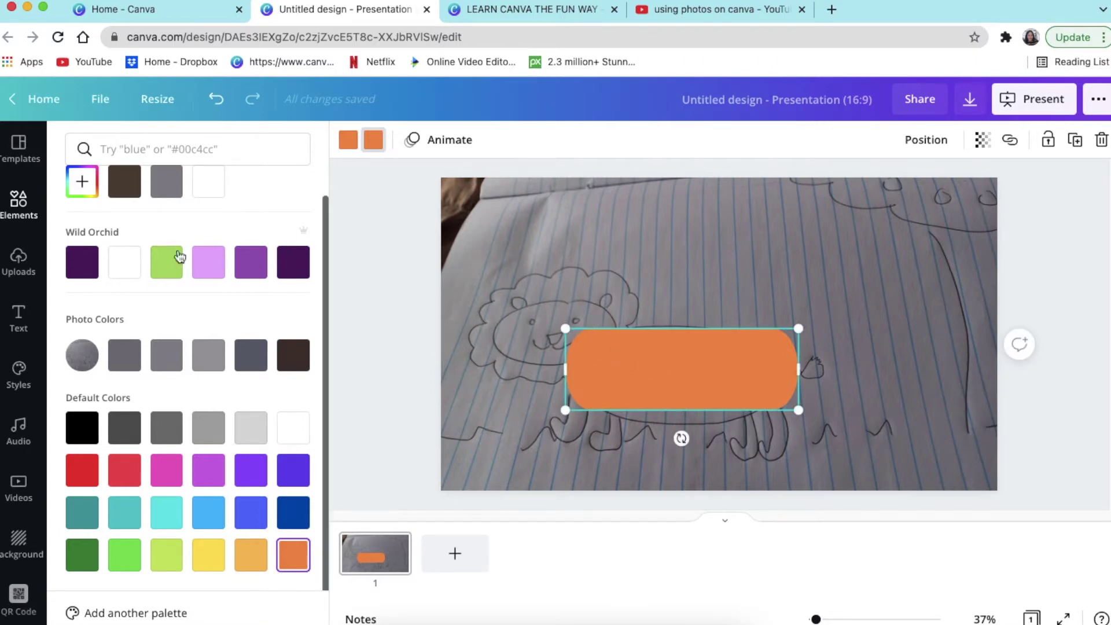
# Step: Add the tapered rounded square from Lines & Shapes, shrink it and place it over the lion's face, overlapping the orange body
pyautogui.click(18, 199)
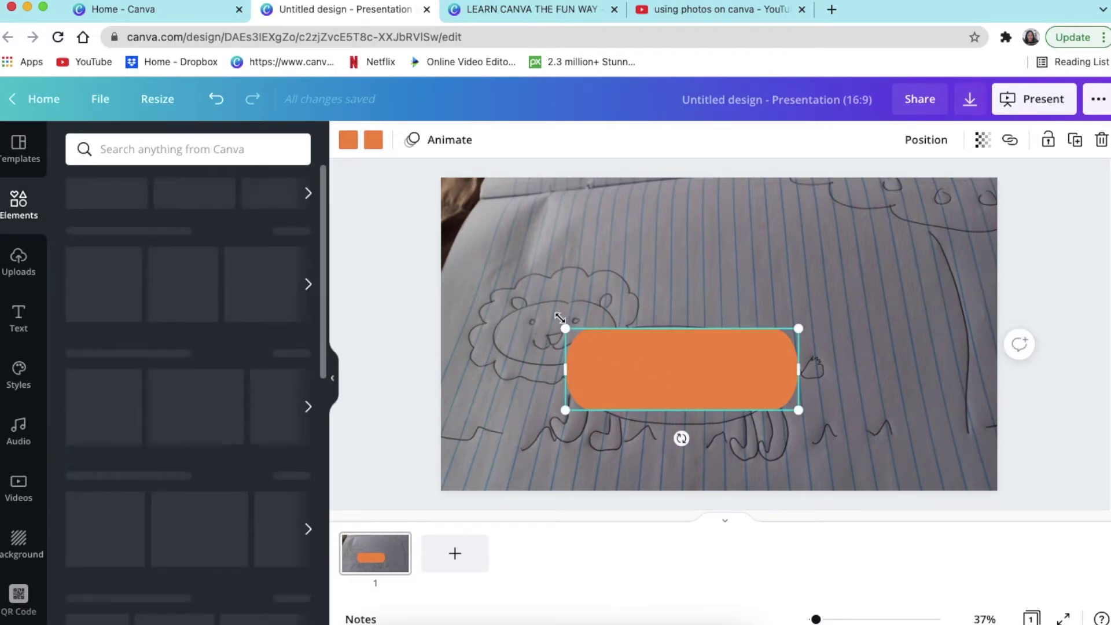
pyautogui.click(296, 341)
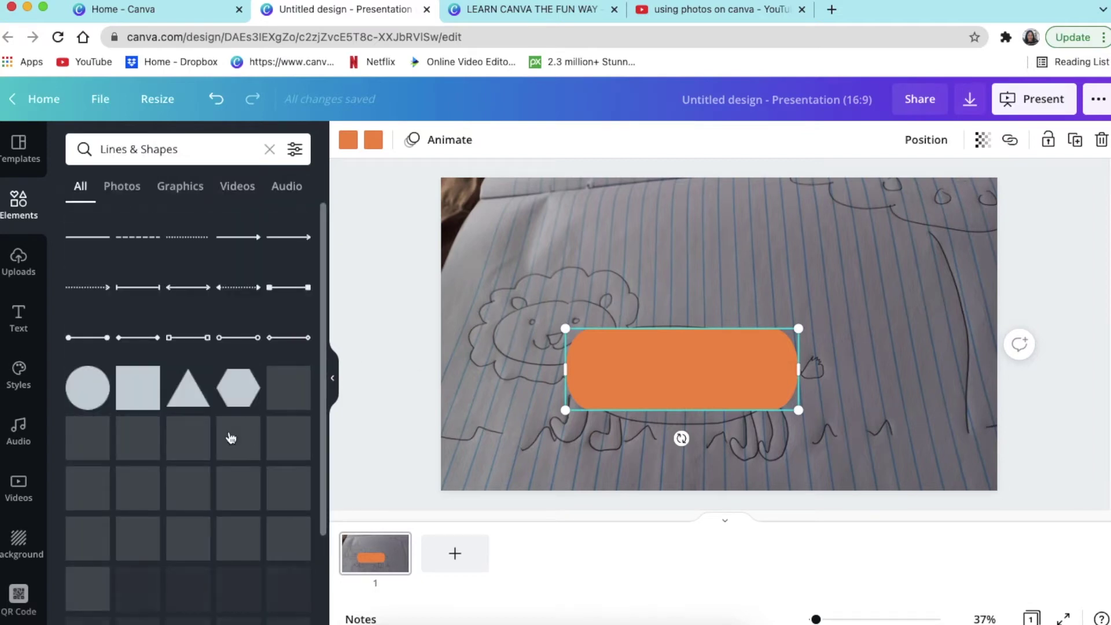
pyautogui.scroll(-2, 234, 438)
pyautogui.click(176, 489)
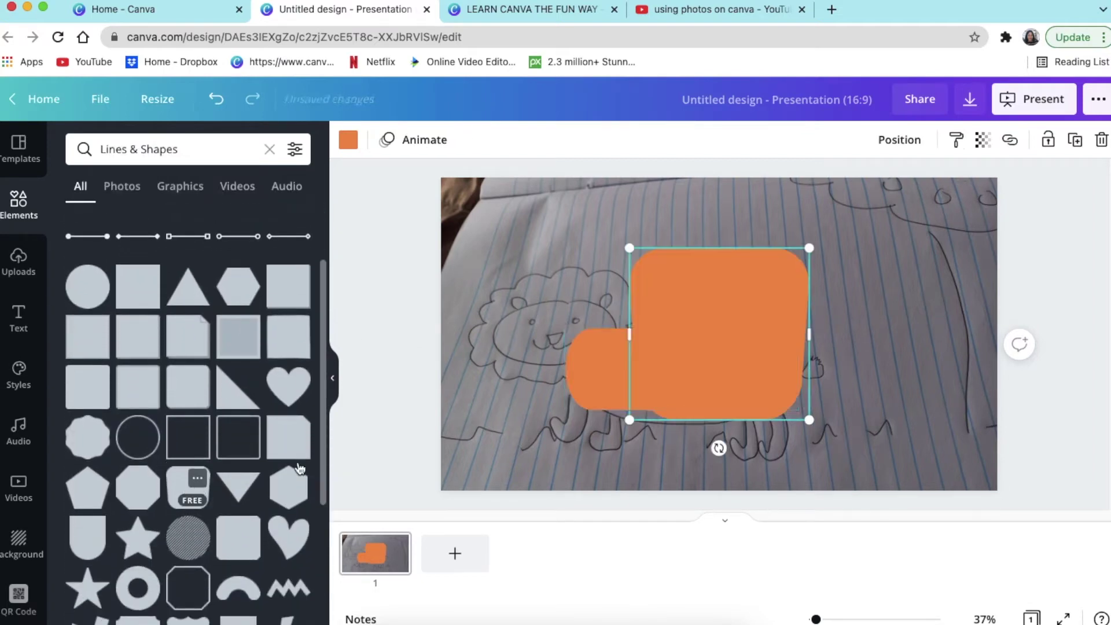
pyautogui.moveTo(702, 340); pyautogui.dragTo(529, 302)
pyautogui.moveTo(637, 382); pyautogui.dragTo(589, 331)
# Step: Recolor the rounded square head with the dark brown from the photo colors
pyautogui.click(346, 140)
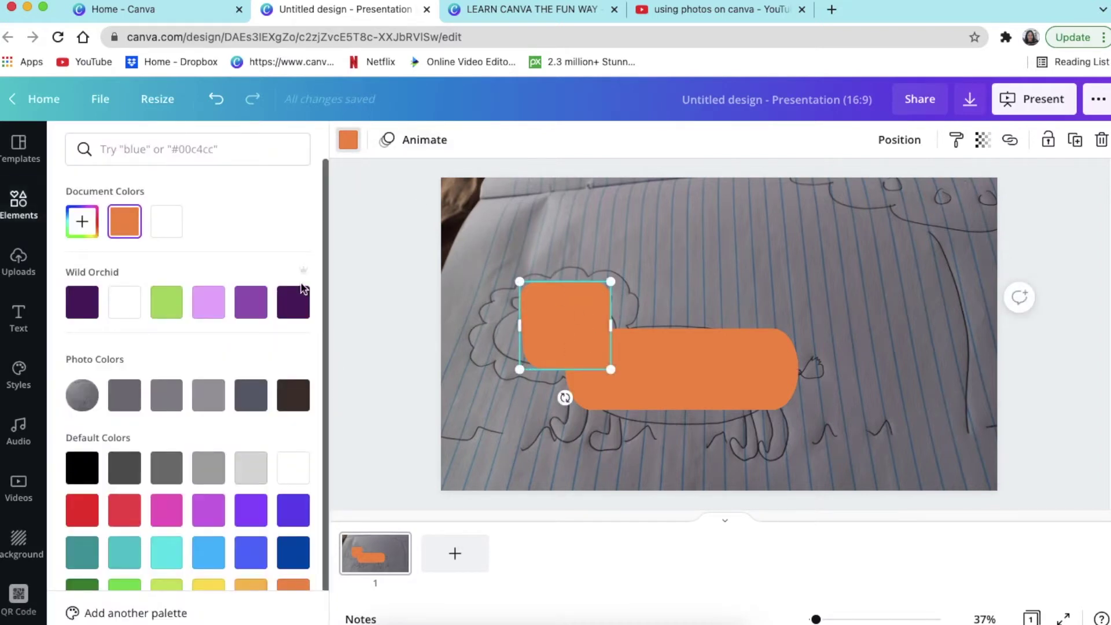
pyautogui.scroll(-1, 271, 519)
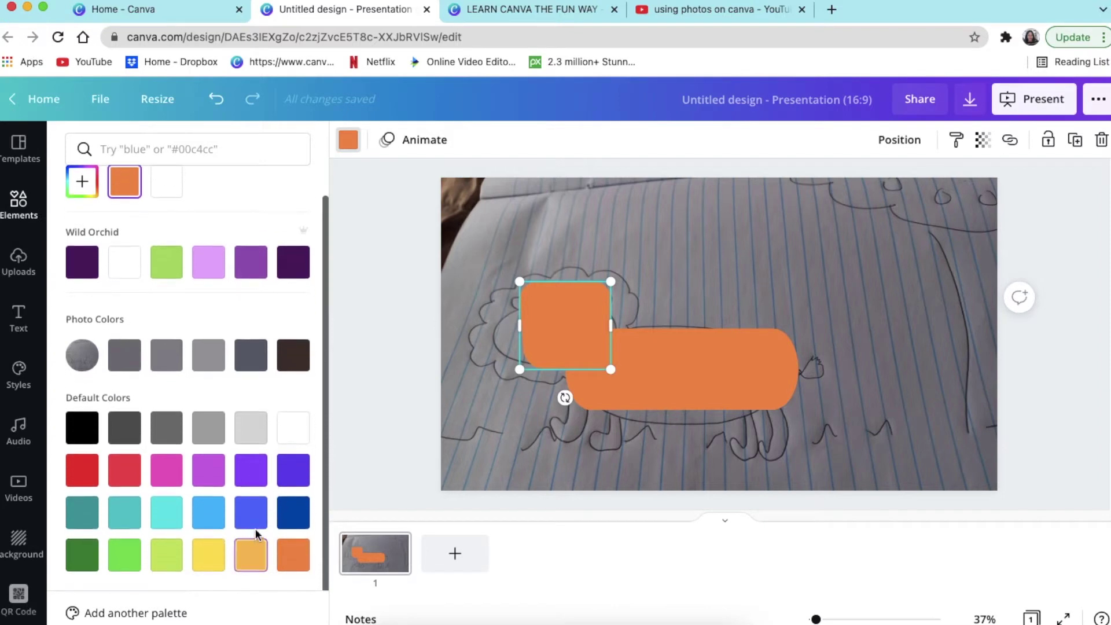
pyautogui.click(293, 356)
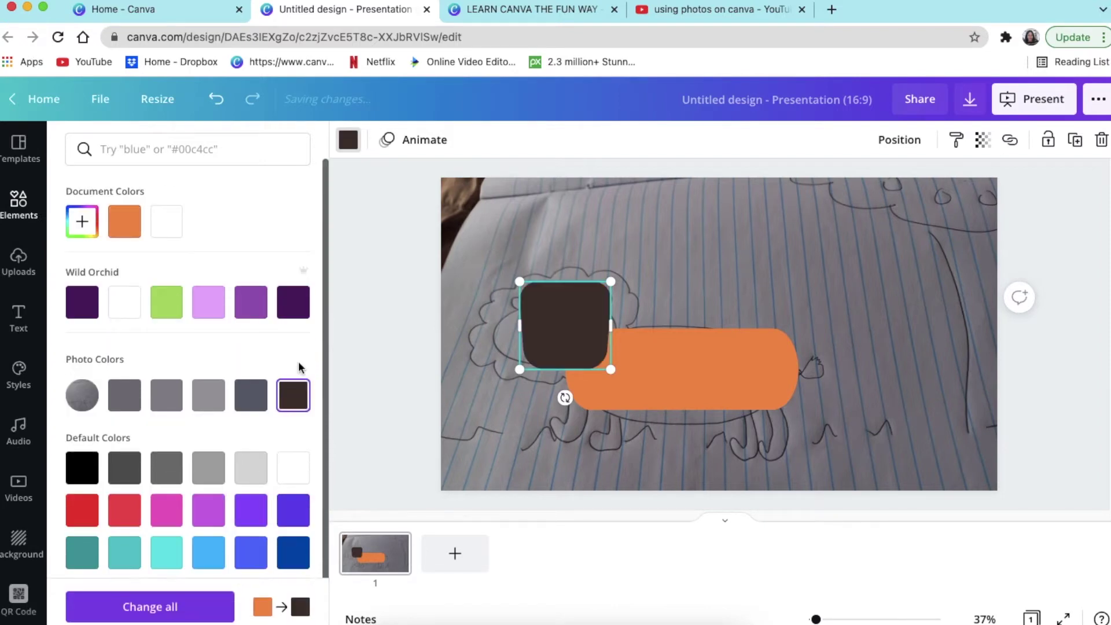
pyautogui.press('Escape')
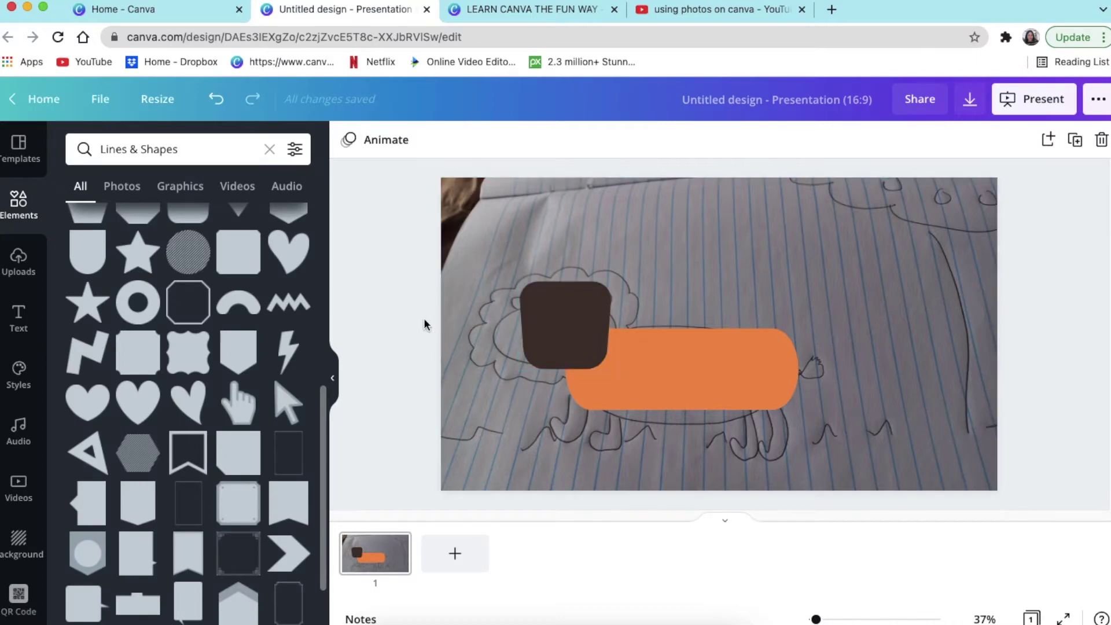
# Step: Add a circle, shrink it to ear size, color it white and place it on the brown head's upper-right corner
pyautogui.press('c')
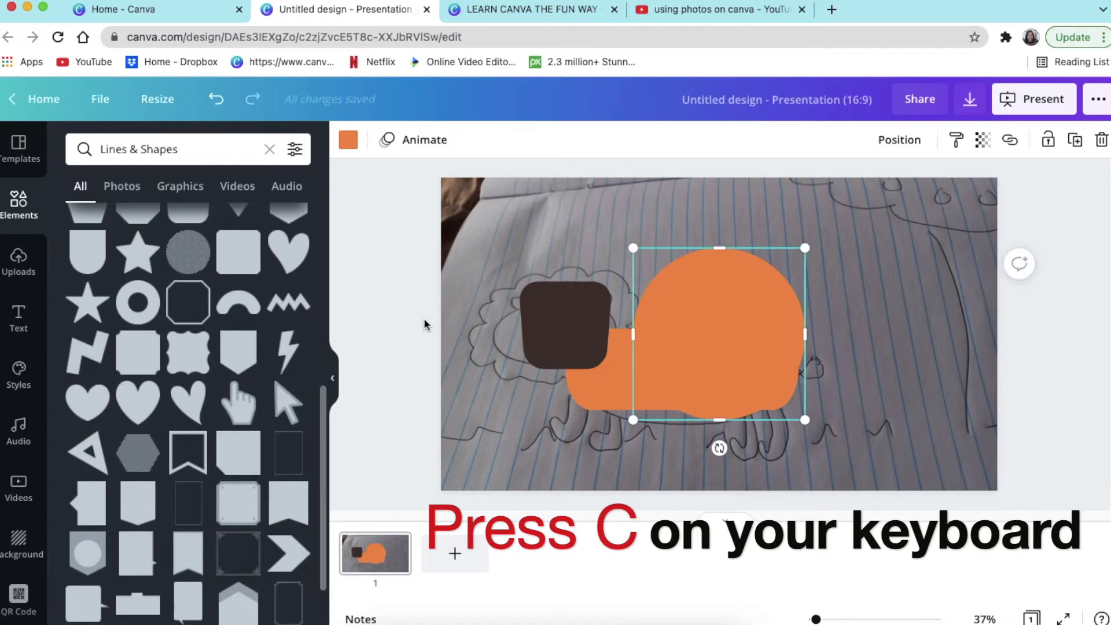
pyautogui.moveTo(808, 421); pyautogui.dragTo(671, 266)
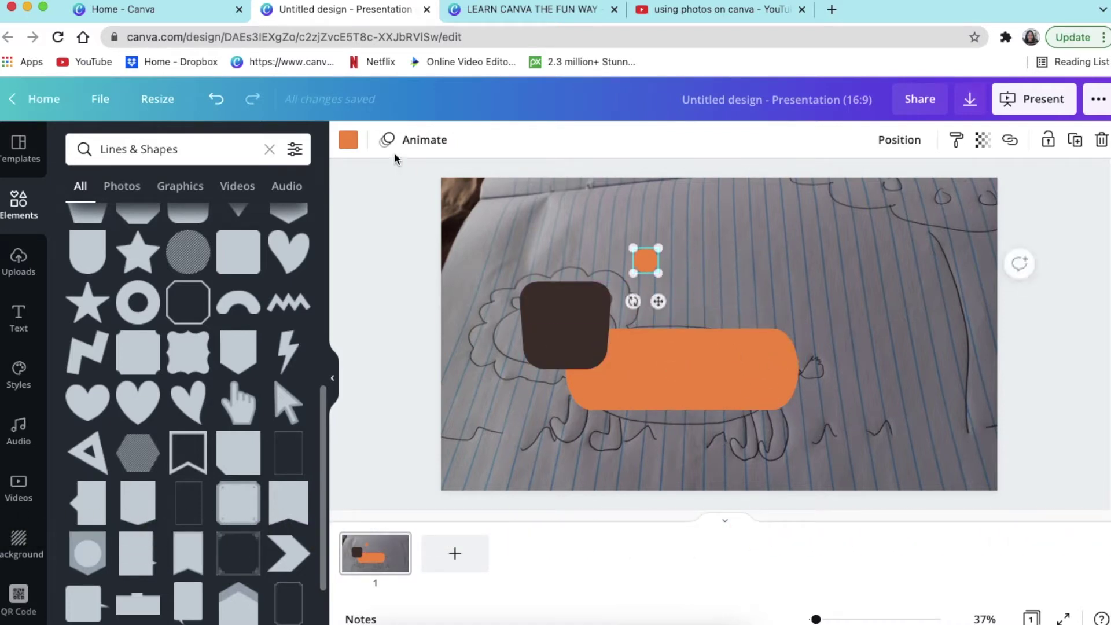
pyautogui.click(347, 139)
pyautogui.click(82, 221)
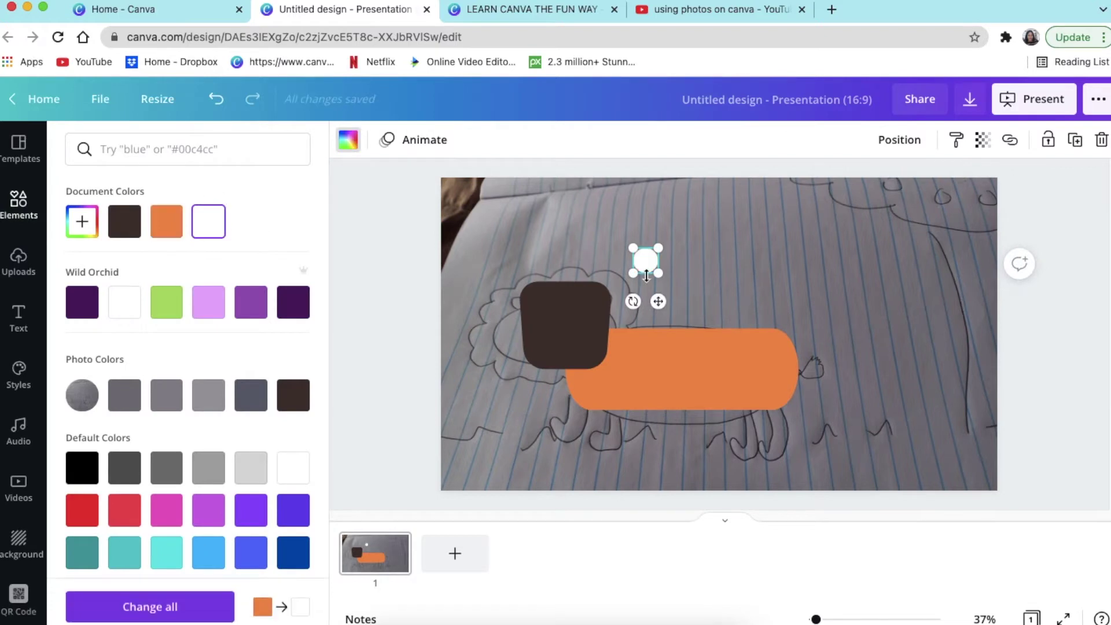
pyautogui.moveTo(660, 302); pyautogui.dragTo(619, 326)
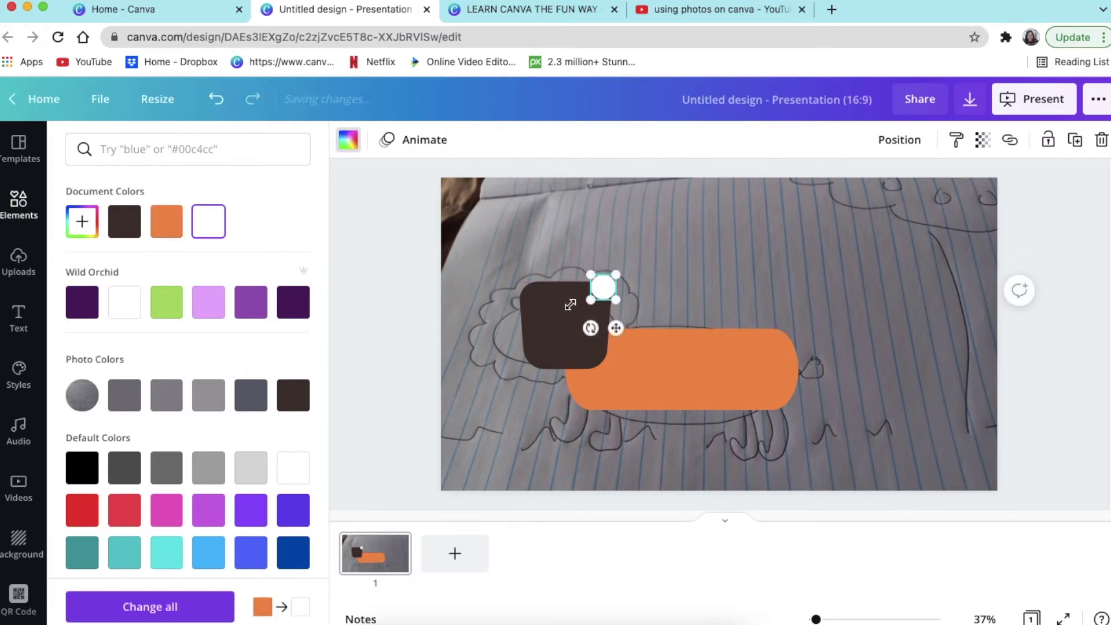
# Step: Duplicate the white ear circle and place the copy on the brown head's upper-left corner, level with the first
pyautogui.hotkey('ctrl', 'c')
pyautogui.hotkey('ctrl', 'v')
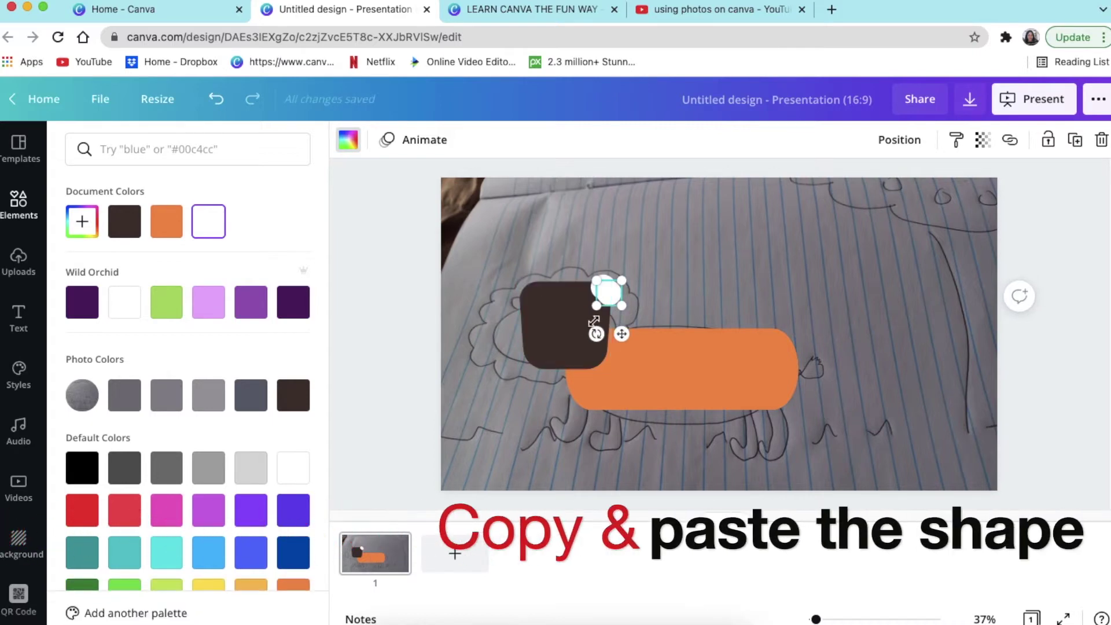
pyautogui.moveTo(615, 328); pyautogui.dragTo(540, 328)
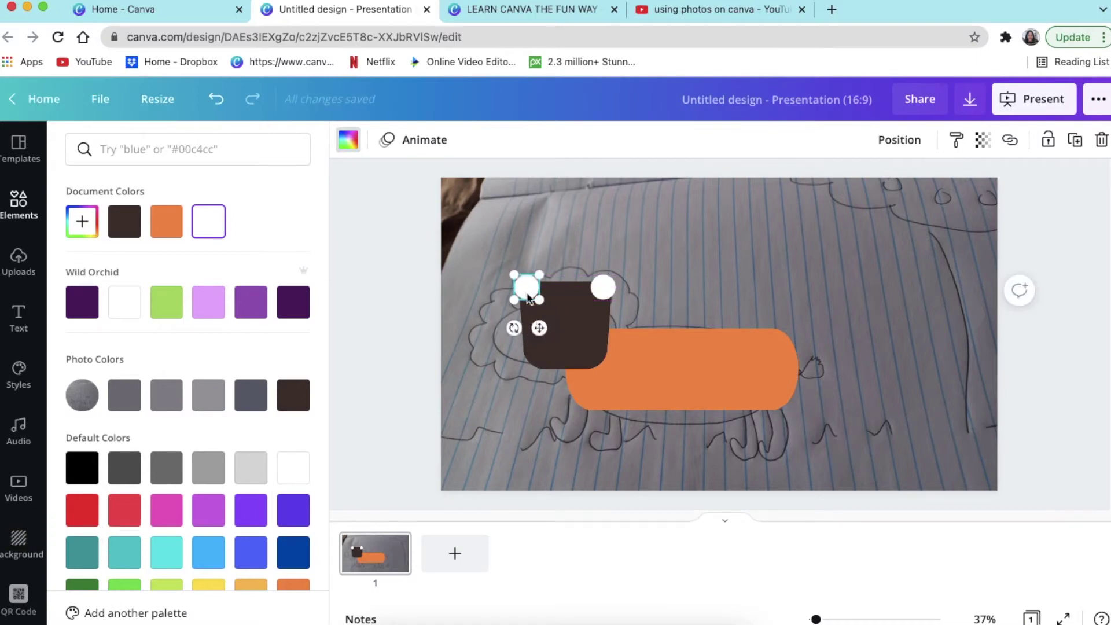
pyautogui.click(400, 276)
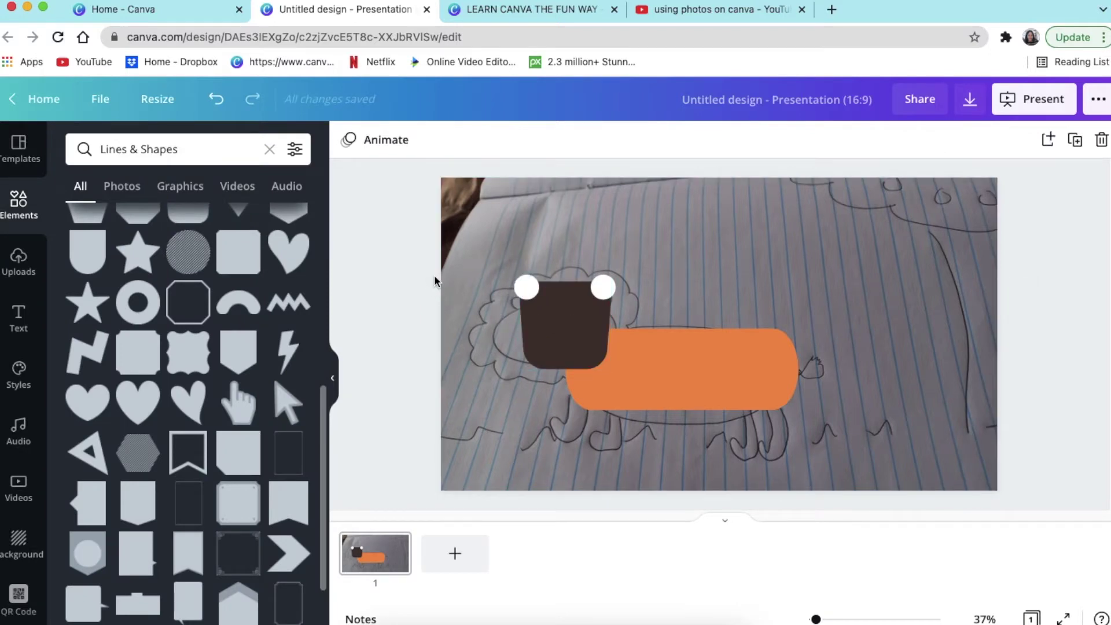
# Step: Send both white ear circles backward so they sit behind the dark brown head
pyautogui.click(528, 288)
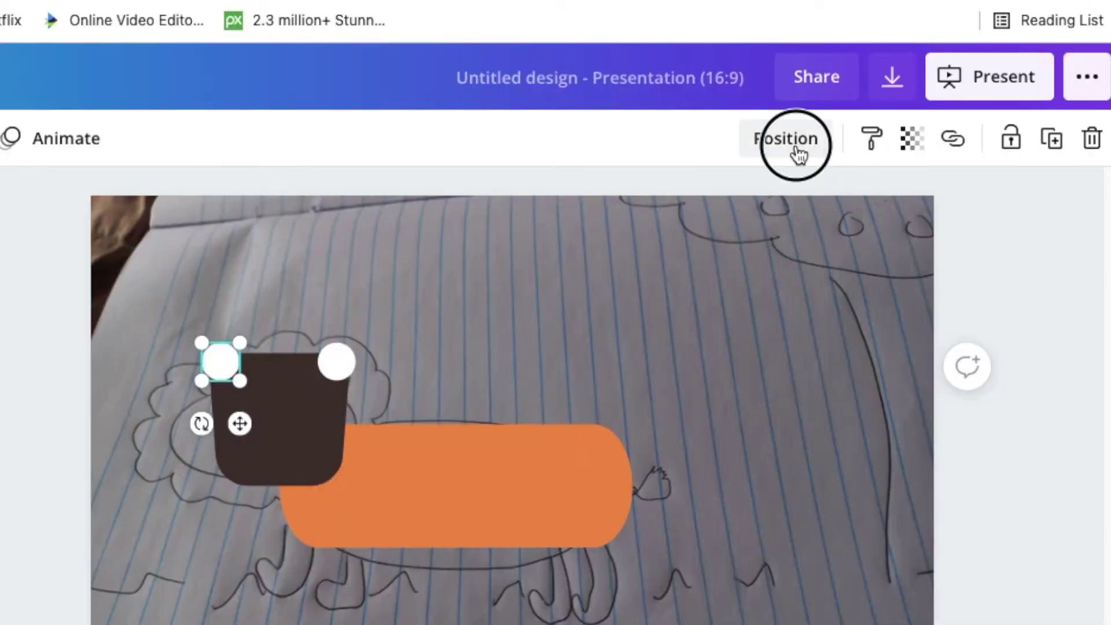
pyautogui.click(798, 153)
pyautogui.click(705, 209)
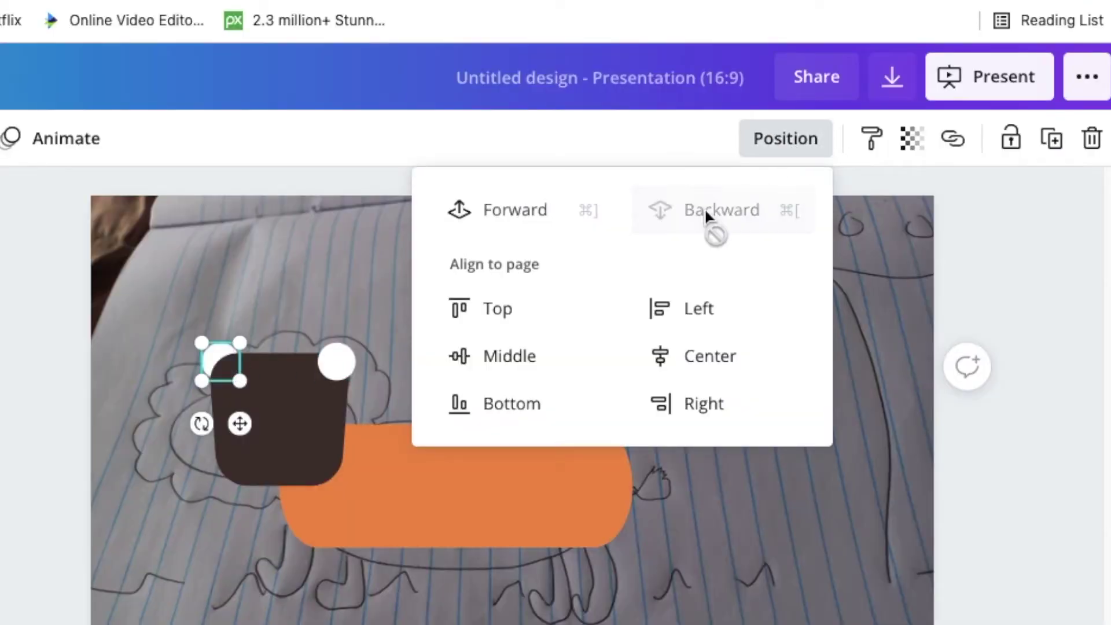
pyautogui.click(434, 137)
pyautogui.click(337, 362)
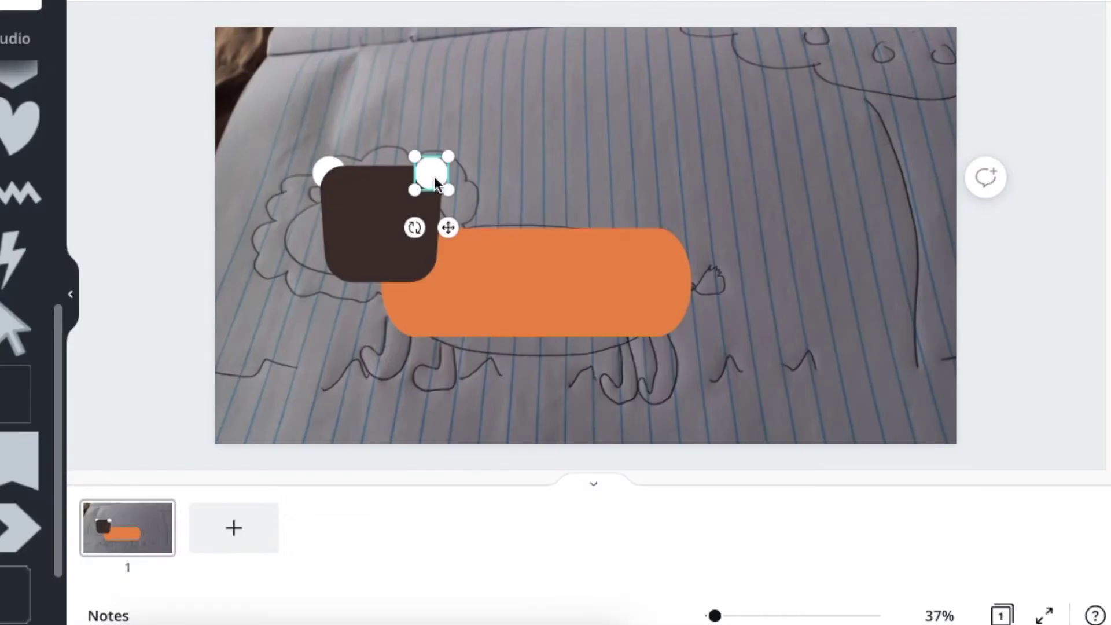
pyautogui.rightClick(434, 174)
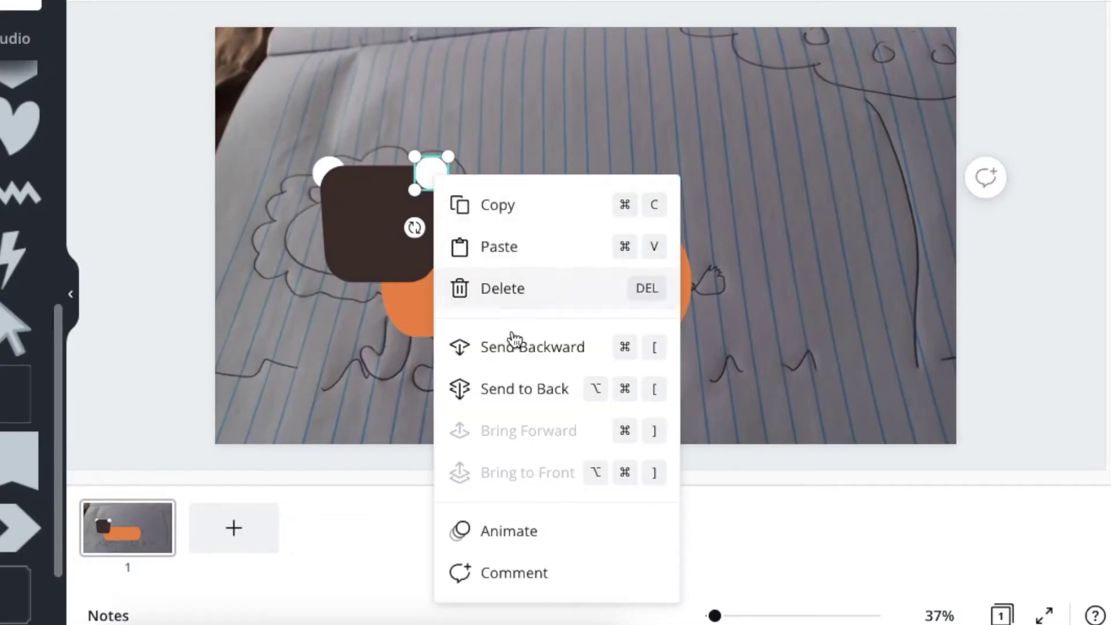
pyautogui.click(516, 359)
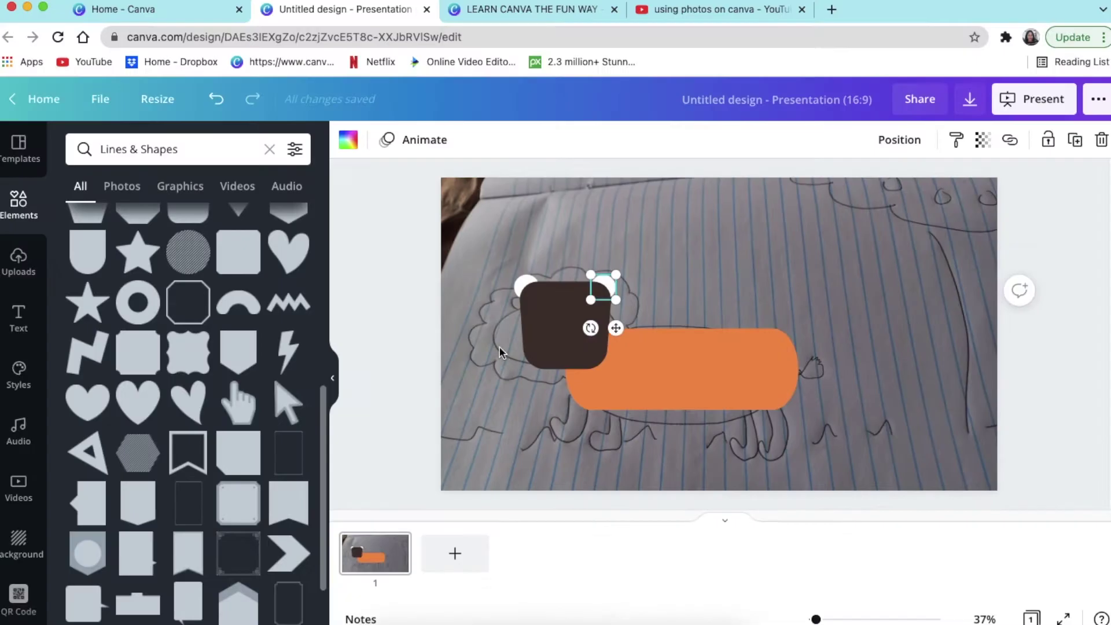
pyautogui.click(414, 276)
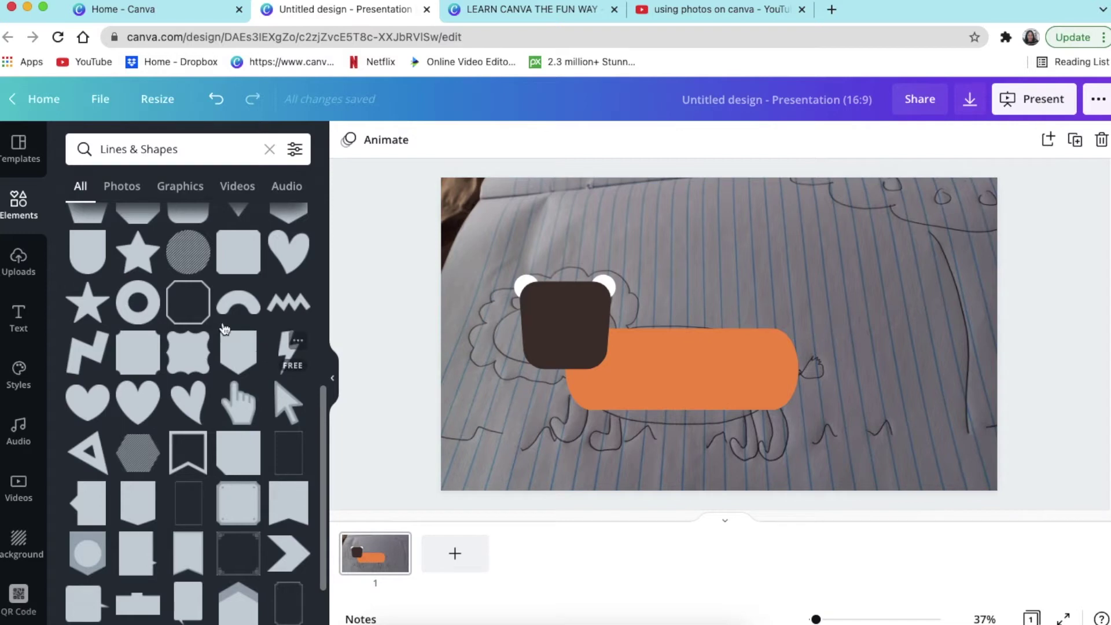
# Step: Add the scalloped circle from Lines & Shapes and move it over the lion's head as a mane
pyautogui.scroll(-5, 207, 359)
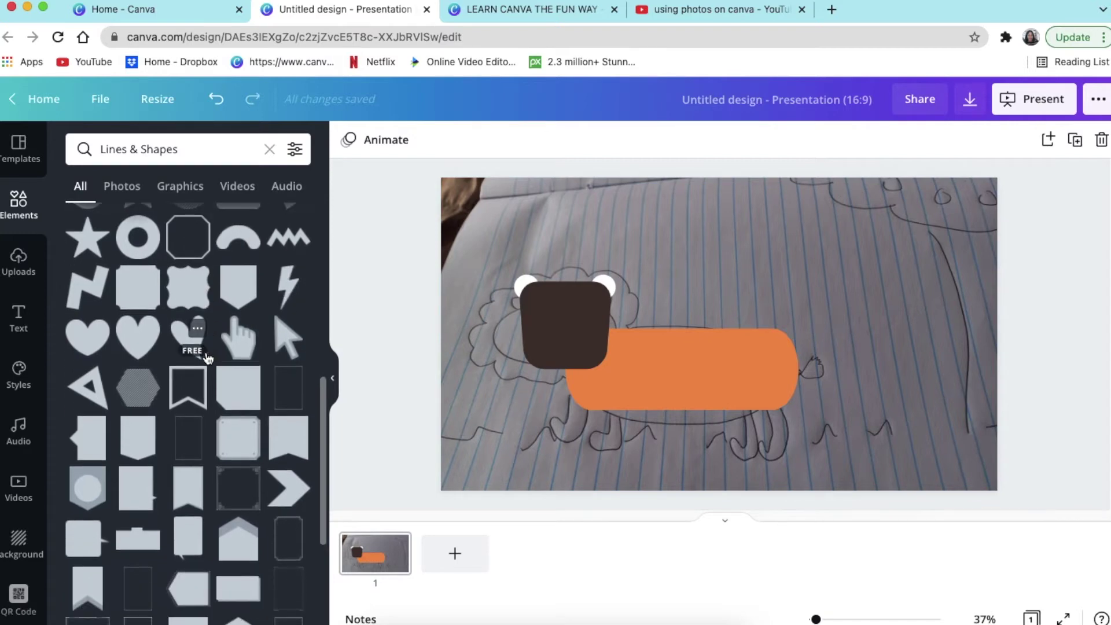
pyautogui.scroll(4, 208, 366)
pyautogui.scroll(5, 208, 365)
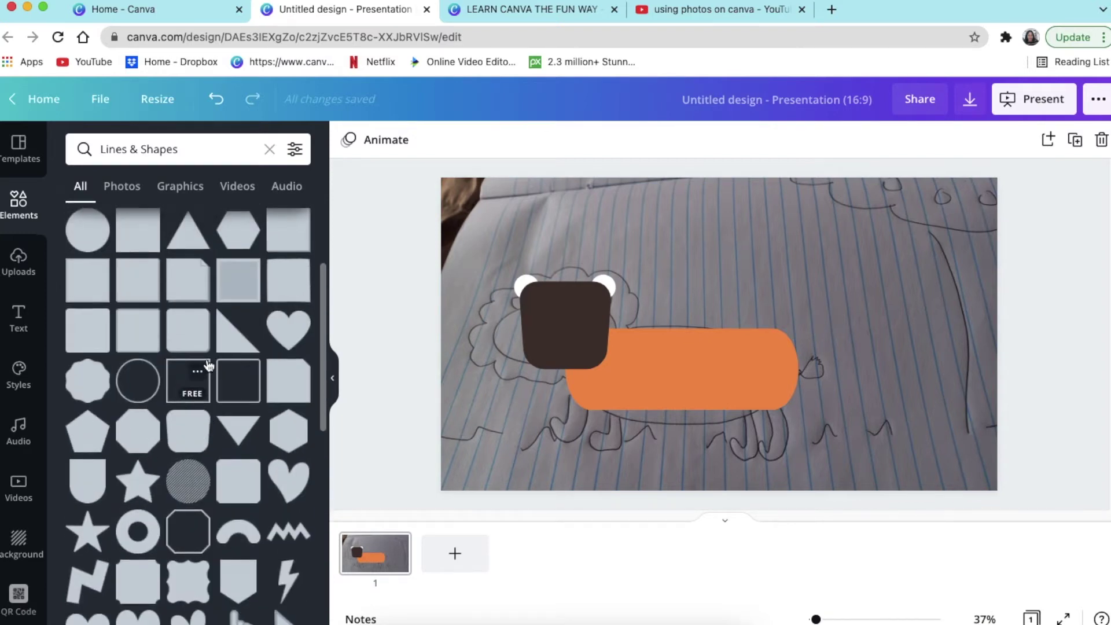
pyautogui.click(83, 387)
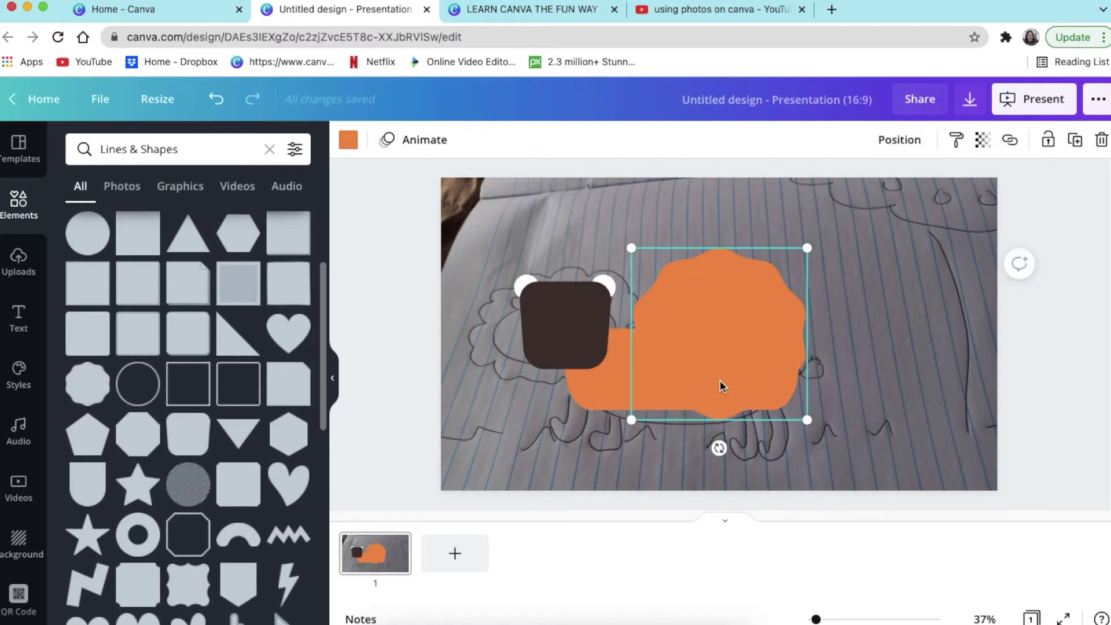
pyautogui.moveTo(741, 355)
pyautogui.mouseDown()
pyautogui.moveTo(565, 315)
pyautogui.moveTo(578, 314)
pyautogui.mouseUp()
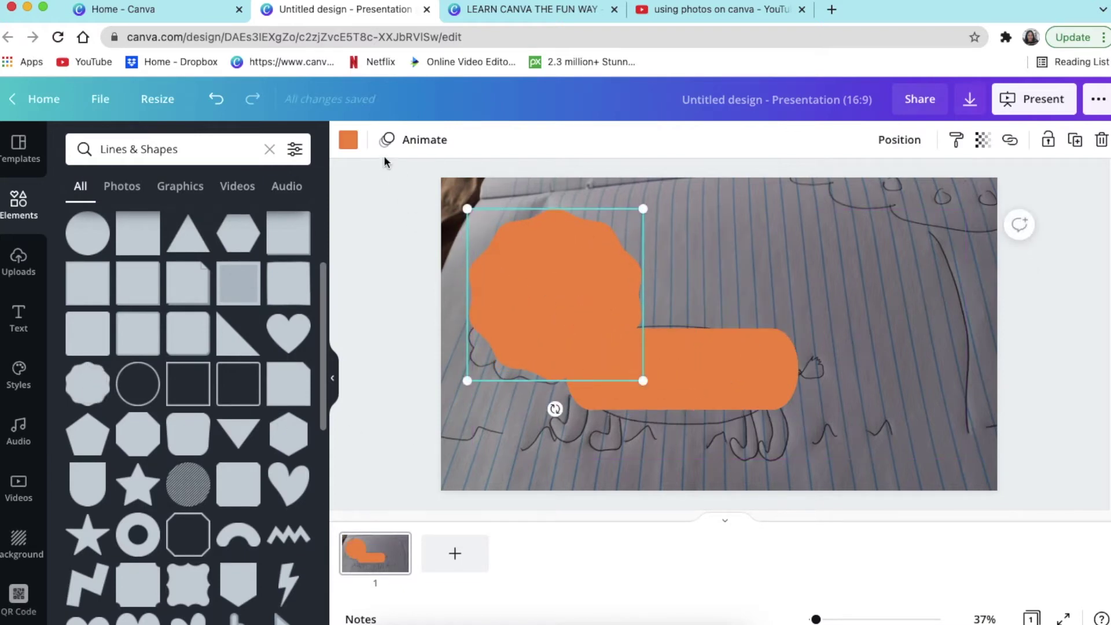
# Step: Recolor the scalloped mane with the document's dark brown and send it to the back, behind the head, ears and body
pyautogui.click(349, 141)
pyautogui.click(132, 226)
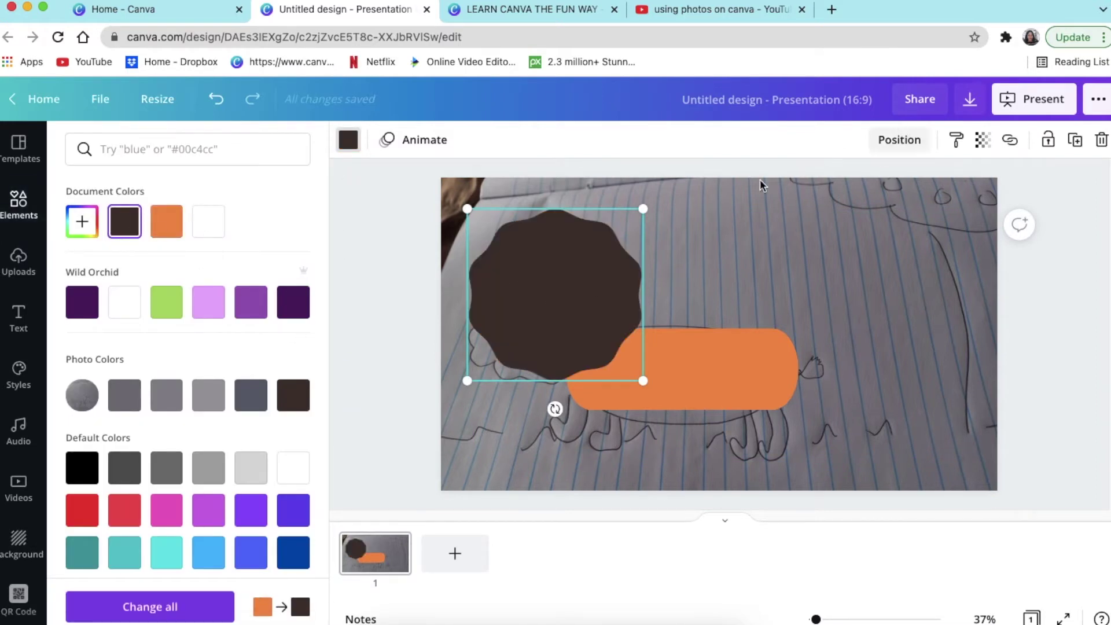
pyautogui.rightClick(594, 254)
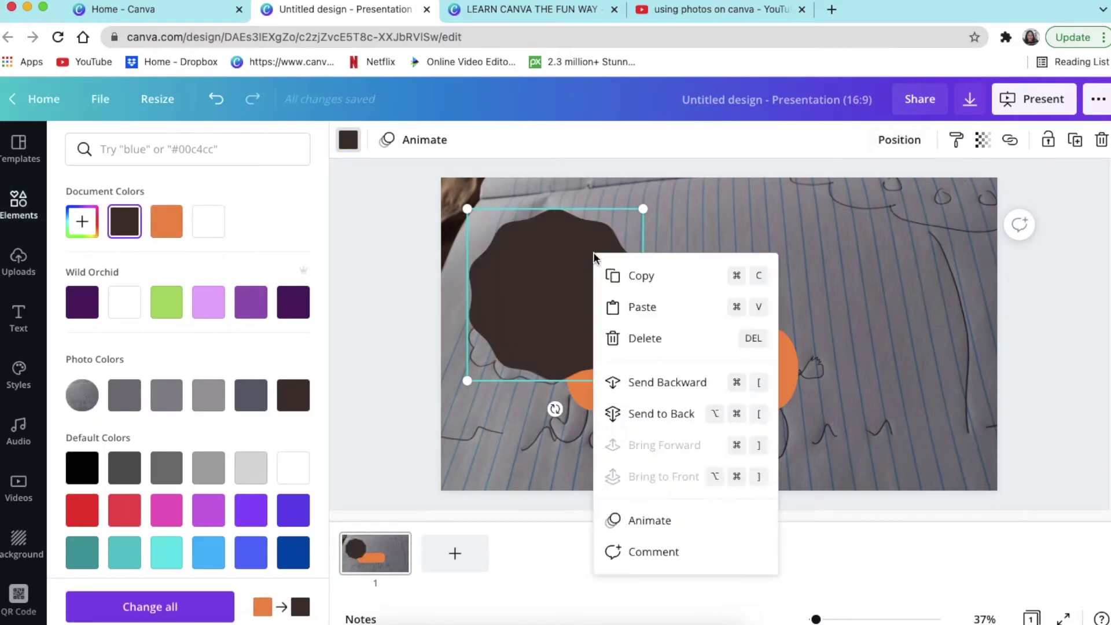
pyautogui.click(658, 414)
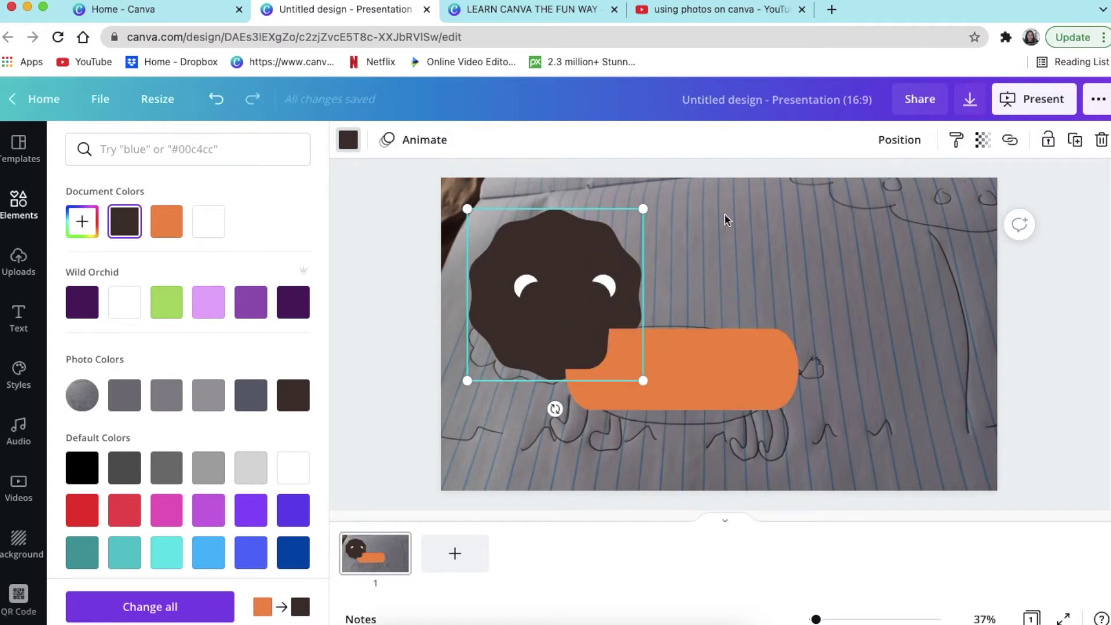
# Step: Search the colors for "orange" and recolor the mane with the rust red from the Stack of Pumpkins palette
pyautogui.click(348, 140)
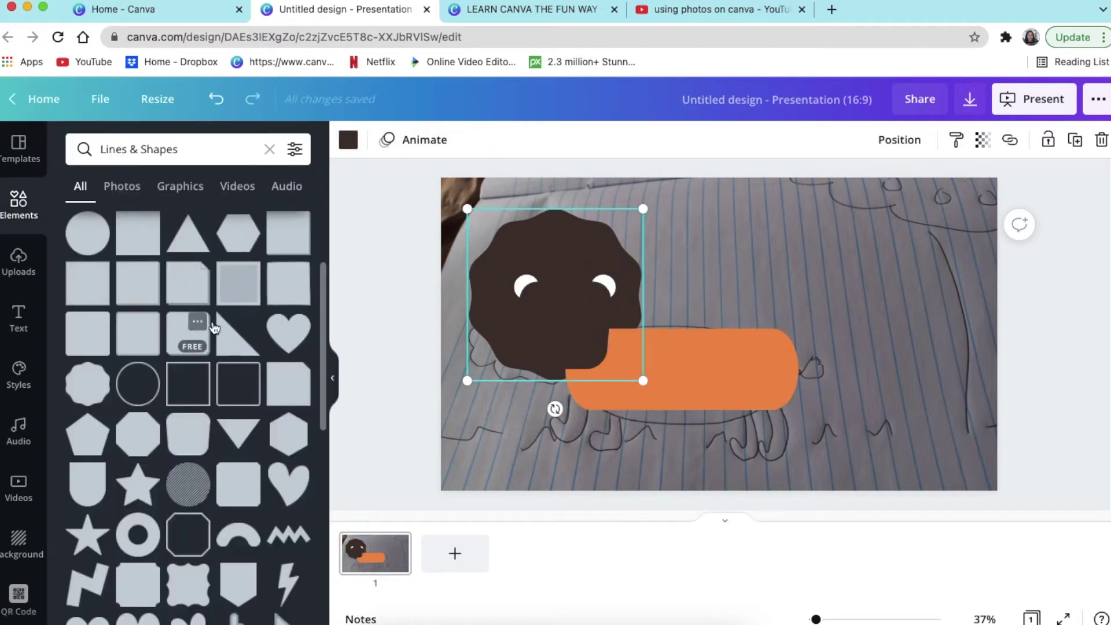
pyautogui.click(348, 139)
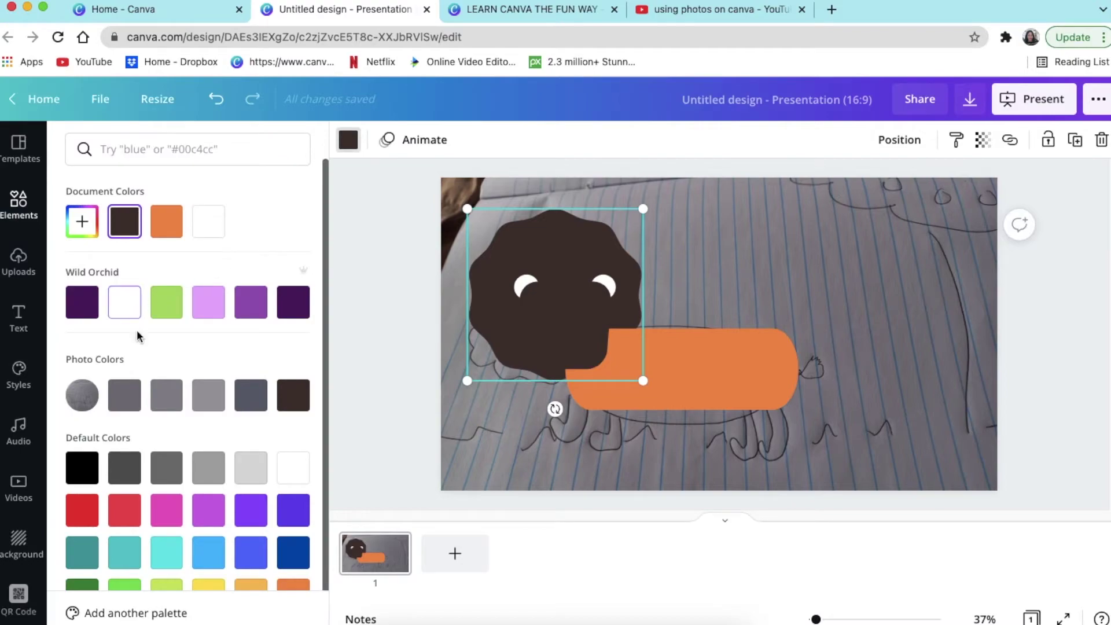
pyautogui.scroll(-1, 211, 404)
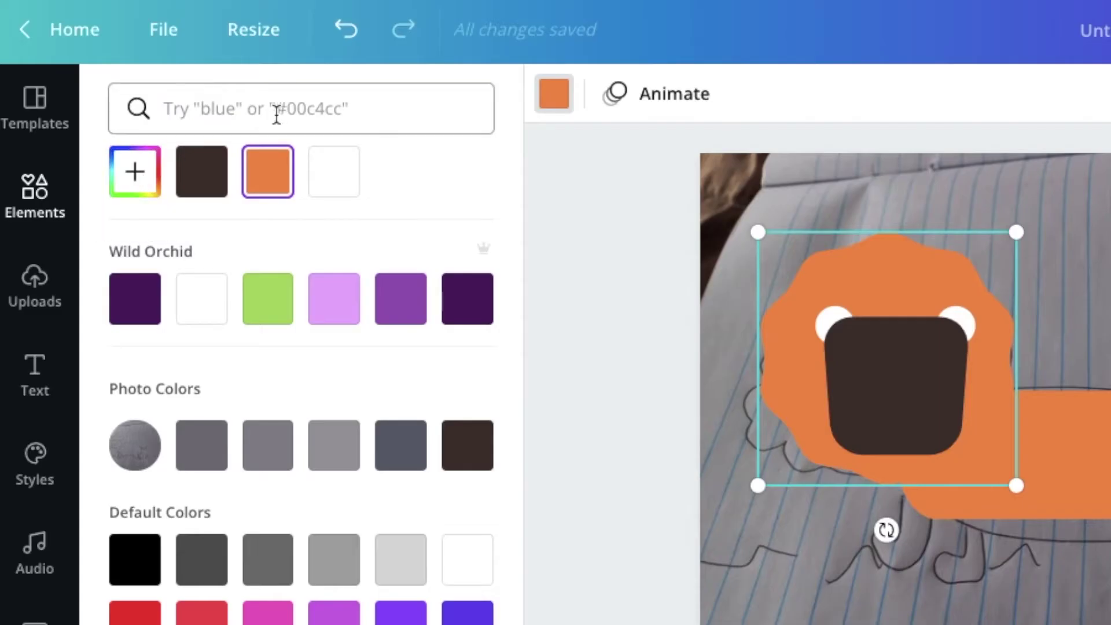
pyautogui.click(165, 149)
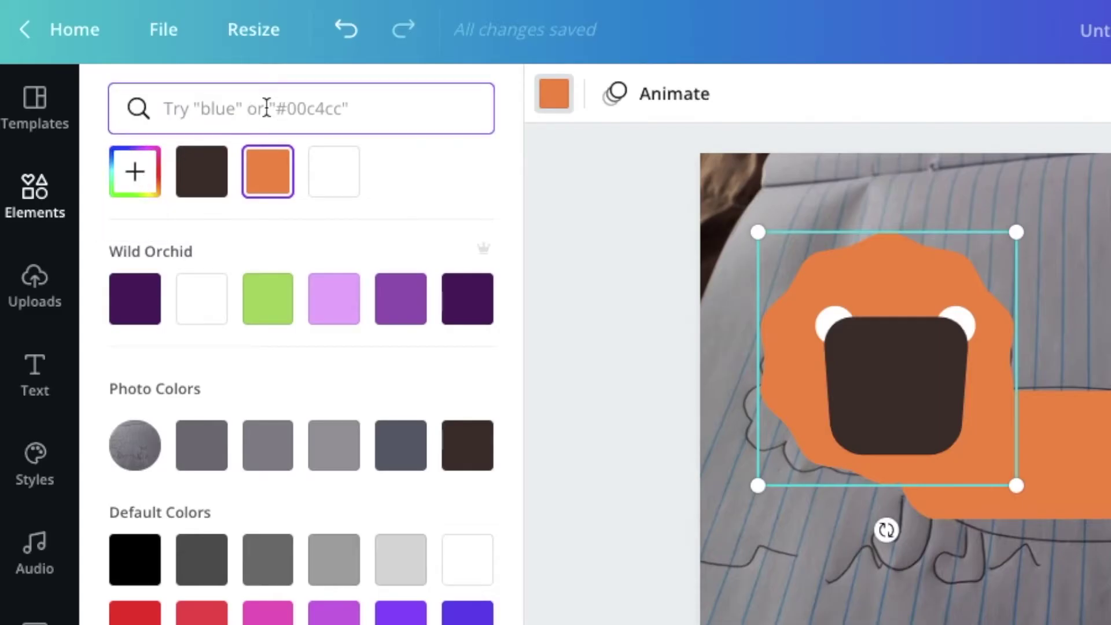
pyautogui.write('o')
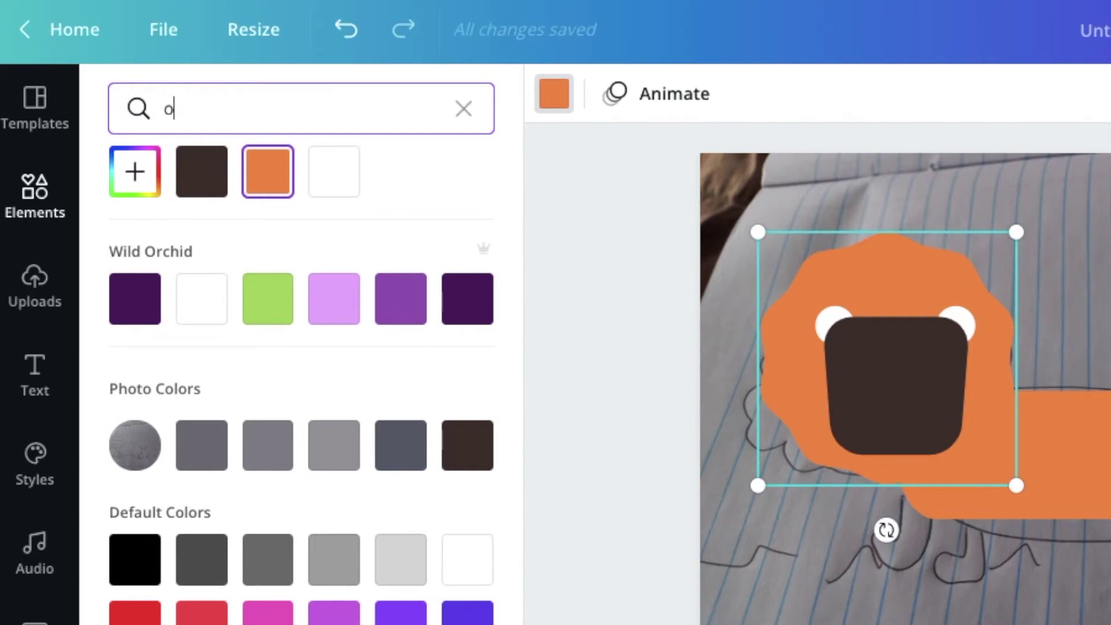
pyautogui.write('range')
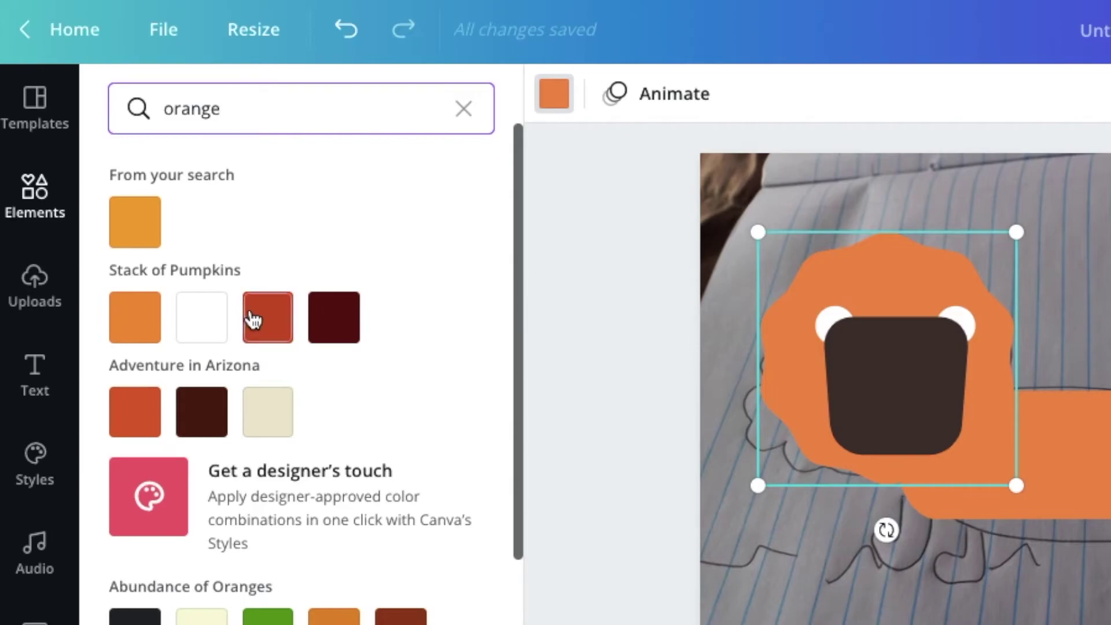
pyautogui.click(254, 324)
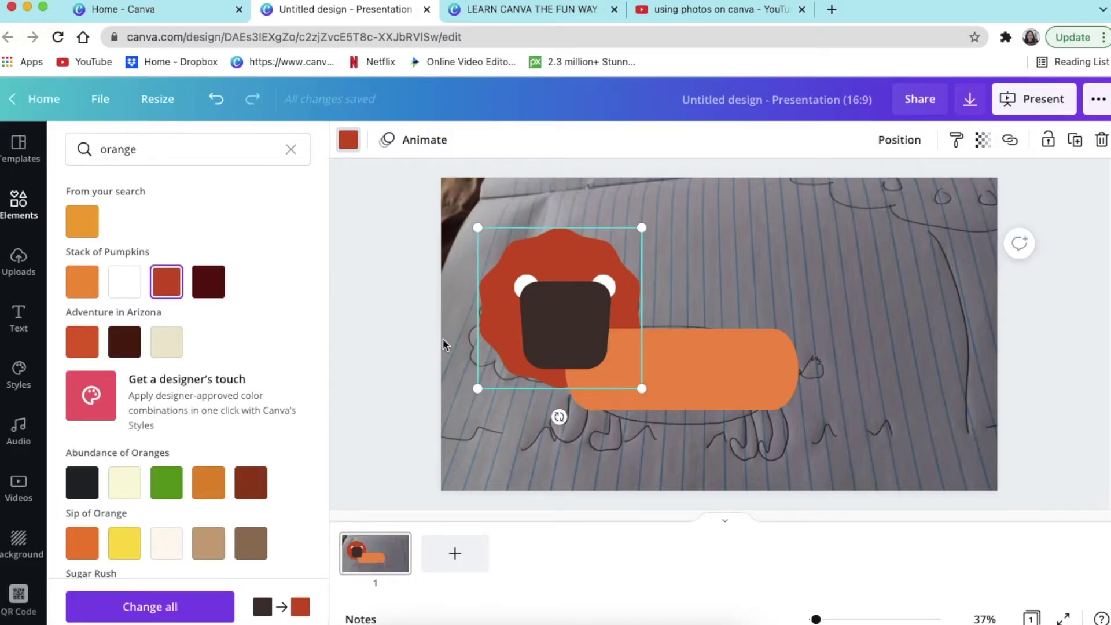
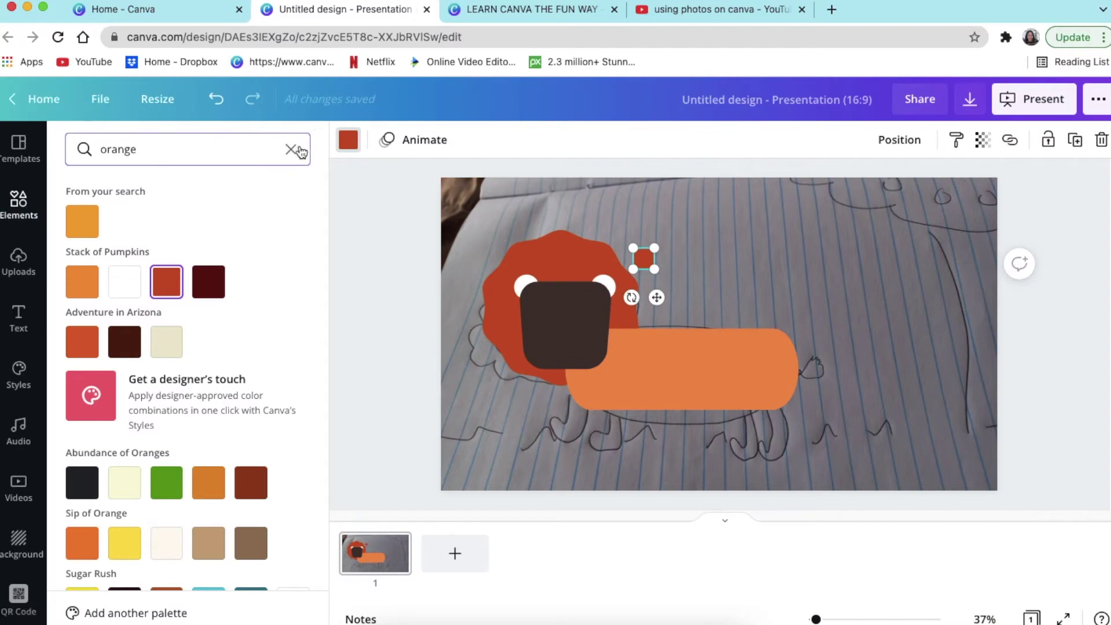
# Step: Recolor the tiny red circle black and place it on the upper-left part of the brown face as a pupil
pyautogui.click(82, 467)
pyautogui.moveTo(656, 297); pyautogui.dragTo(549, 338)
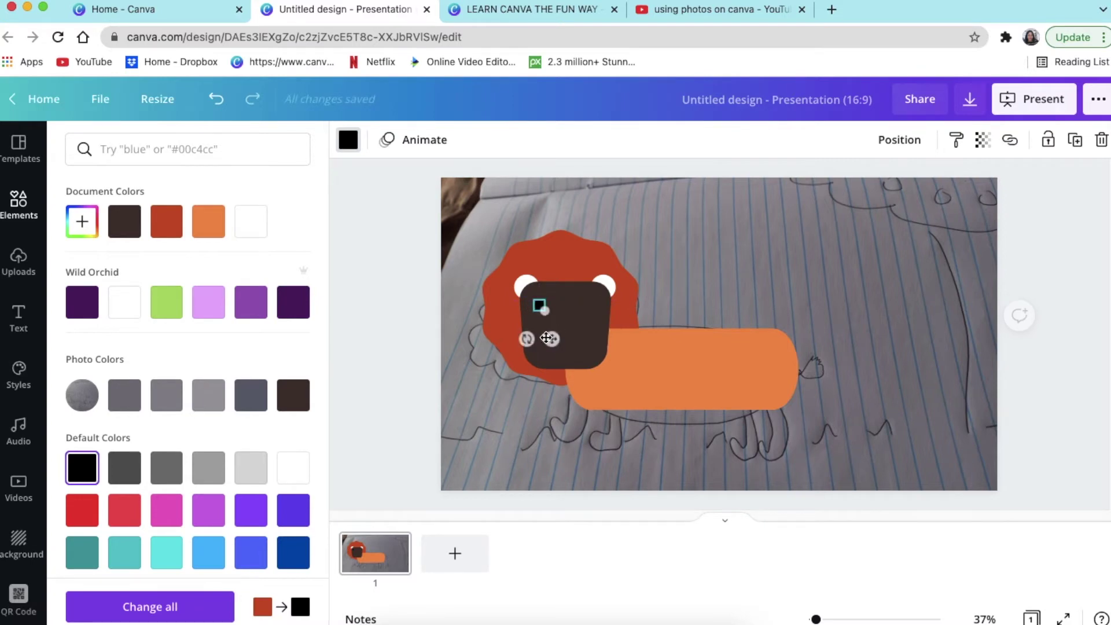
pyautogui.click(390, 268)
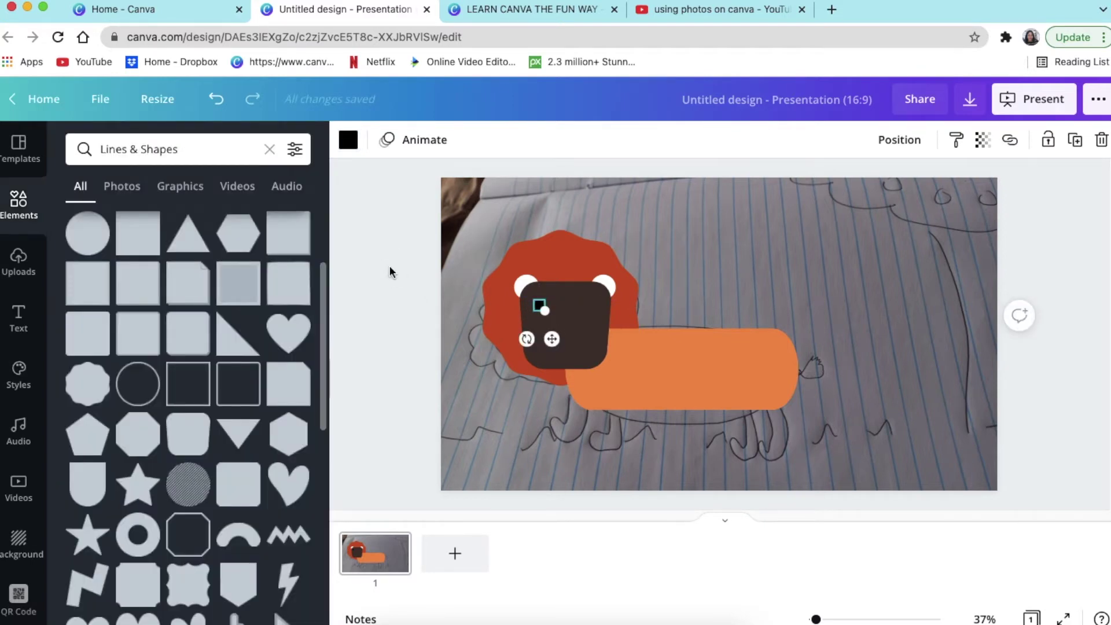
# Step: Duplicate the left ear's white circle, center the copy over the black pupil and send it backward behind the pupil
pyautogui.click(519, 279)
pyautogui.moveTo(515, 280); pyautogui.dragTo(521, 287)
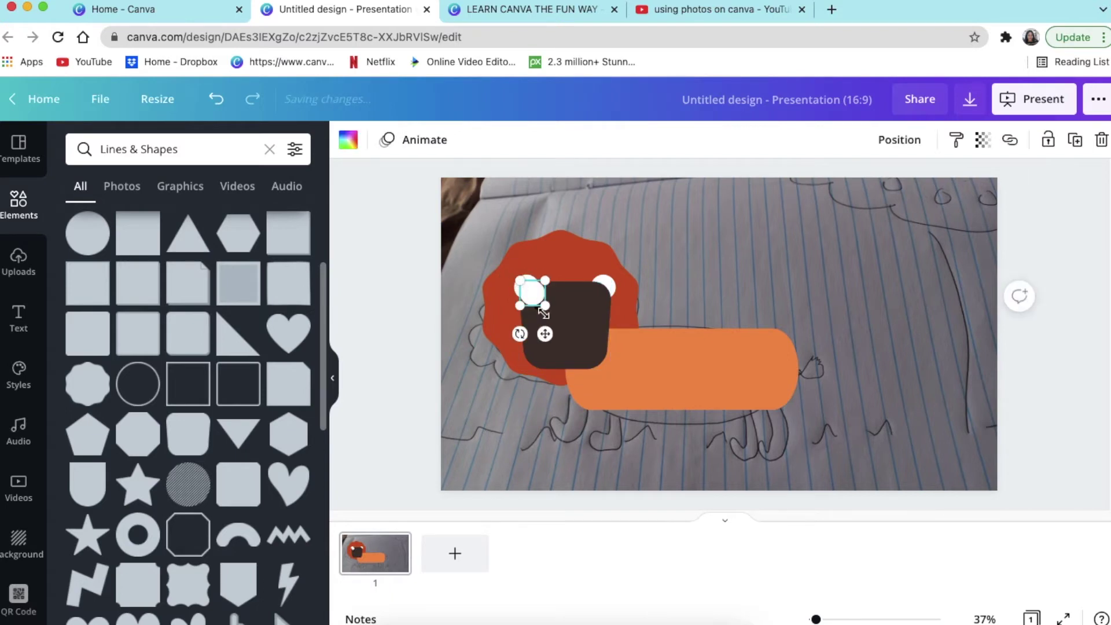
pyautogui.moveTo(544, 334); pyautogui.dragTo(550, 345)
pyautogui.rightClick(546, 312)
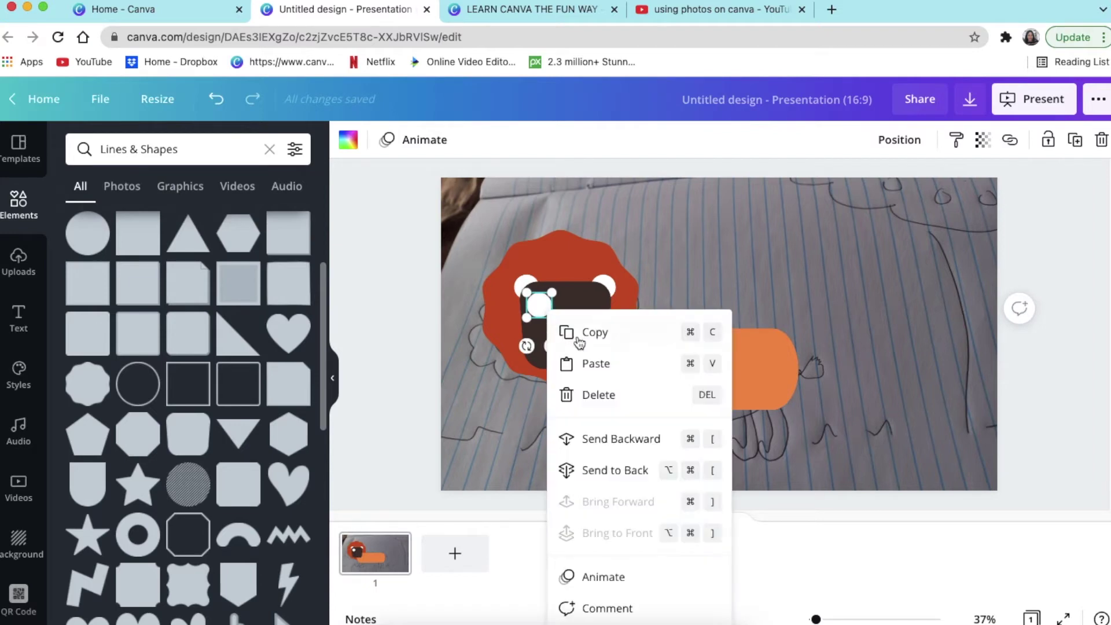
pyautogui.click(609, 439)
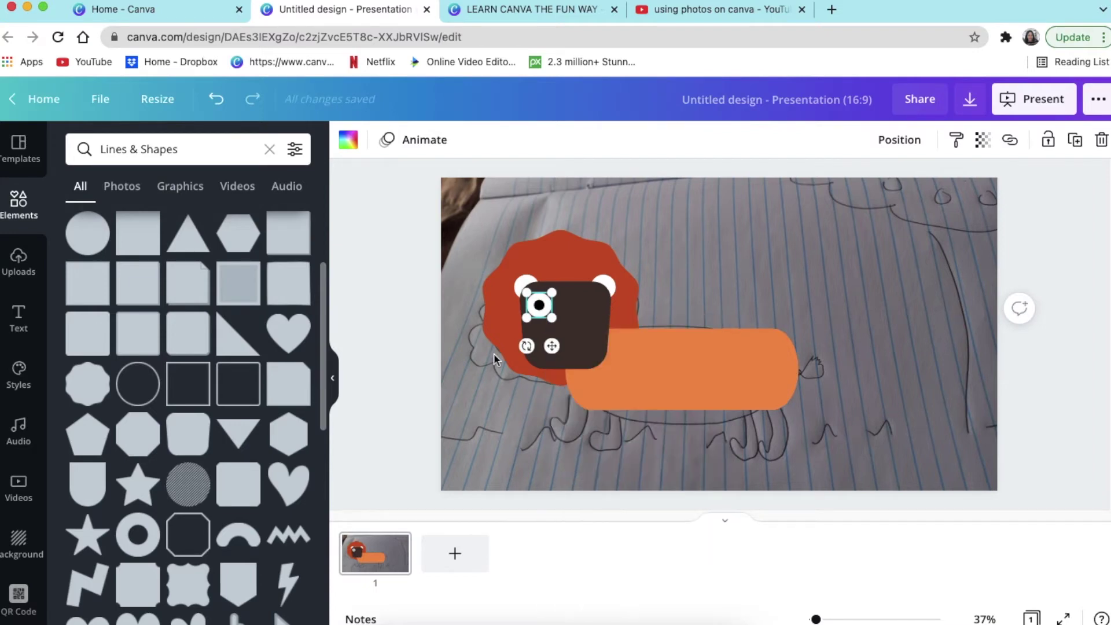
pyautogui.click(386, 281)
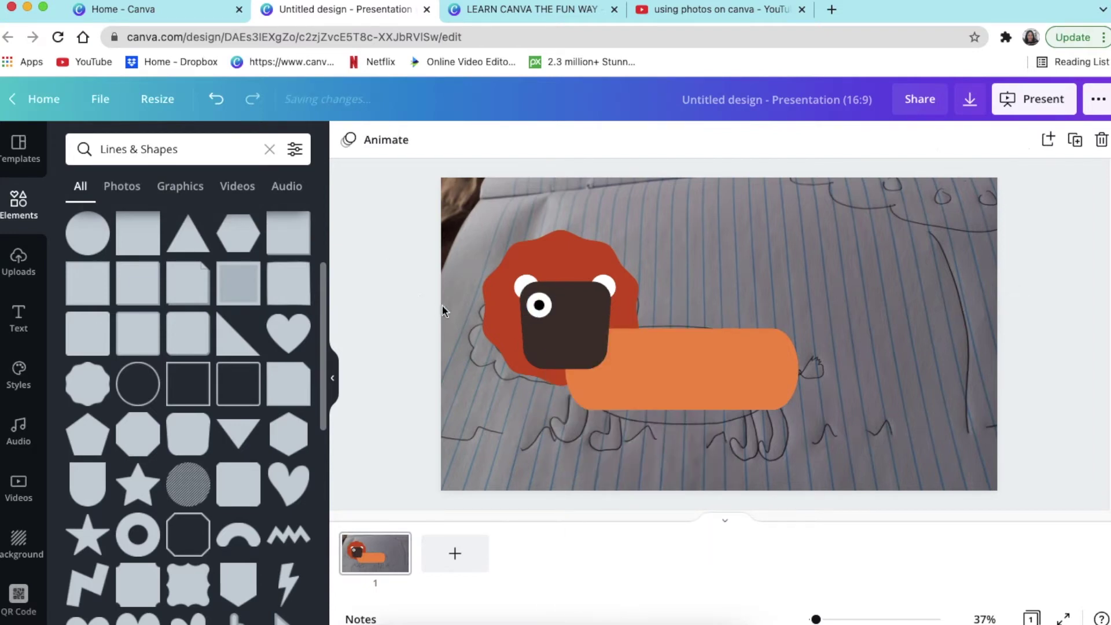
# Step: Duplicate the white eye circle and its black pupil, and place the copies level on the face's right side as the second eye
pyautogui.click(542, 312)
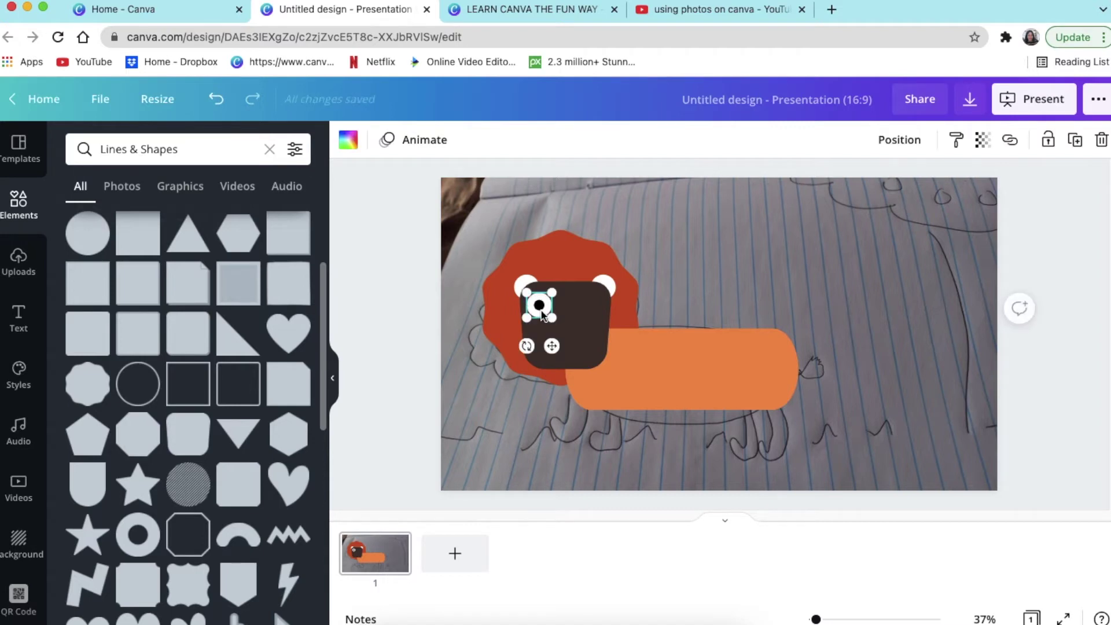
pyautogui.moveTo(541, 314); pyautogui.dragTo(590, 343)
pyautogui.click(539, 305)
pyautogui.moveTo(539, 307); pyautogui.dragTo(541, 309)
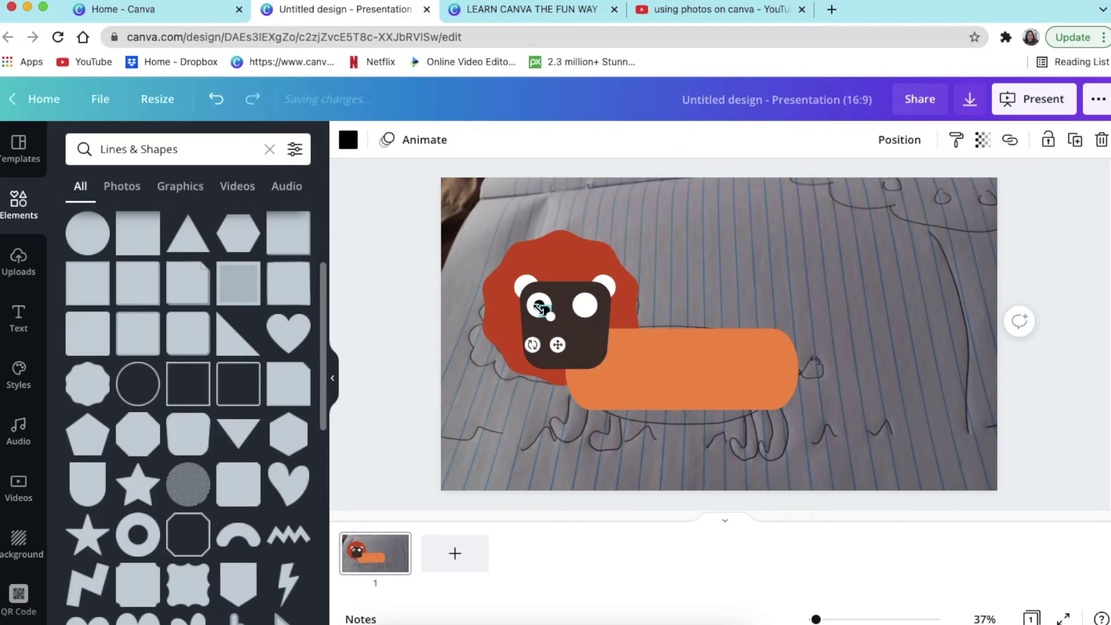
pyautogui.moveTo(558, 345); pyautogui.dragTo(599, 339)
# Step: Look through the Lines & Shapes collection for a shape suited to the lion's nose
pyautogui.scroll(-2, 192, 415)
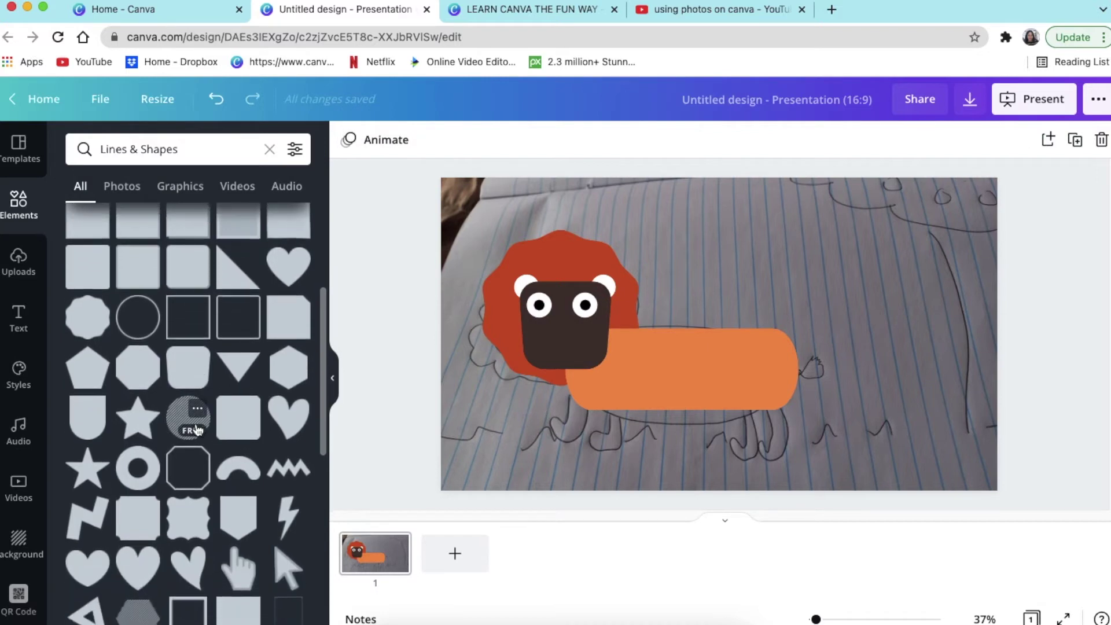
pyautogui.scroll(5, 197, 430)
pyautogui.scroll(-3, 199, 429)
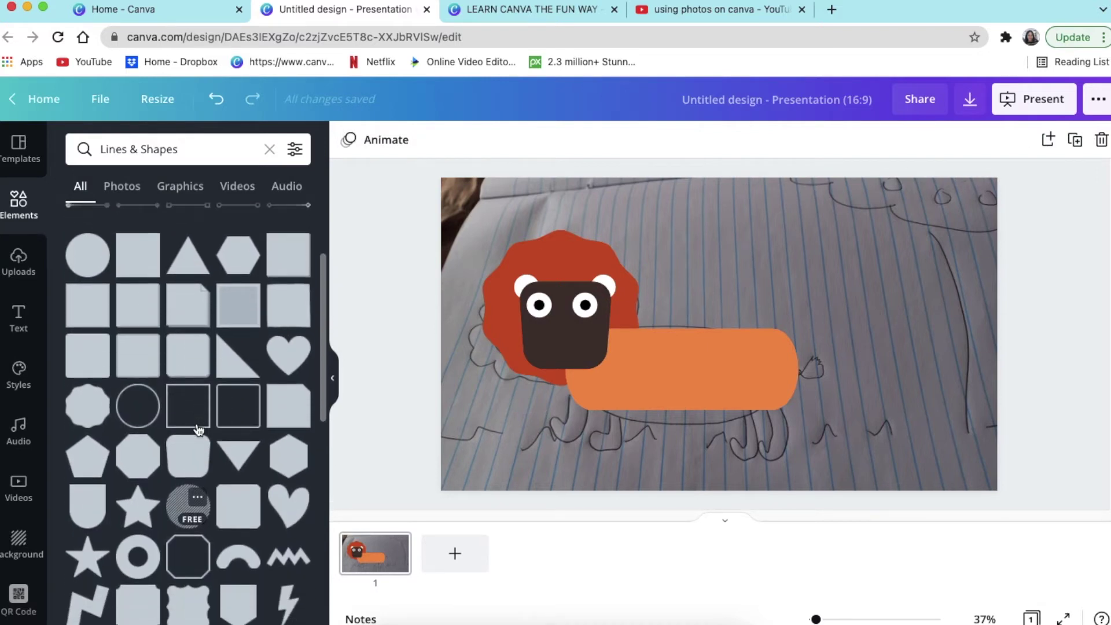
pyautogui.scroll(-12, 198, 429)
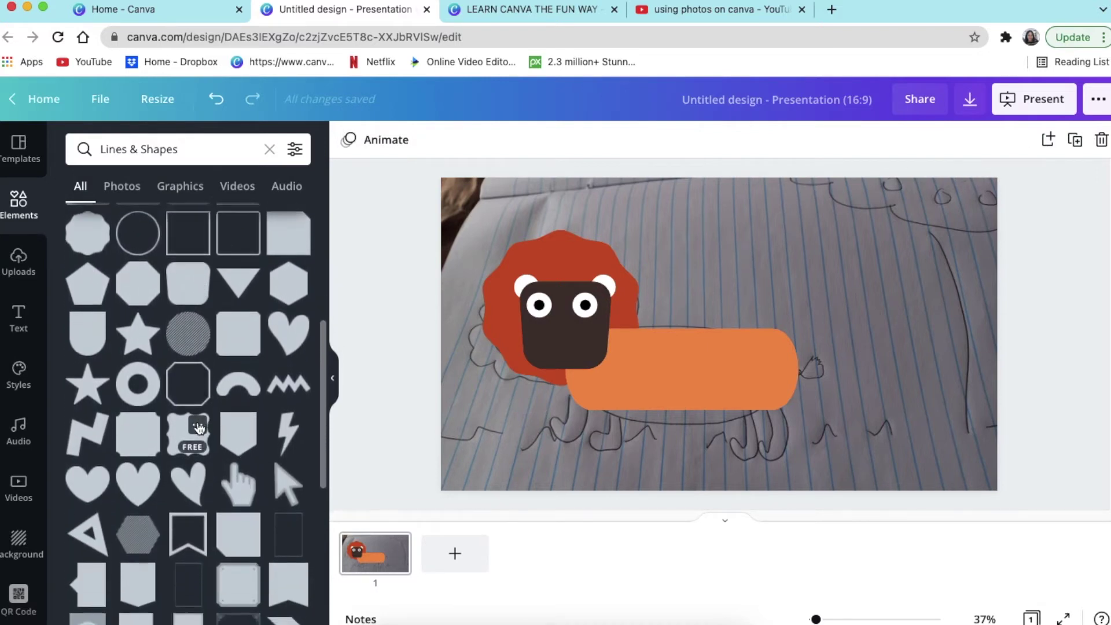
pyautogui.scroll(-7, 199, 428)
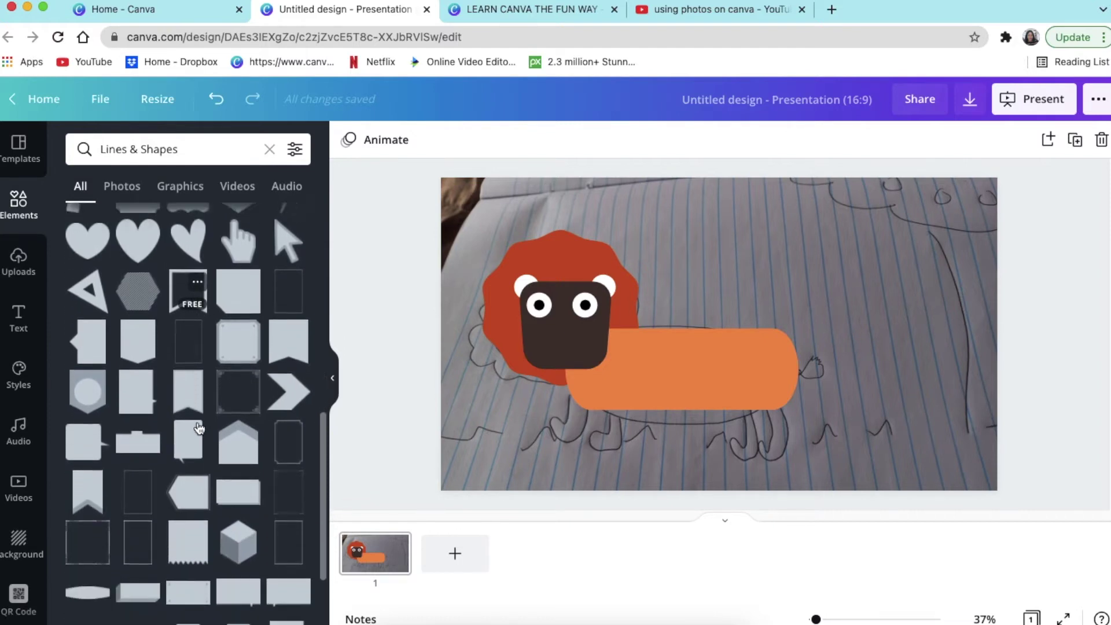
pyautogui.scroll(-1, 198, 429)
pyautogui.scroll(-1, 199, 428)
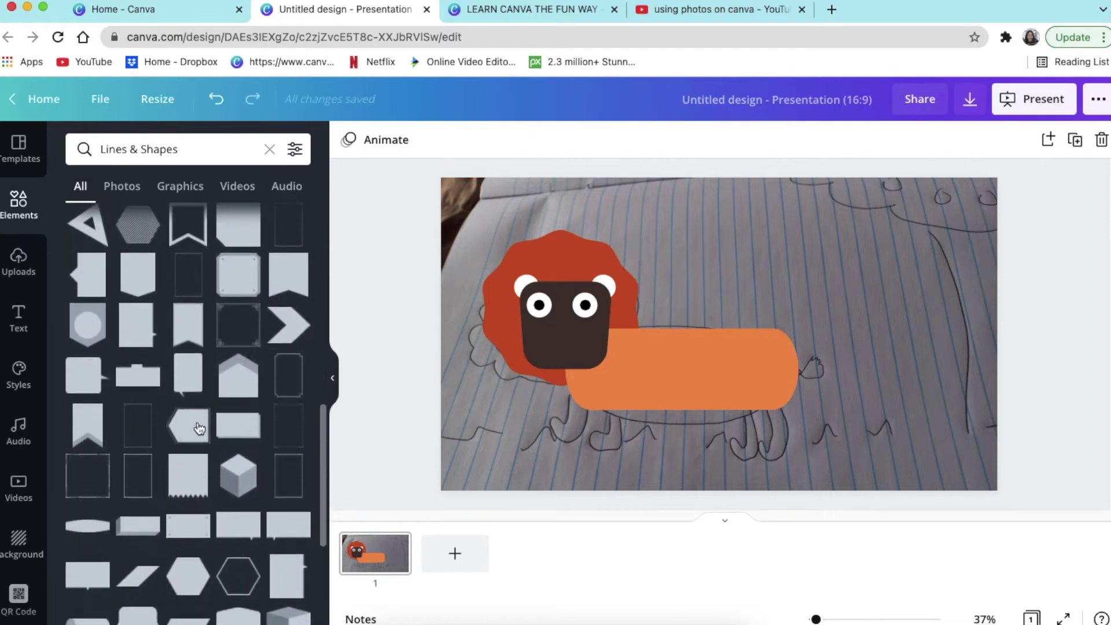
pyautogui.scroll(6, 199, 428)
pyautogui.scroll(-5, 198, 428)
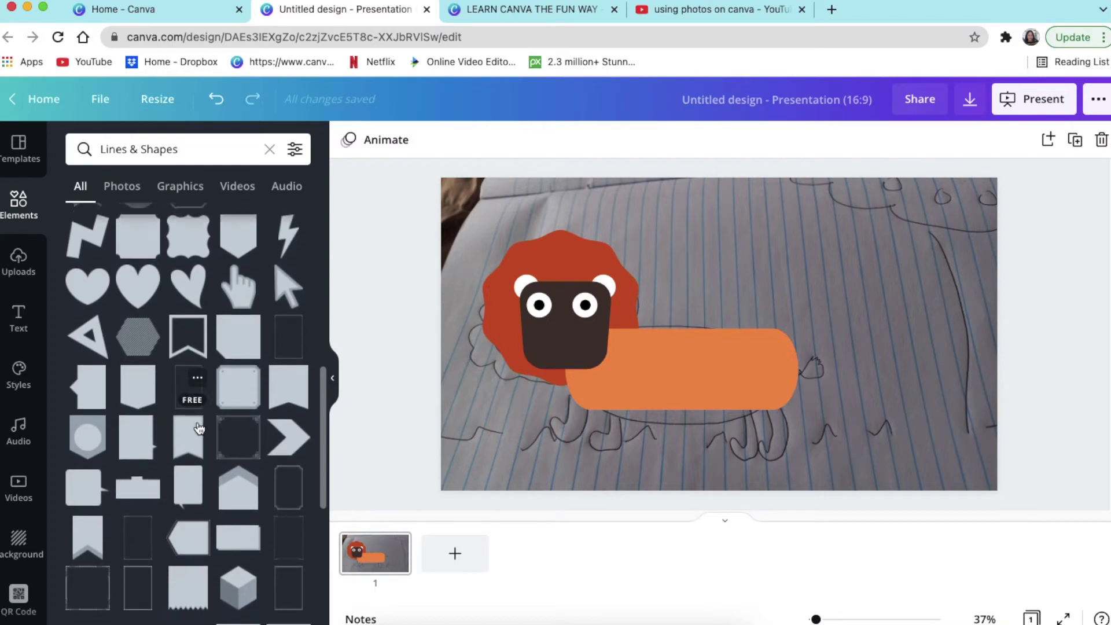
pyautogui.scroll(-12, 198, 429)
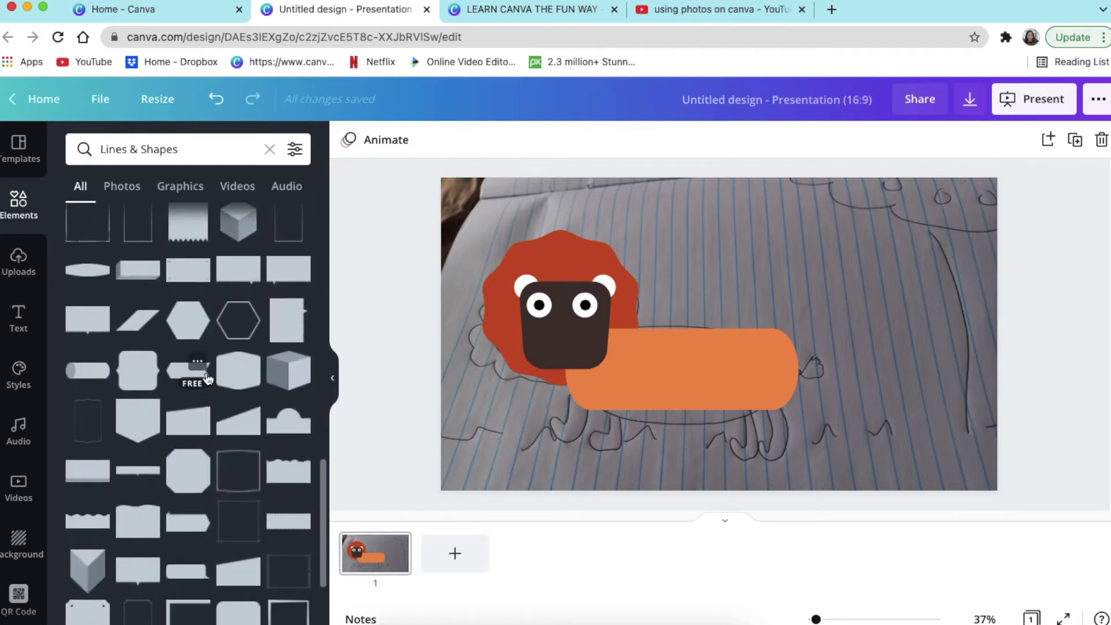
# Step: Add the rounded shape with a narrower base in rust red, shrink it and center it on the face below the eyes as the nose
pyautogui.scroll(10, 208, 379)
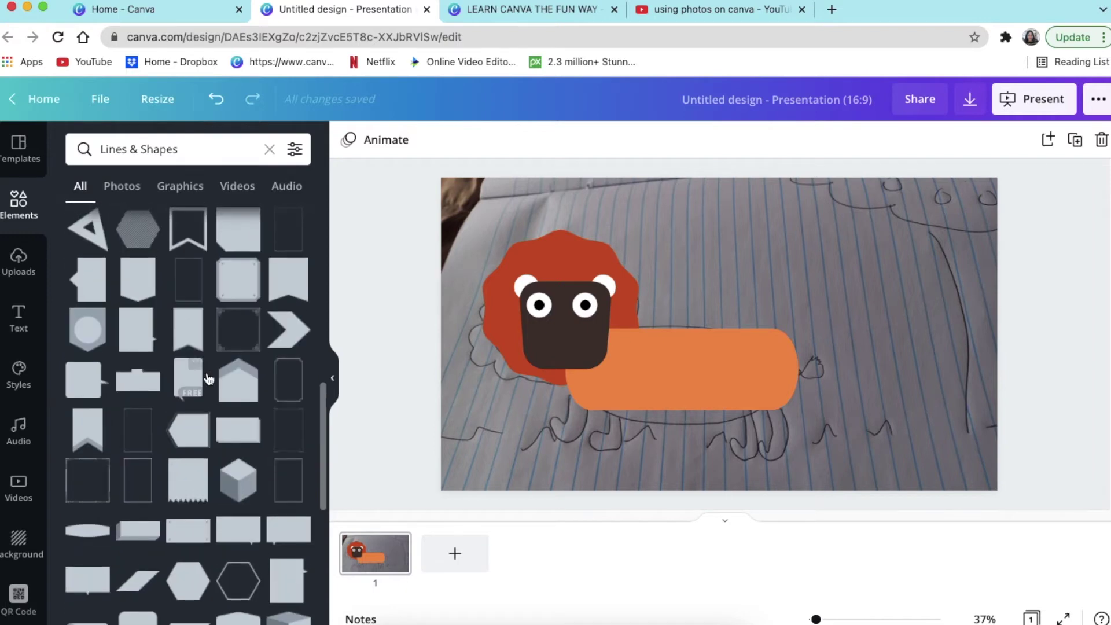
pyautogui.scroll(7, 210, 380)
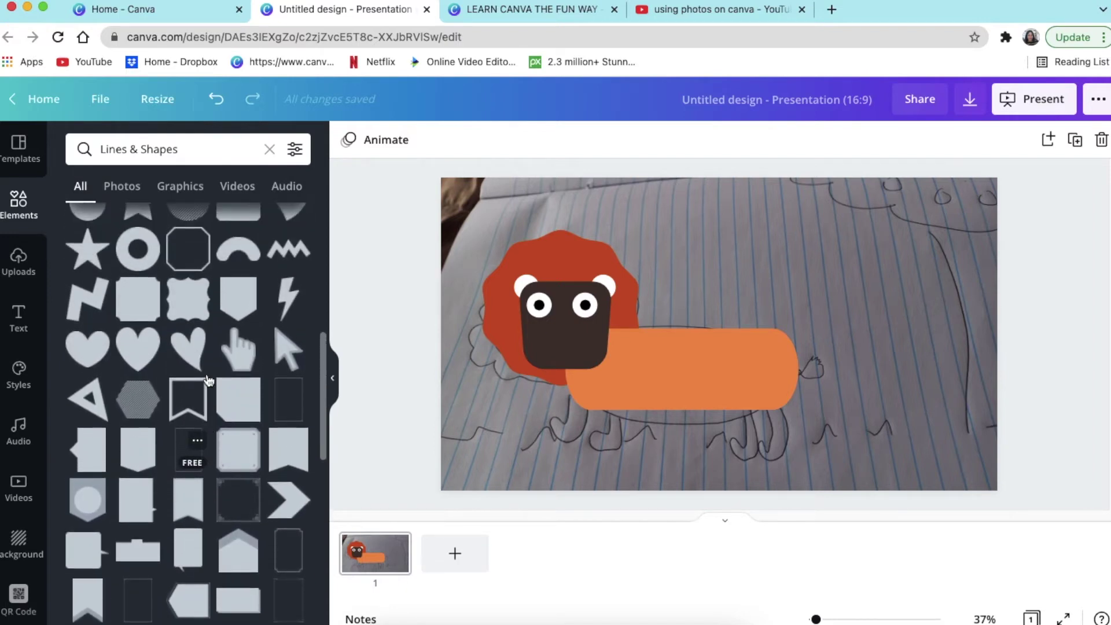
pyautogui.scroll(6, 208, 379)
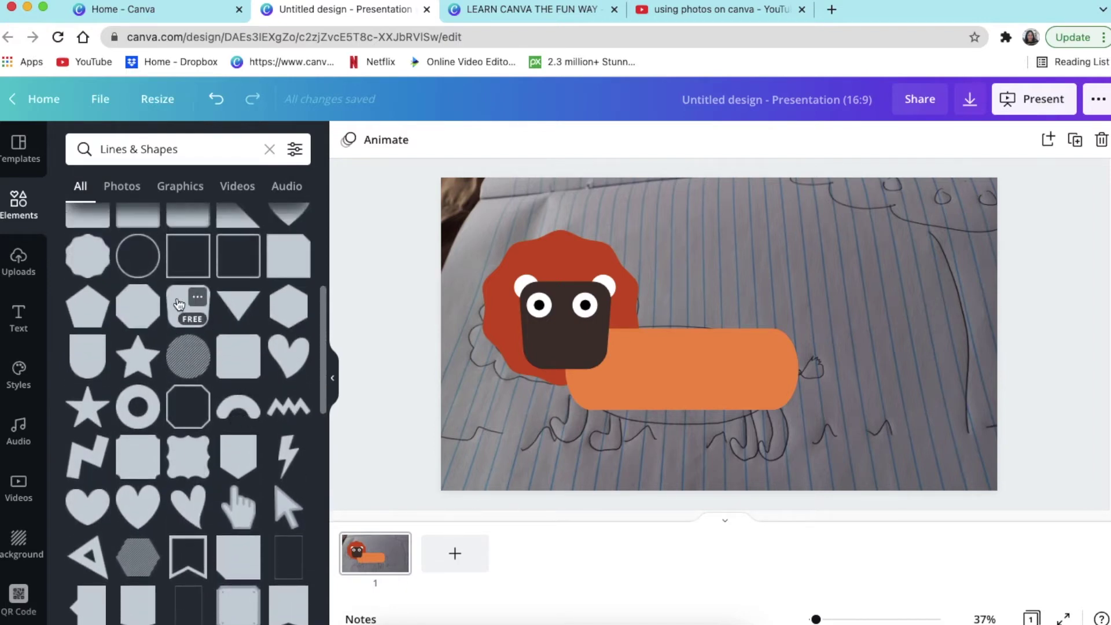
pyautogui.click(179, 305)
pyautogui.moveTo(736, 375); pyautogui.dragTo(566, 334)
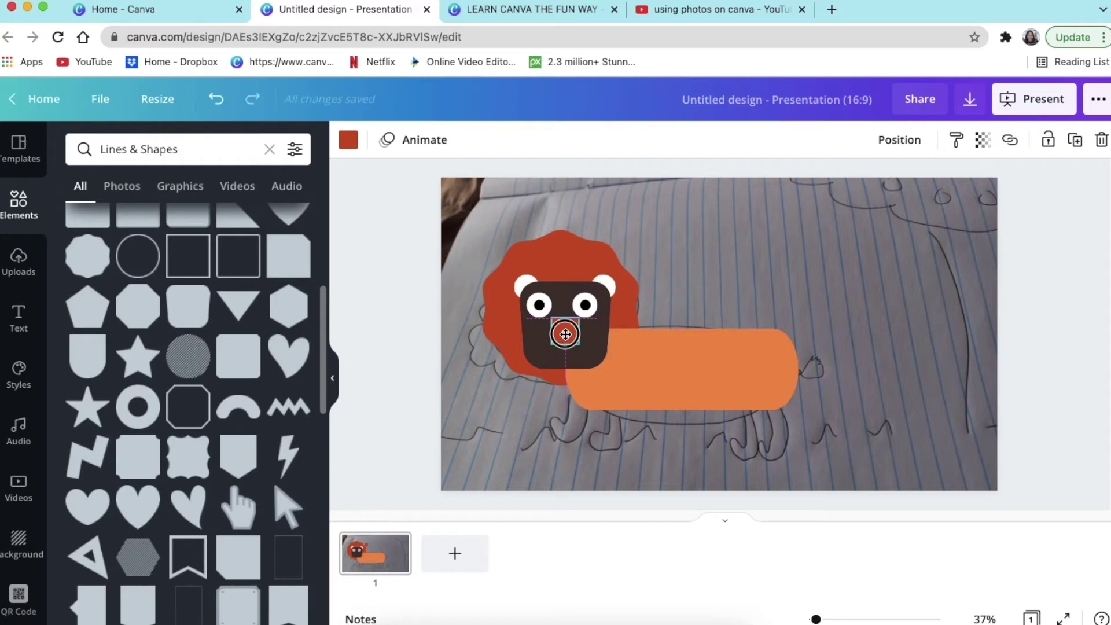
pyautogui.click(400, 322)
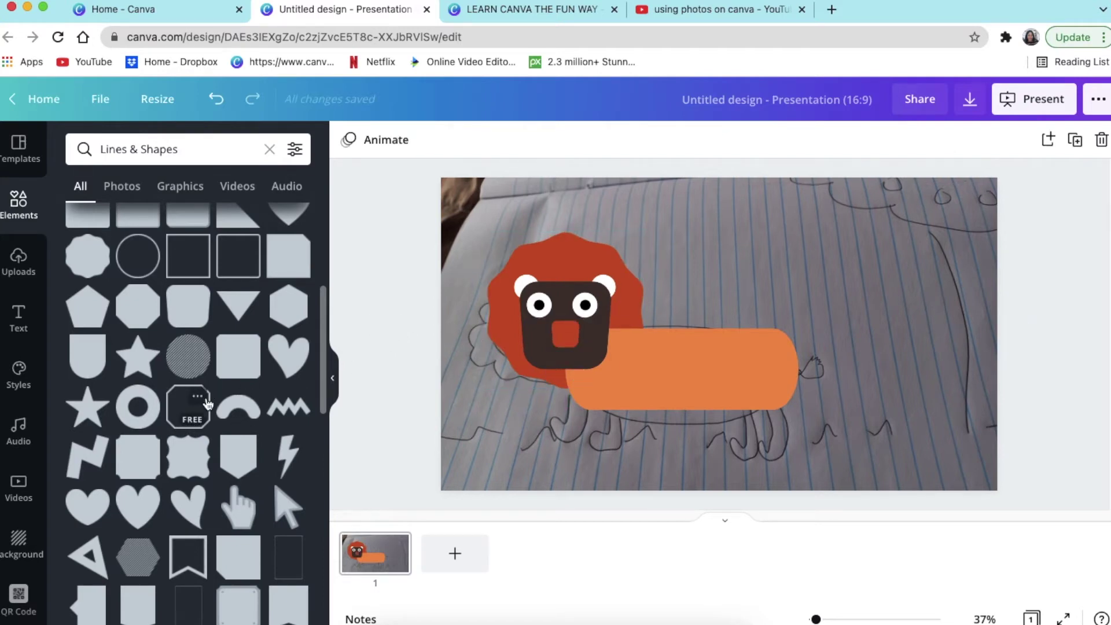
# Step: Insert a small corner-bracket shape, rotate it into a V with its corner pointing down, and recolor it white #ffffff
pyautogui.scroll(-10, 209, 399)
pyautogui.scroll(-5, 211, 418)
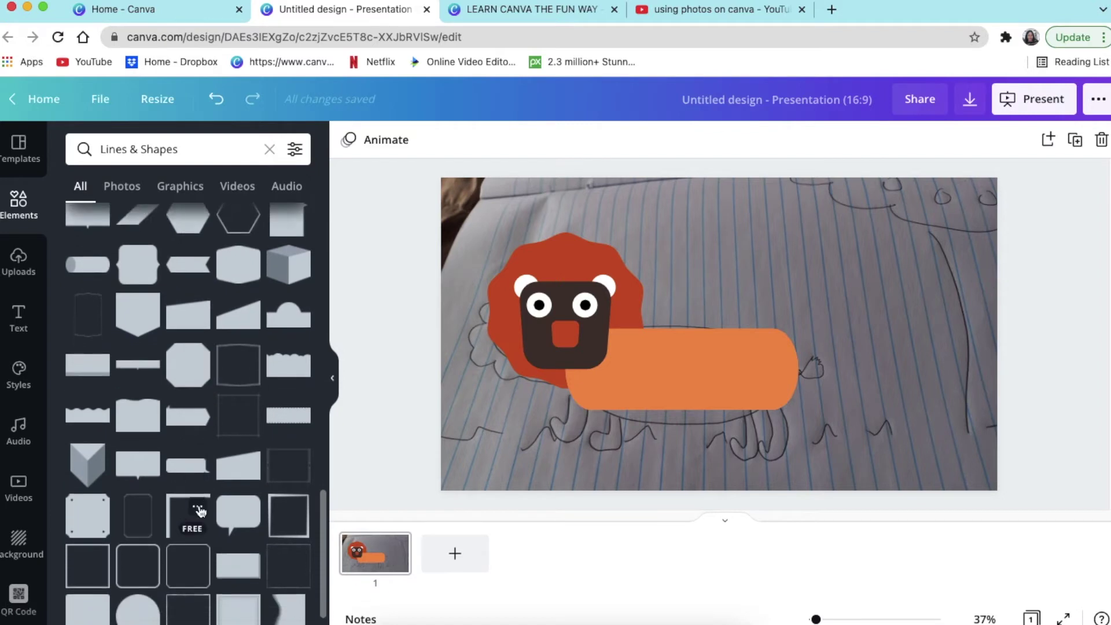
pyautogui.click(188, 512)
pyautogui.moveTo(745, 284); pyautogui.dragTo(629, 352)
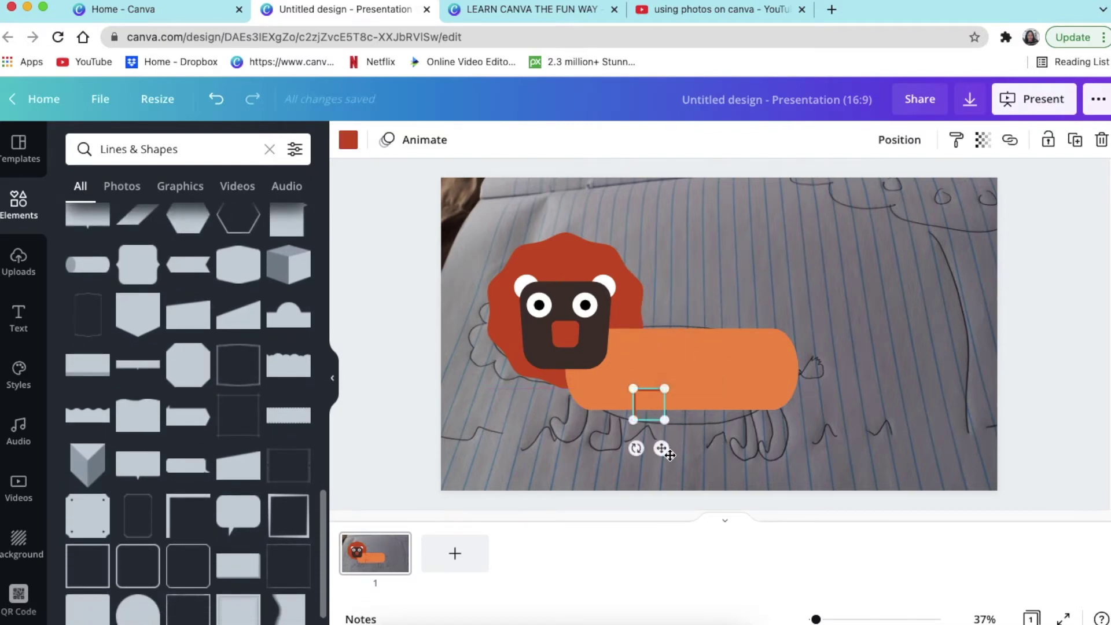
pyautogui.moveTo(638, 449); pyautogui.dragTo(717, 342)
pyautogui.click(347, 140)
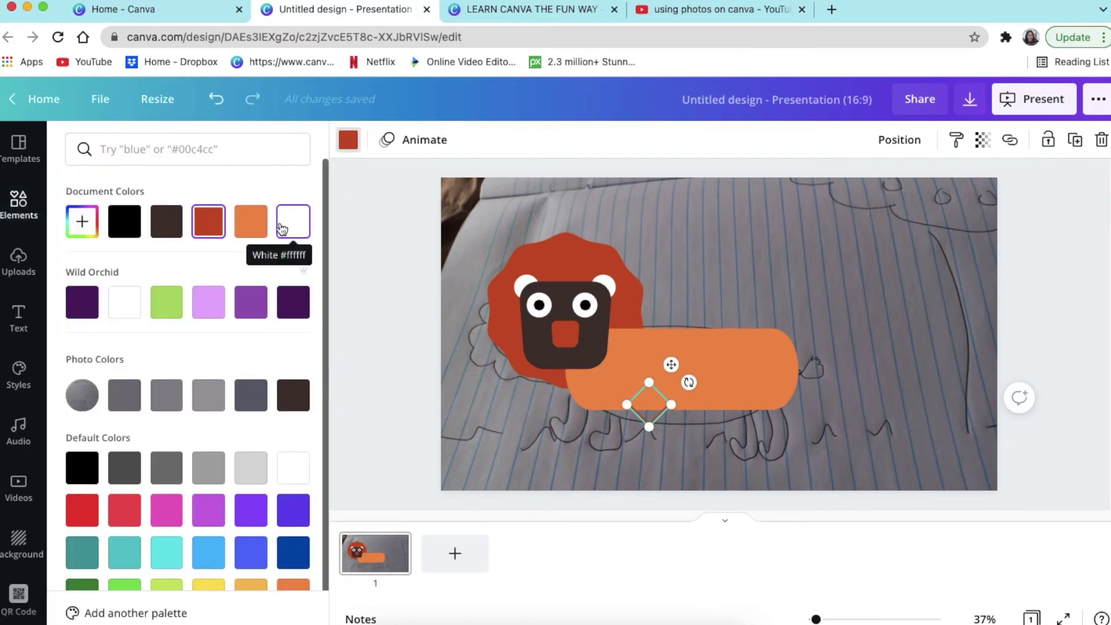
pyautogui.click(294, 229)
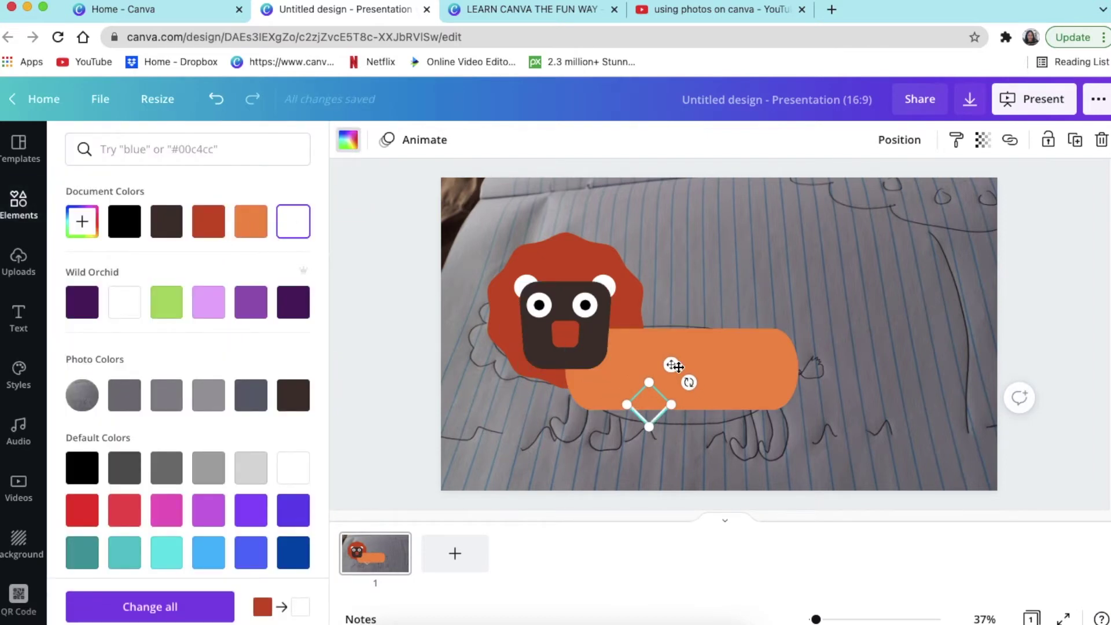
# Step: Shrink the white V slightly, place it just below the nose's right side and send it backward behind the nose
pyautogui.moveTo(670, 364); pyautogui.dragTo(610, 296)
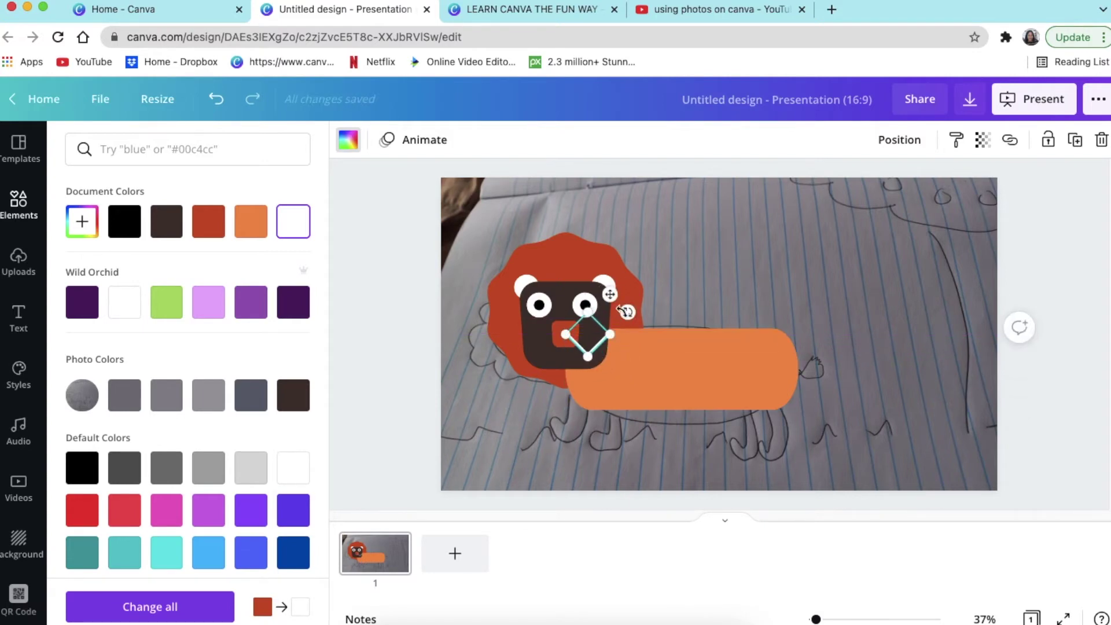
pyautogui.moveTo(595, 337); pyautogui.dragTo(601, 305)
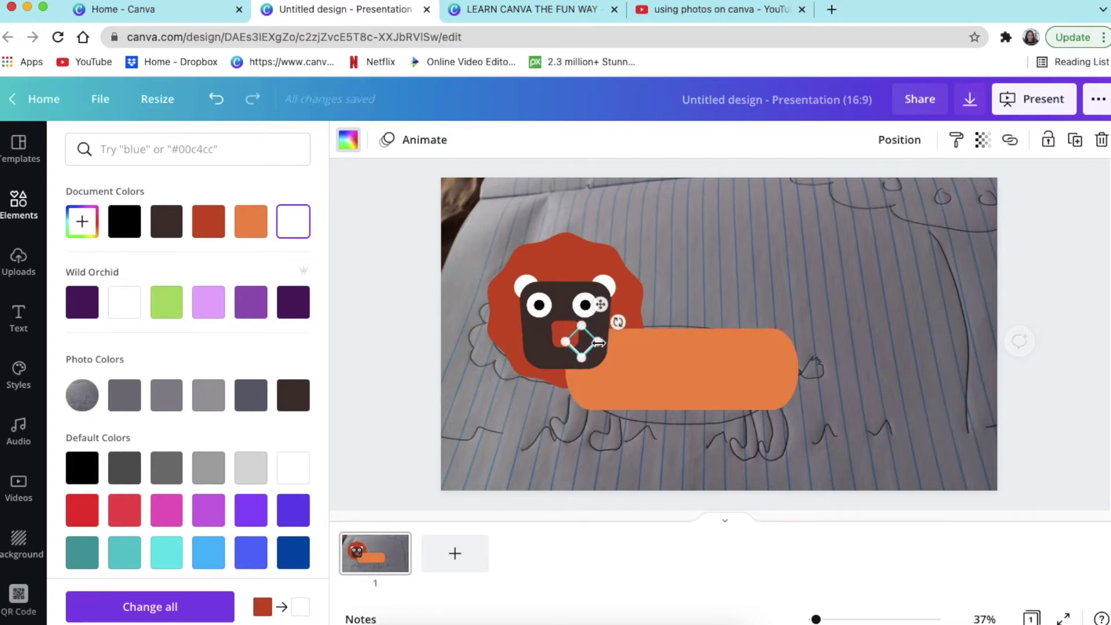
pyautogui.rightClick(590, 342)
pyautogui.click(640, 440)
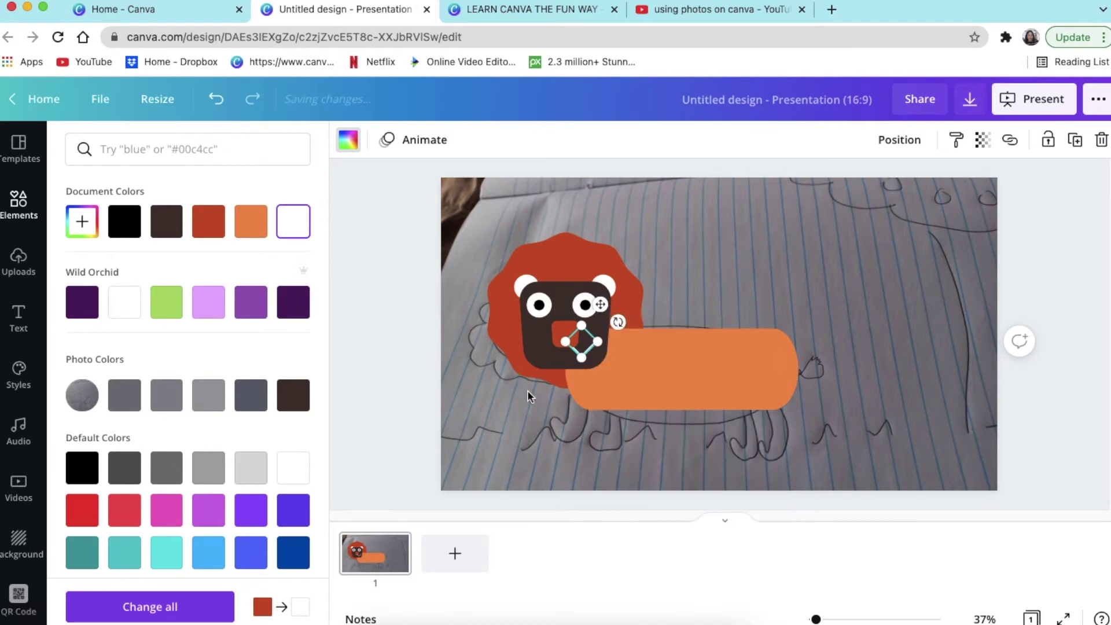
pyautogui.press('Escape')
pyautogui.click(414, 303)
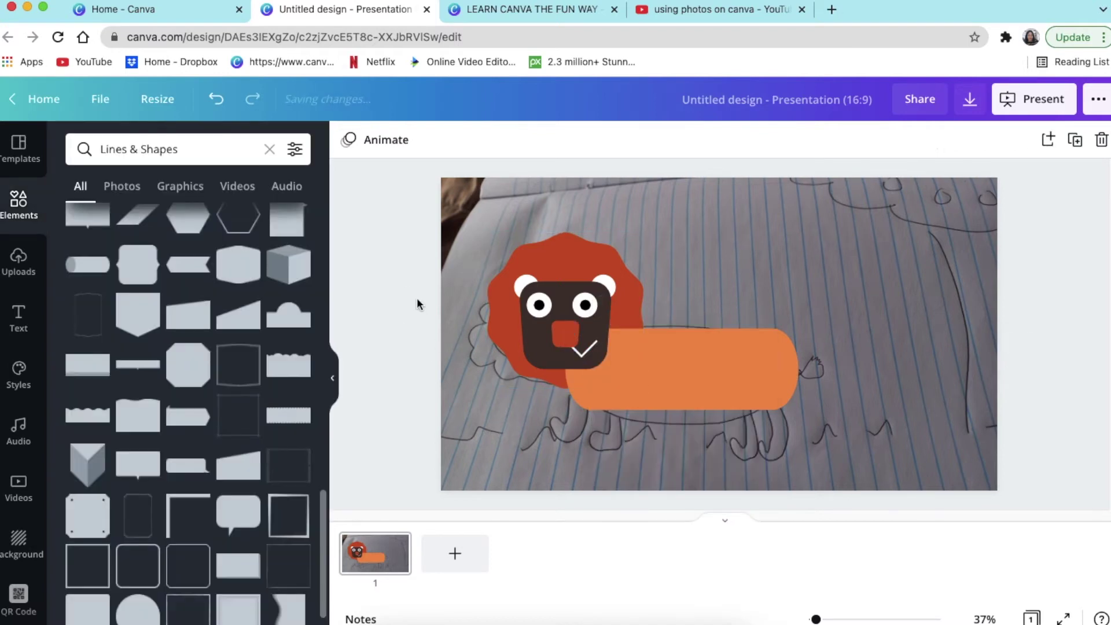
pyautogui.moveTo(586, 356); pyautogui.dragTo(581, 350)
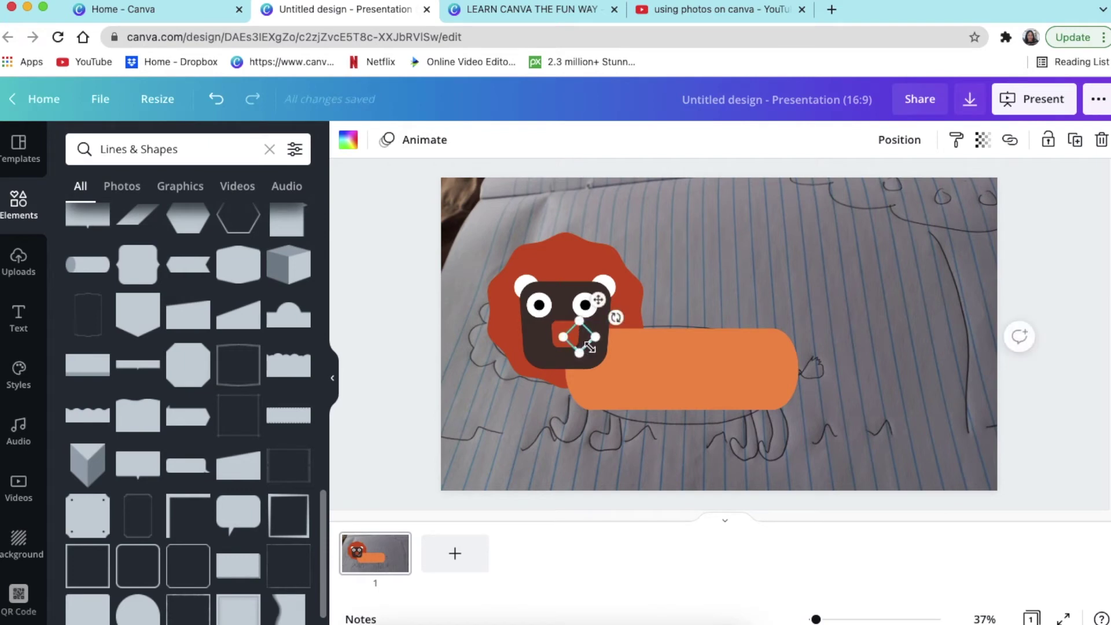
pyautogui.moveTo(598, 307); pyautogui.dragTo(601, 306)
pyautogui.click(456, 332)
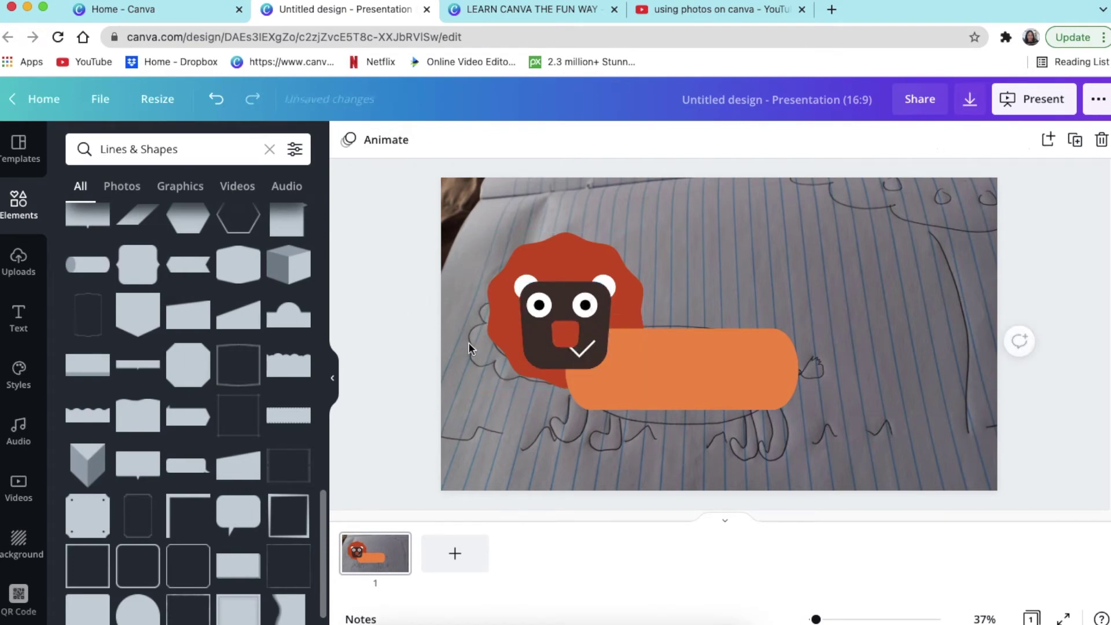
# Step: Duplicate the white V, place the copy level on the nose's left side and send it backward to complete the mouth
pyautogui.click(582, 354)
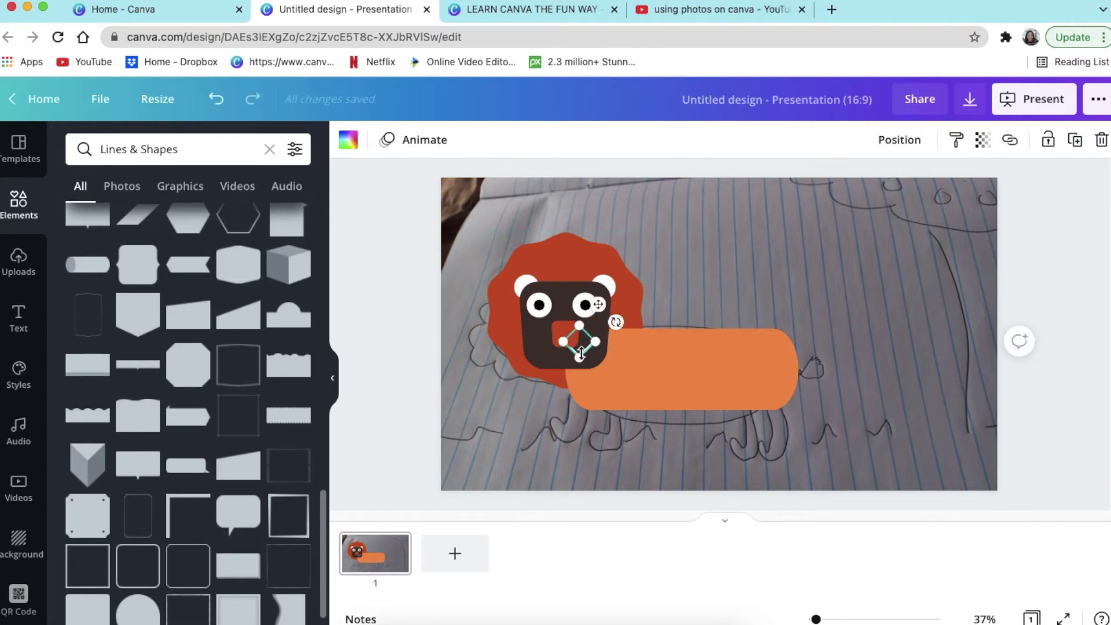
pyautogui.moveTo(580, 354); pyautogui.dragTo(580, 363)
pyautogui.moveTo(600, 313); pyautogui.dragTo(558, 322)
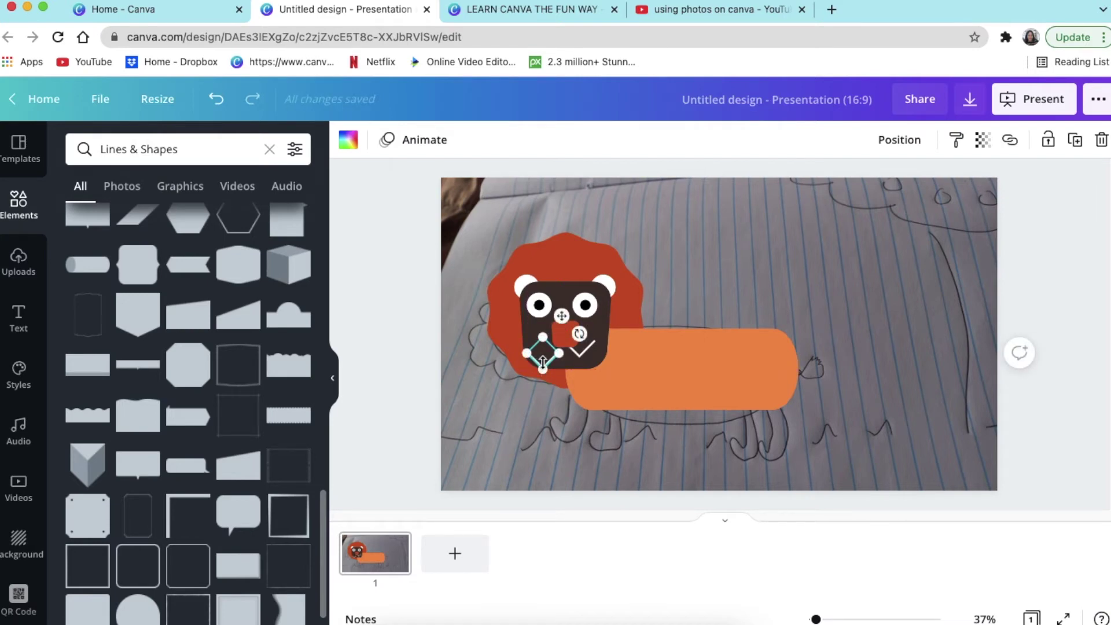
pyautogui.moveTo(566, 315); pyautogui.dragTo(573, 308)
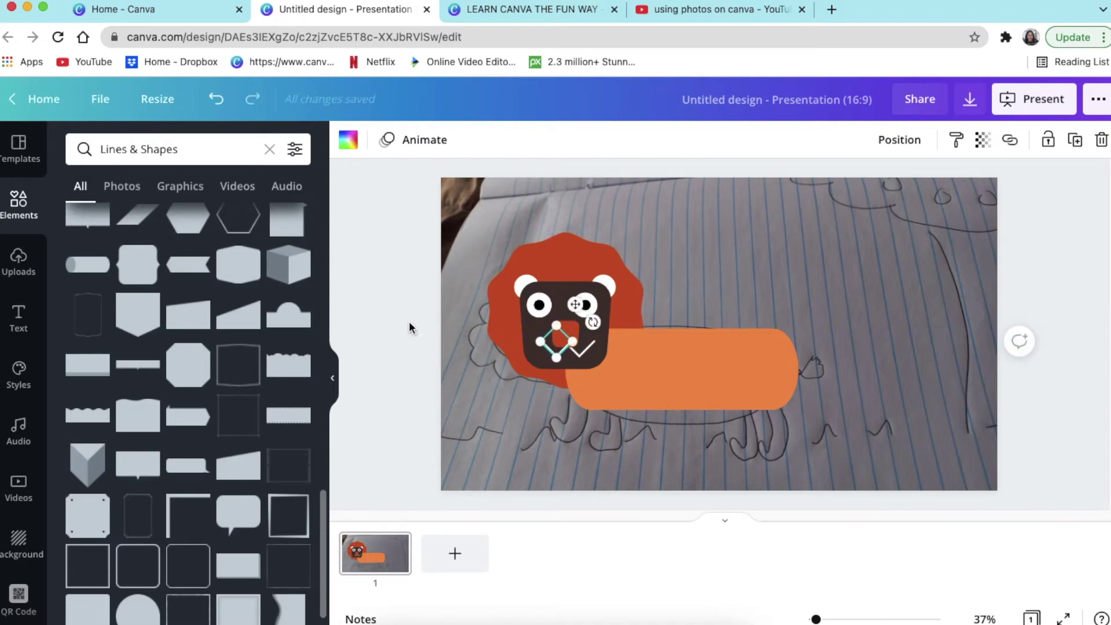
pyautogui.click(900, 139)
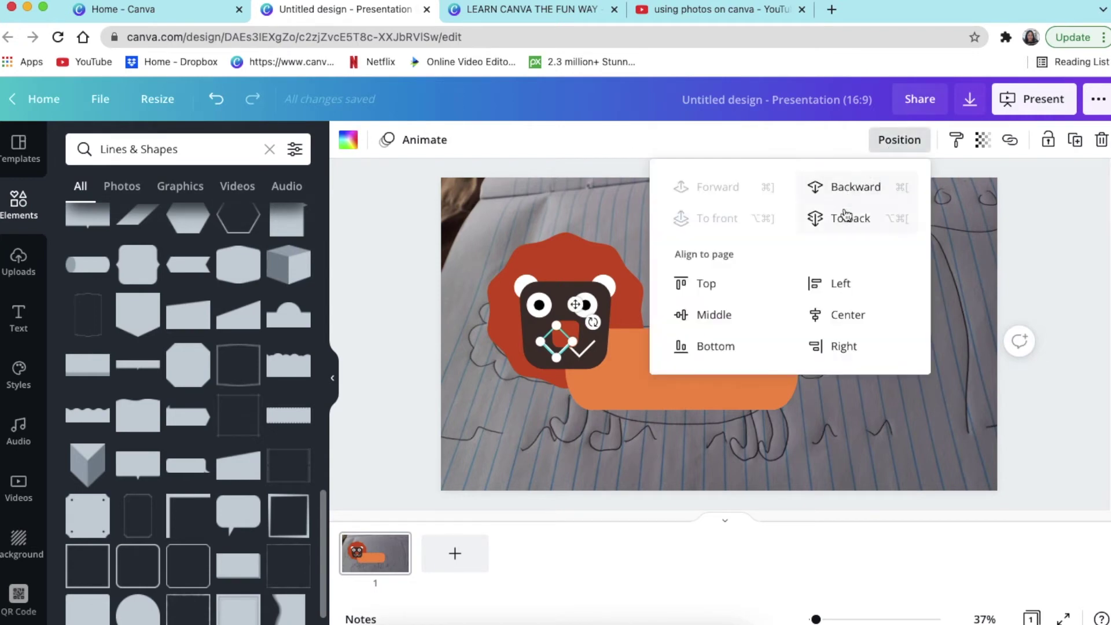
pyautogui.click(851, 188)
pyautogui.click(415, 315)
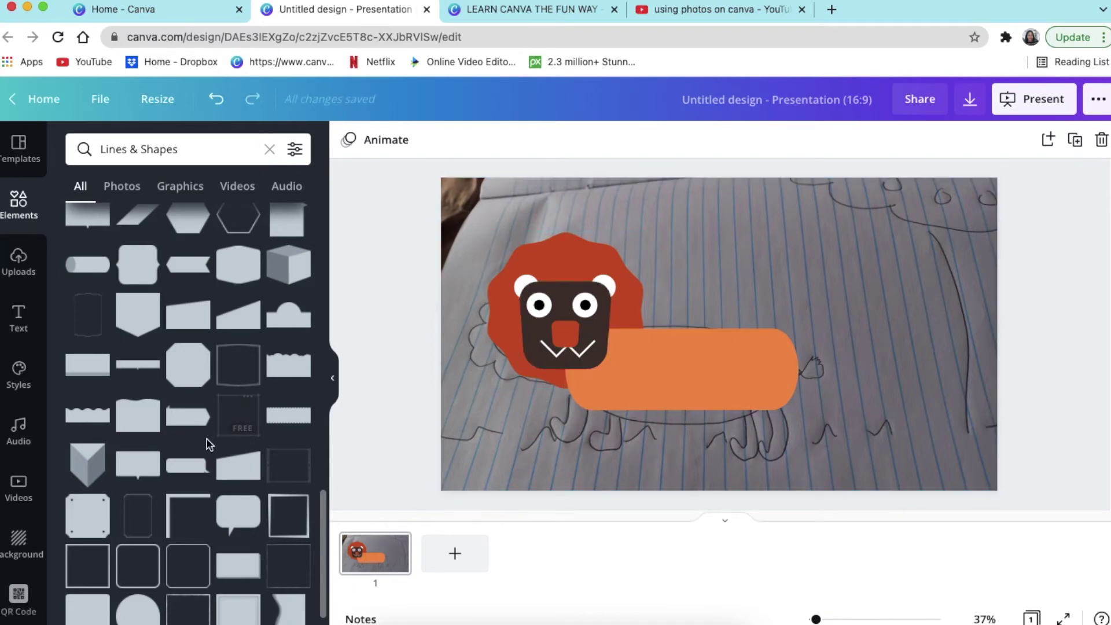
# Step: Insert the 3D Cylinder on Side shape, shrink it and stand it upright under the body's front end as a leg
pyautogui.scroll(-2, 207, 444)
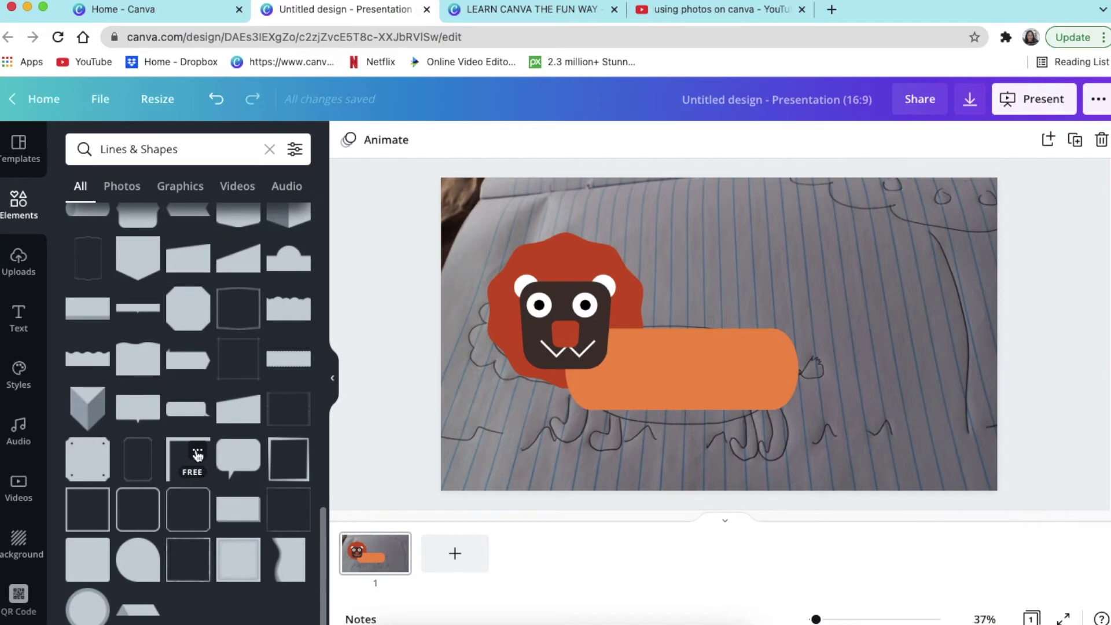
pyautogui.scroll(4, 145, 370)
pyautogui.click(97, 336)
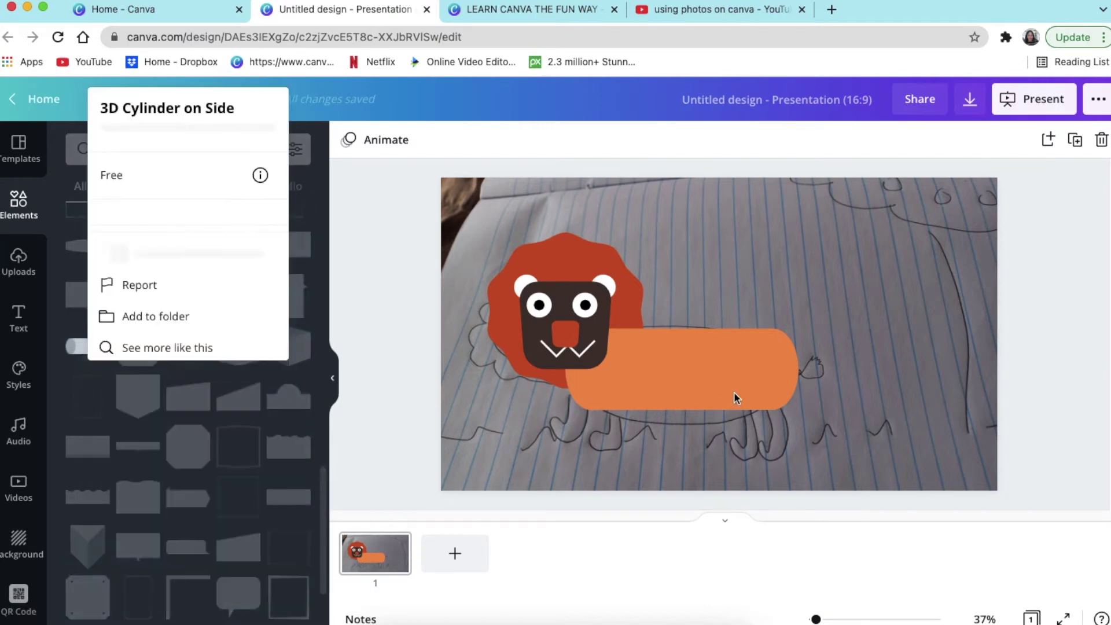
pyautogui.click(79, 352)
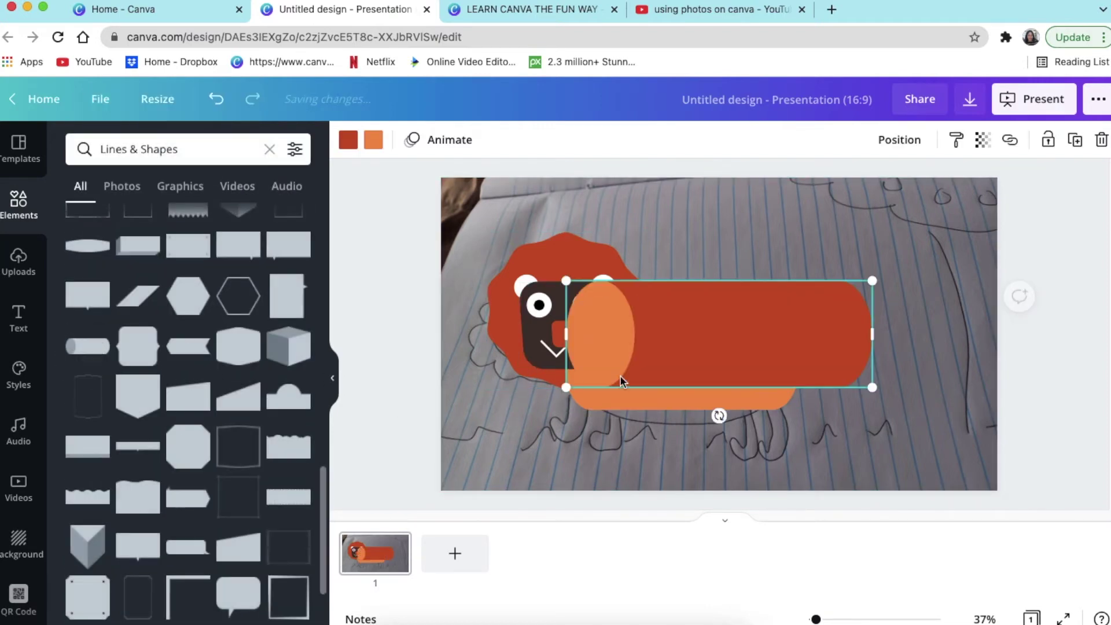
pyautogui.moveTo(872, 387); pyautogui.dragTo(738, 310)
pyautogui.moveTo(595, 286); pyautogui.dragTo(627, 433)
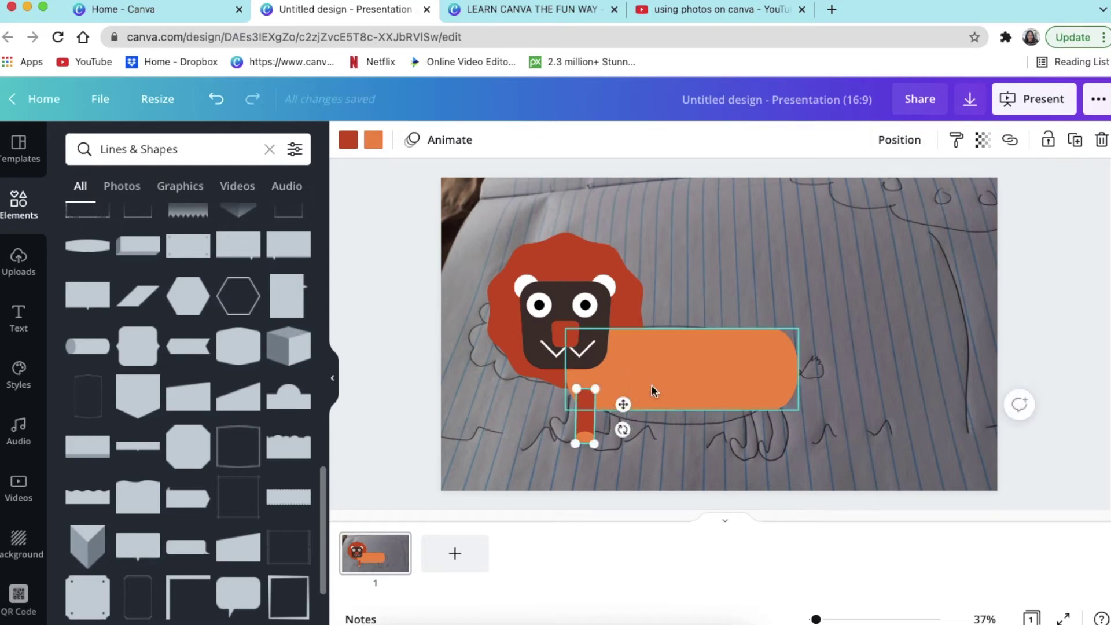
# Step: Recolor the leg orange with a rust red foot end, and move it slightly lower under the body
pyautogui.click(353, 147)
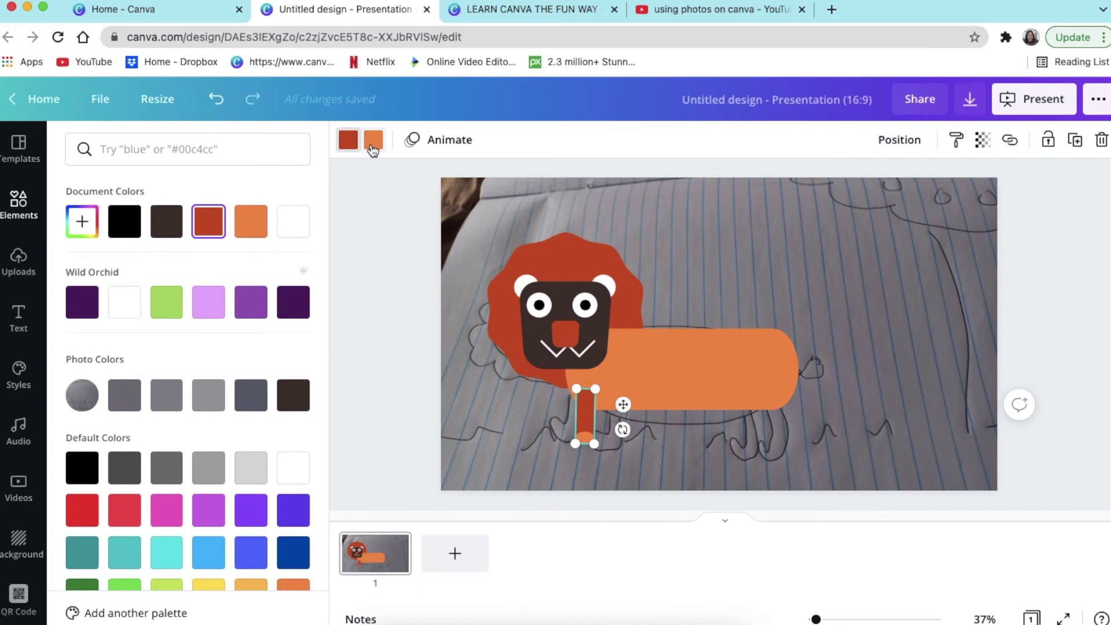
pyautogui.click(250, 221)
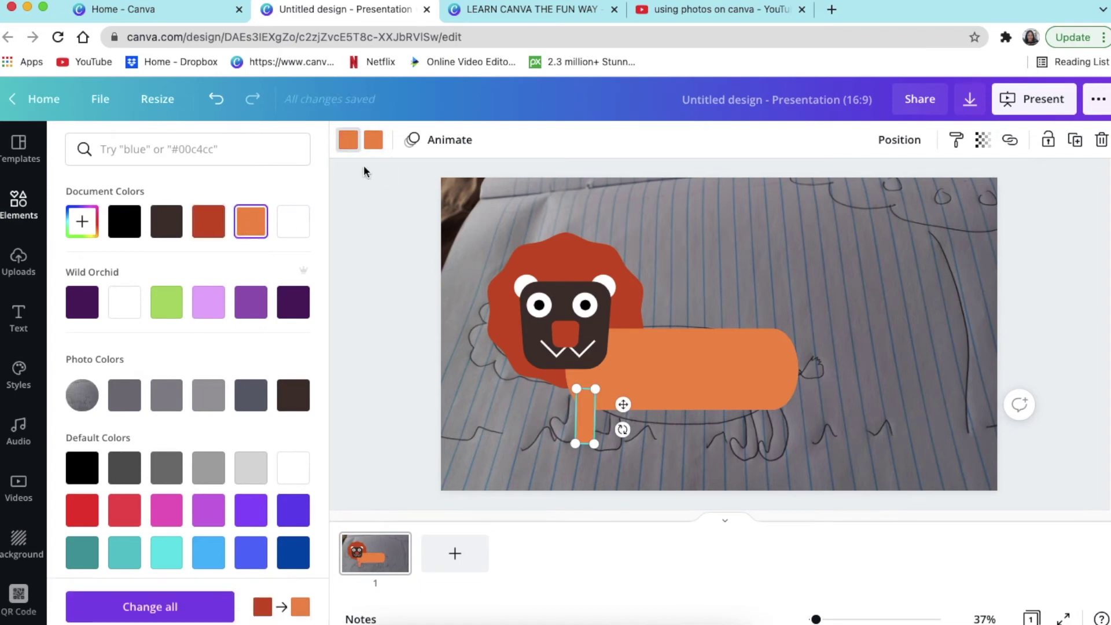
pyautogui.click(219, 222)
pyautogui.click(394, 281)
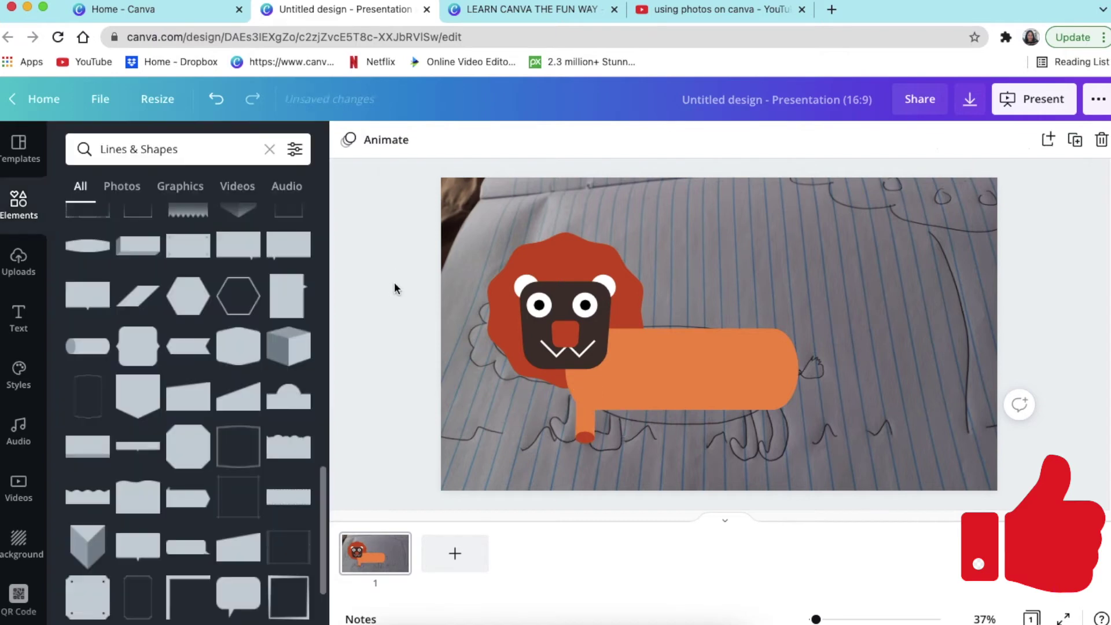
pyautogui.moveTo(580, 429); pyautogui.dragTo(585, 436)
pyautogui.click(383, 343)
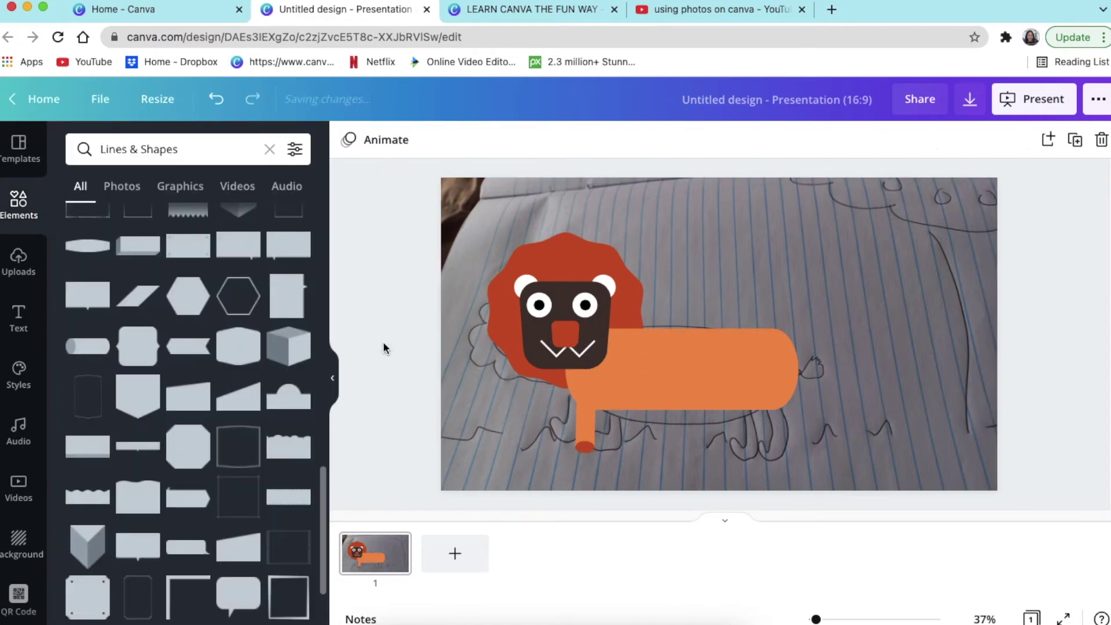
pyautogui.click(587, 427)
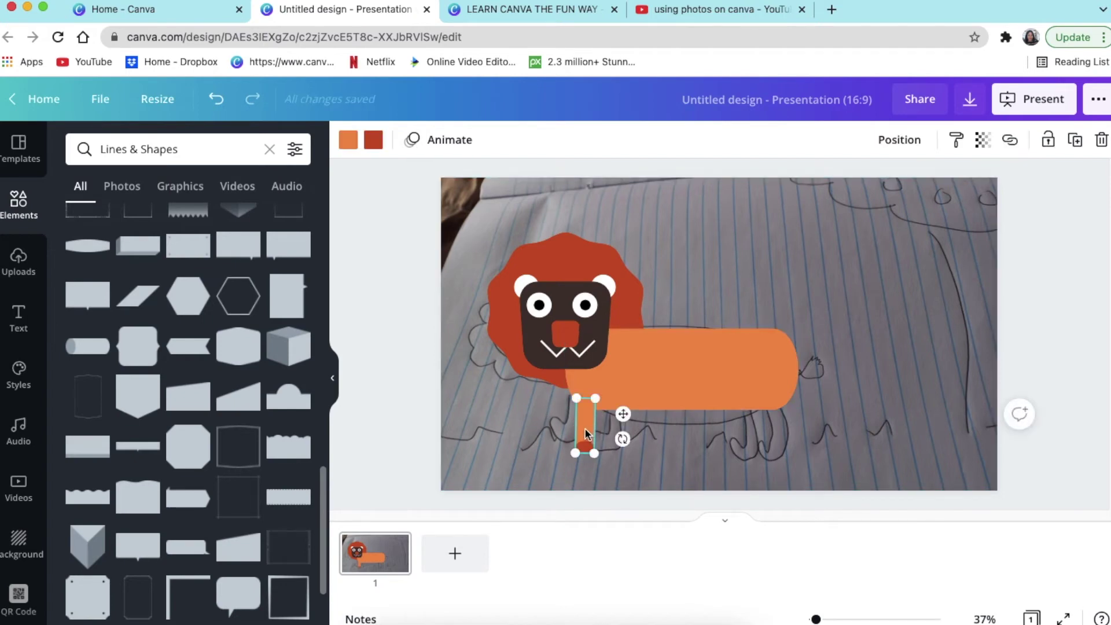
pyautogui.press('c')
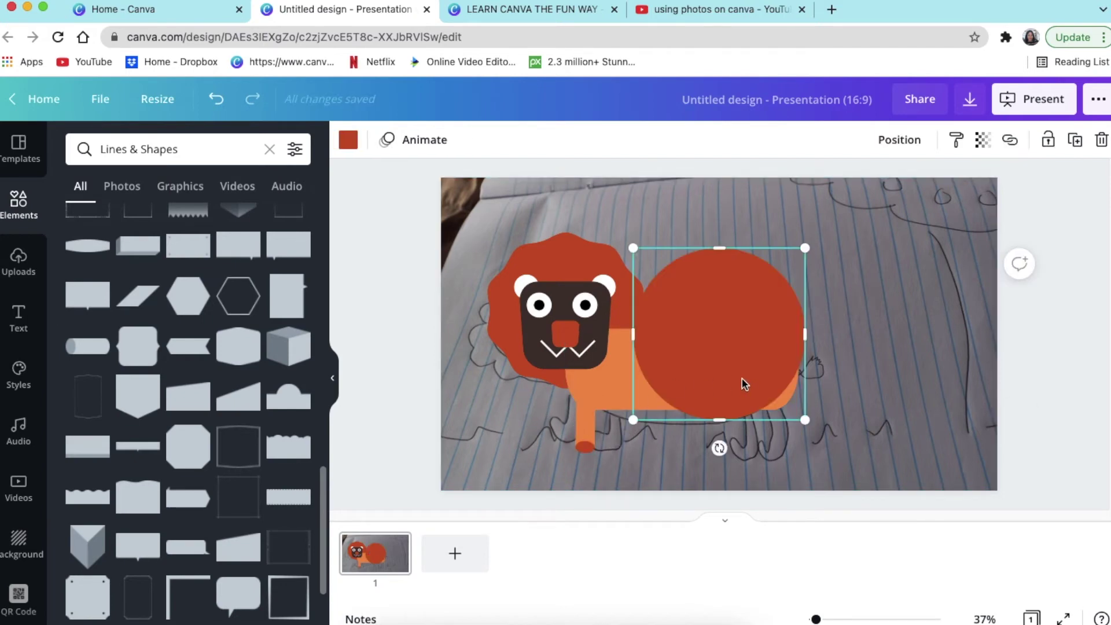
pyautogui.press('super+z')
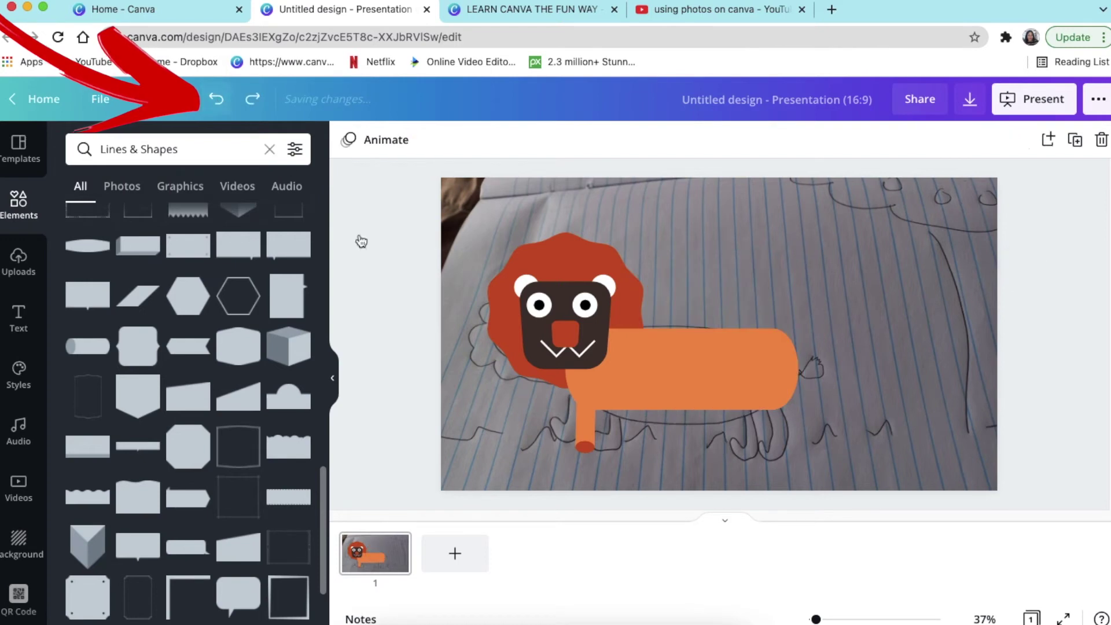
# Step: Duplicate the front leg three times, placing one copy beside it and two under the rear end of the lion's body
pyautogui.click(588, 438)
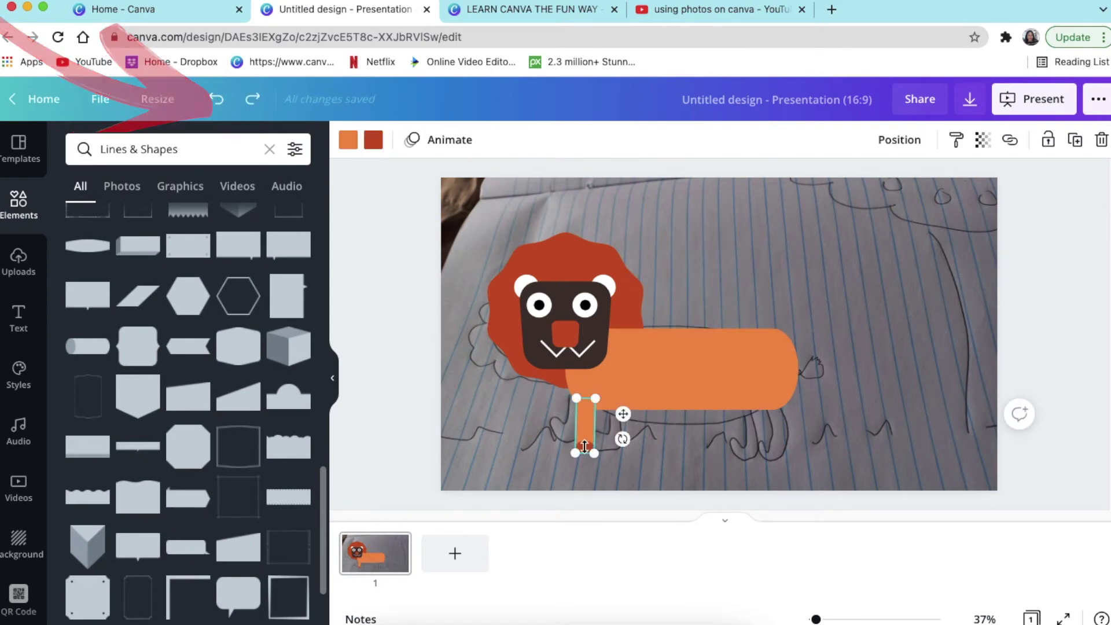
pyautogui.moveTo(586, 443); pyautogui.dragTo(613, 436)
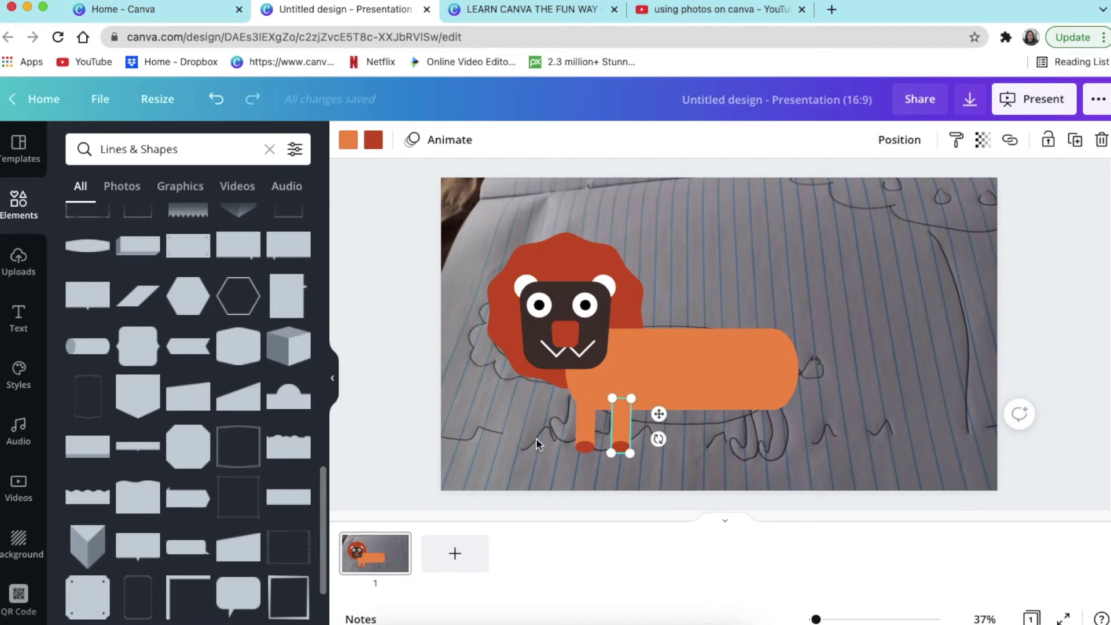
pyautogui.hotkey('ctrl', 'z')
pyautogui.moveTo(710, 443); pyautogui.dragTo(749, 446)
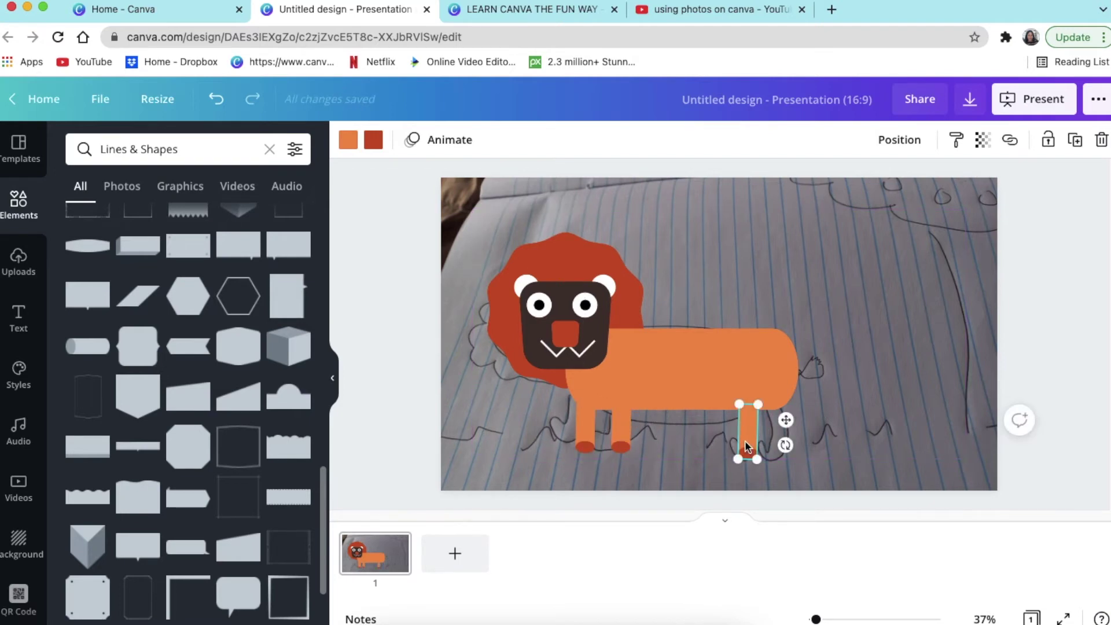
pyautogui.click(585, 428)
pyautogui.hotkey('ctrl', 'd')
pyautogui.moveTo(584, 428); pyautogui.dragTo(772, 423)
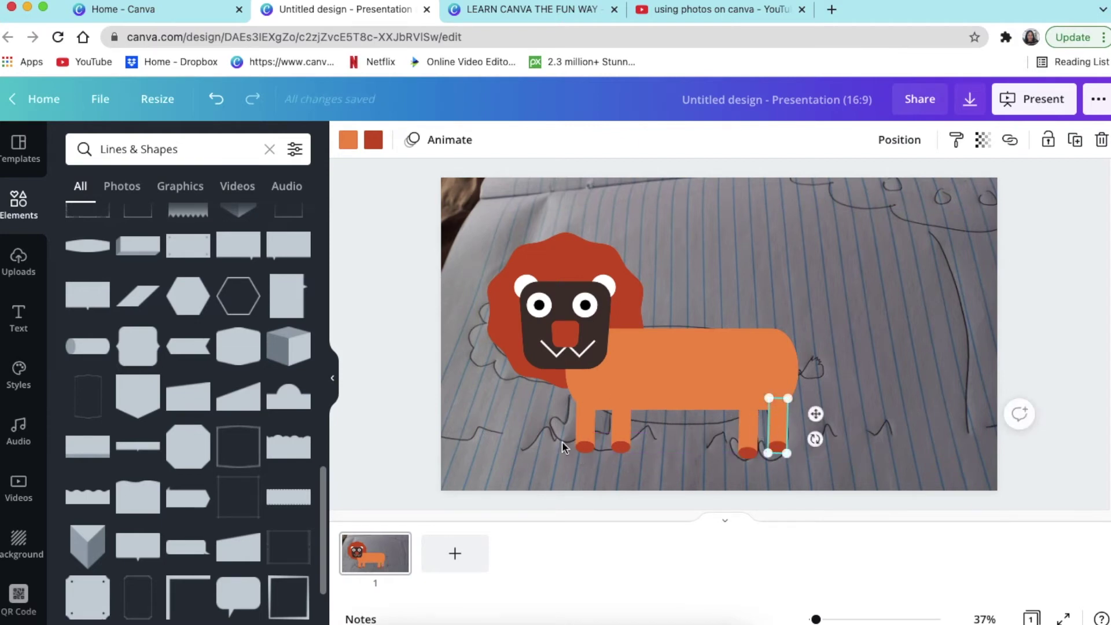
pyautogui.click(400, 408)
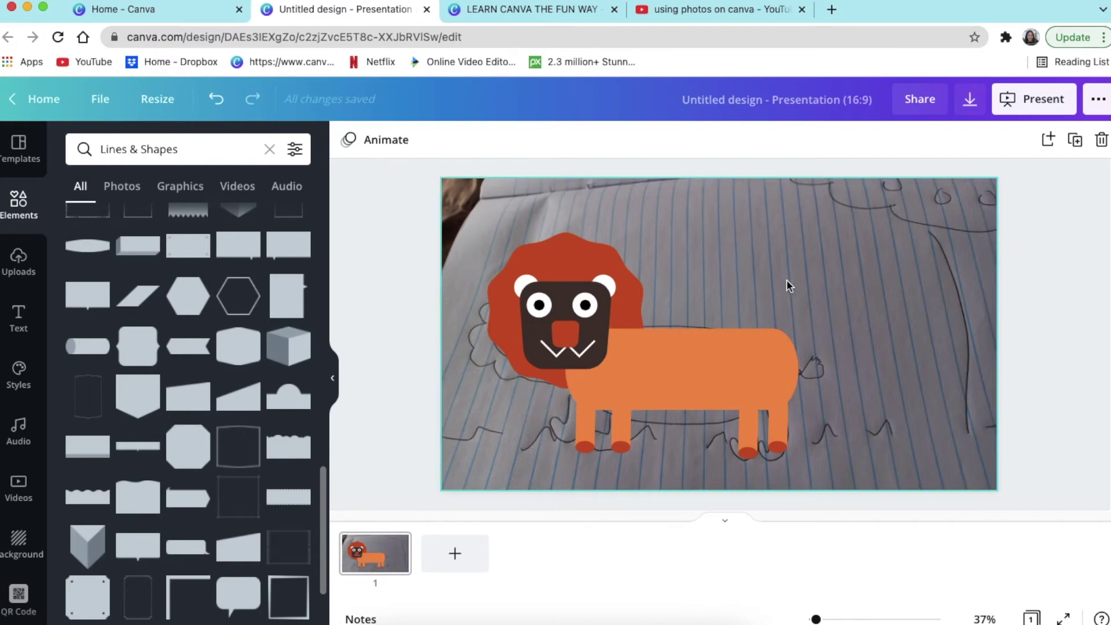
# Step: Insert a circle, place it partly beyond the slide's upper edge to the right of the lion's head, and recolor it dark green
pyautogui.press('c')
pyautogui.moveTo(682, 339); pyautogui.dragTo(802, 203)
pyautogui.click(348, 140)
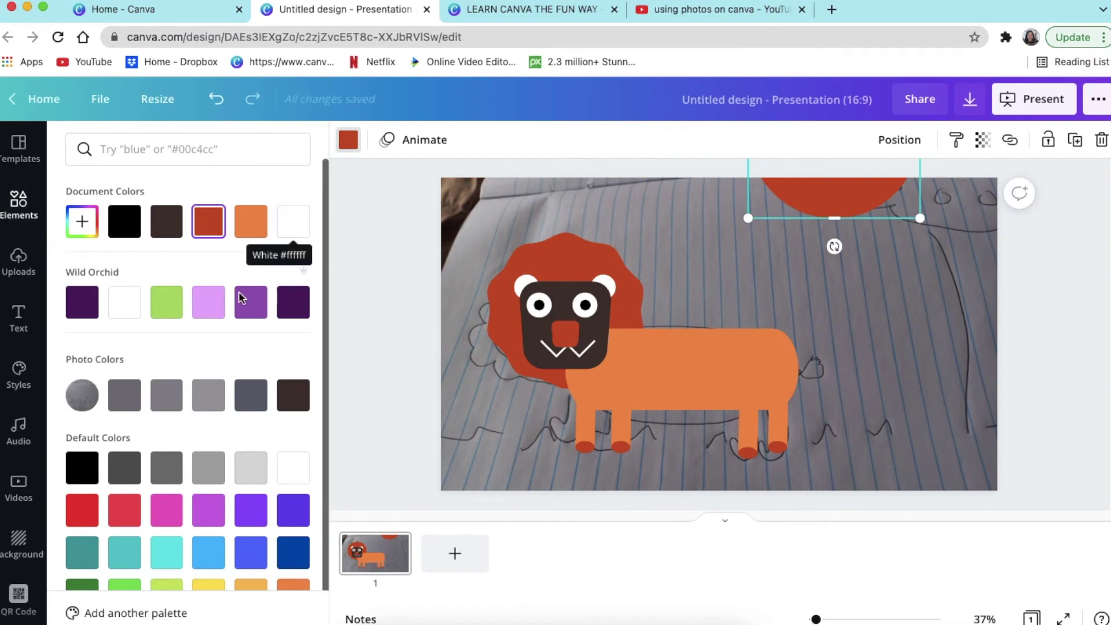
pyautogui.scroll(-2, 234, 405)
pyautogui.click(82, 553)
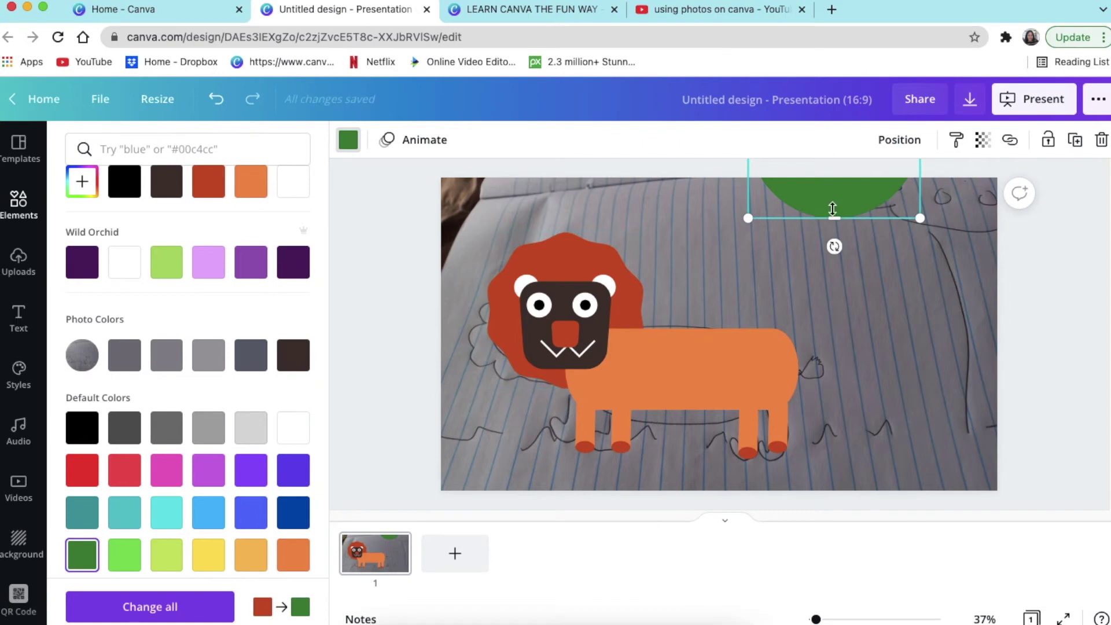
# Step: Duplicate the green circle twice and overlap the copies toward the slide's upper-right corner to form the tree's foliage
pyautogui.moveTo(831, 198); pyautogui.dragTo(999, 239)
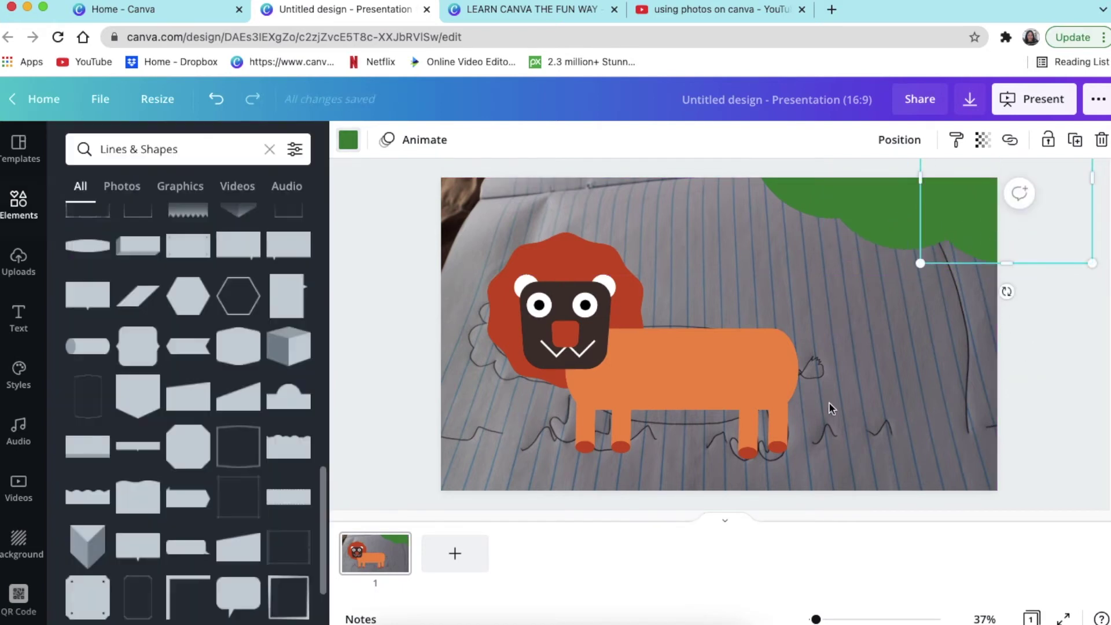
pyautogui.click(1037, 428)
pyautogui.click(1037, 427)
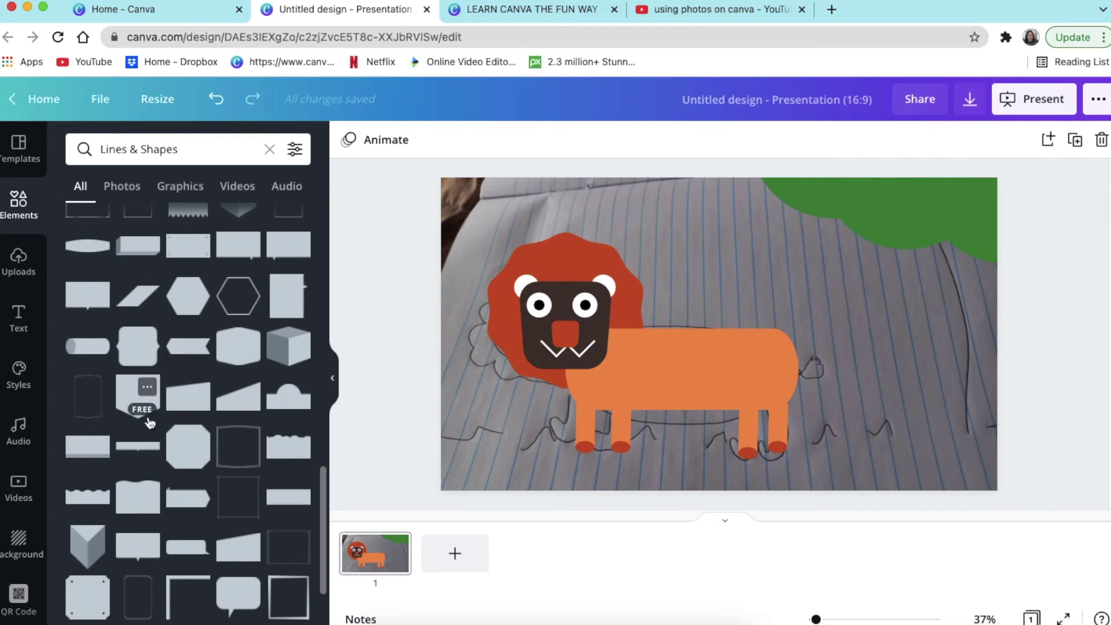
# Step: Search the elements for TREE TRUNK, restrict the results to graphics and add the straight dark brown trunk
pyautogui.scroll(-5, 145, 428)
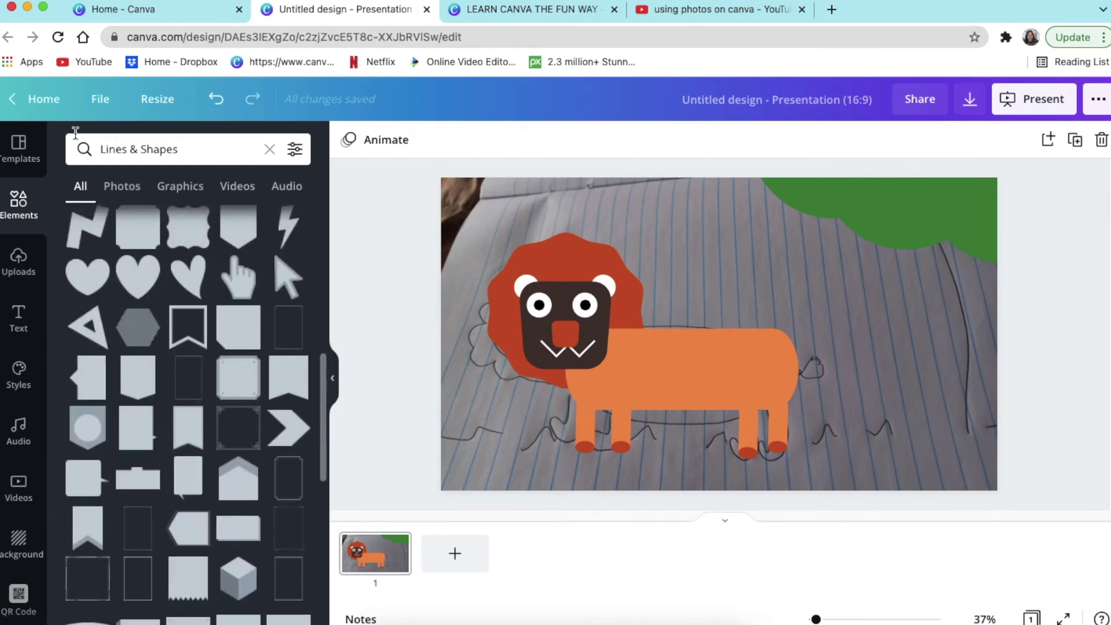
pyautogui.click(269, 152)
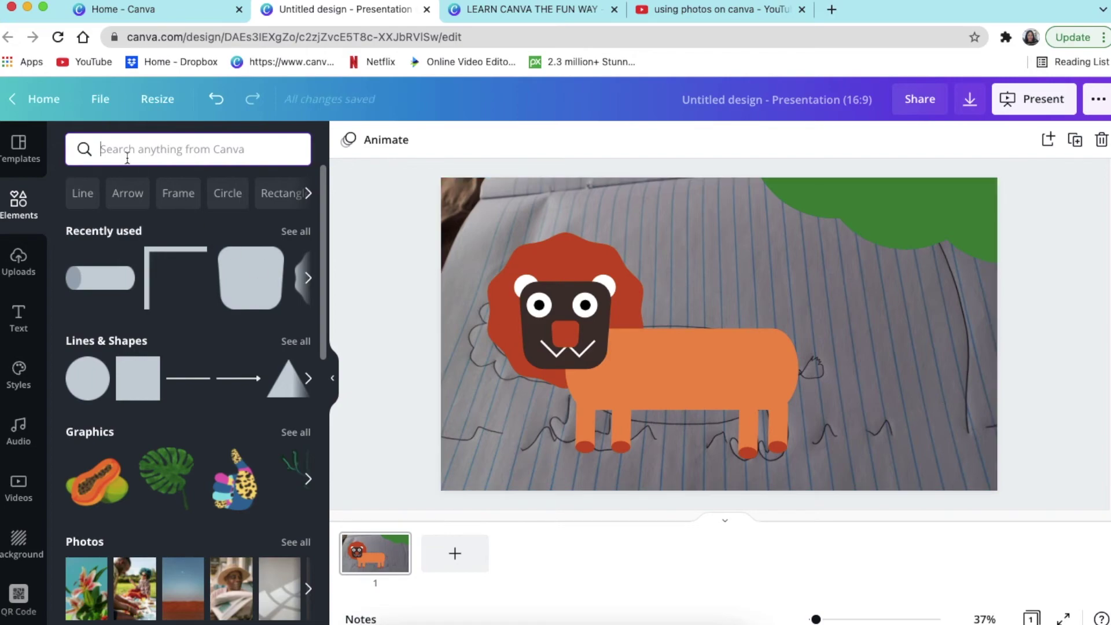
pyautogui.write('tree')
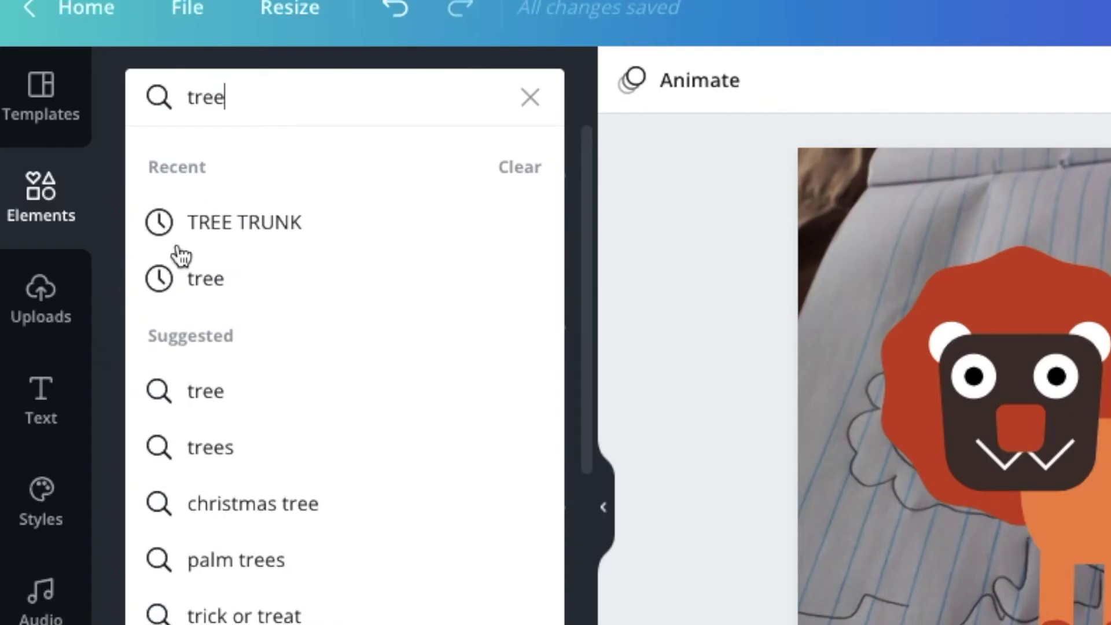
pyautogui.click(228, 231)
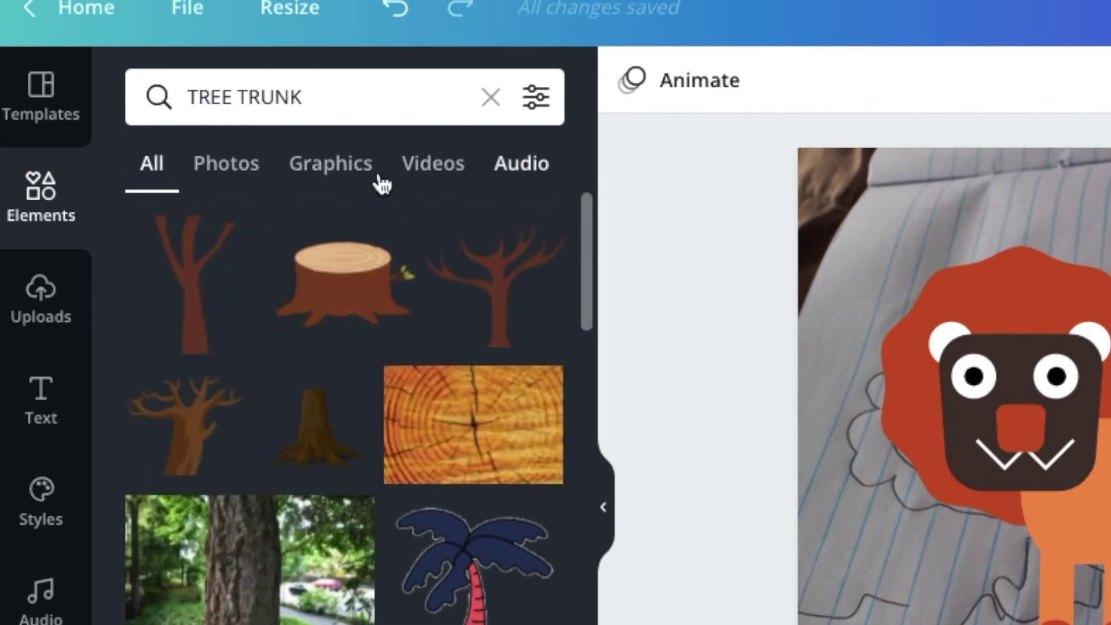
pyautogui.click(320, 169)
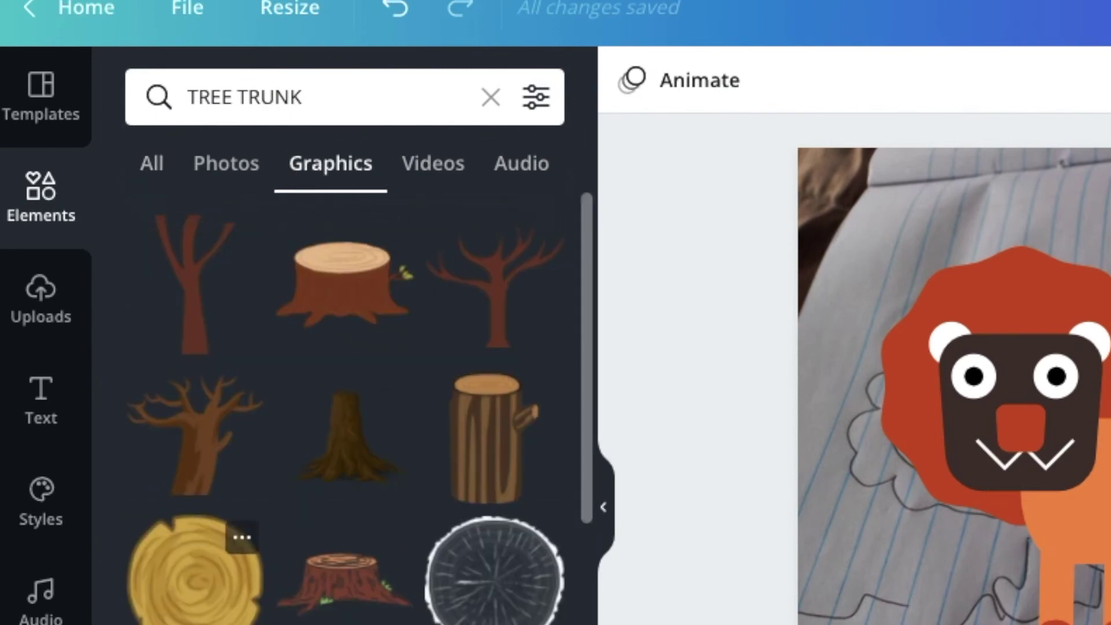
pyautogui.scroll(-4, 345, 476)
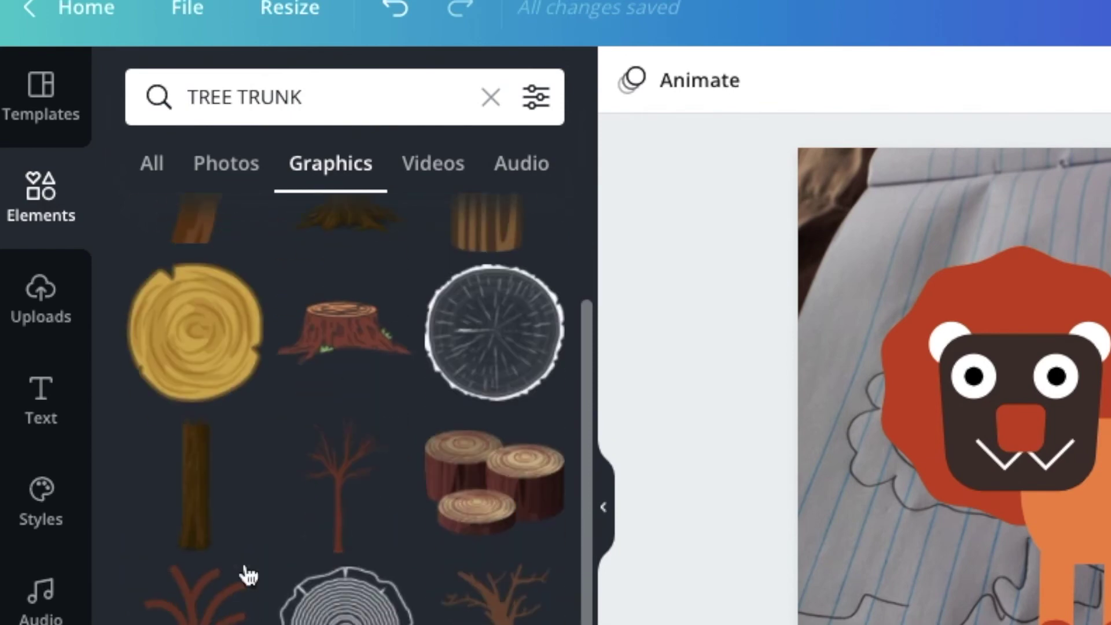
pyautogui.click(193, 506)
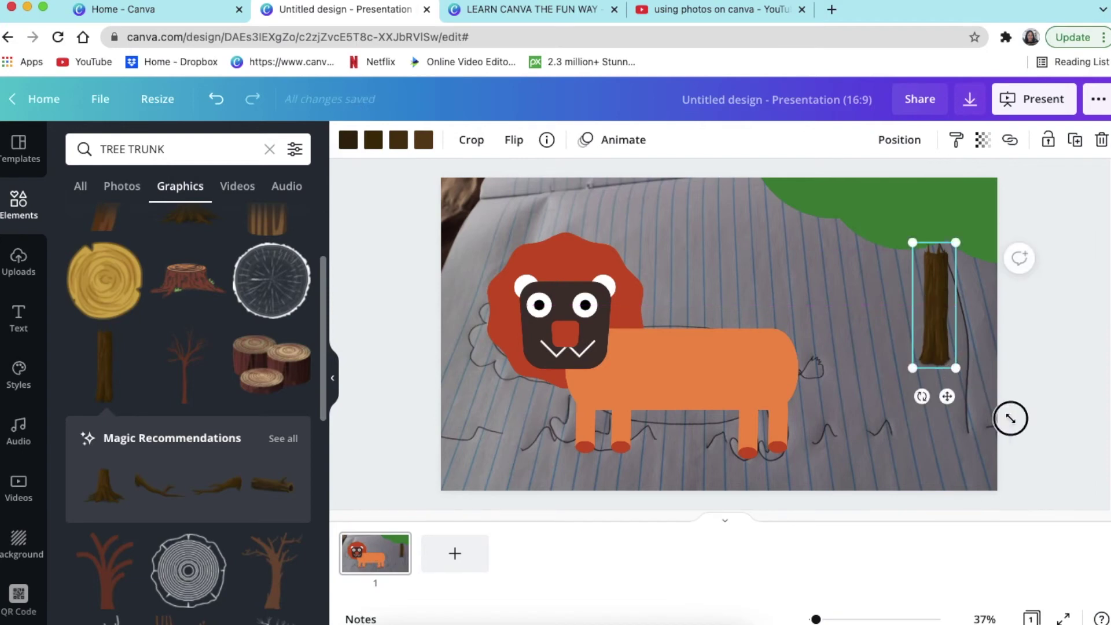
# Step: Enlarge the trunk, stand it under the green foliage near the slide's right edge and send it to the back
pyautogui.moveTo(1010, 418); pyautogui.dragTo(1053, 504)
pyautogui.moveTo(972, 454); pyautogui.dragTo(957, 383)
pyautogui.rightClick(952, 287)
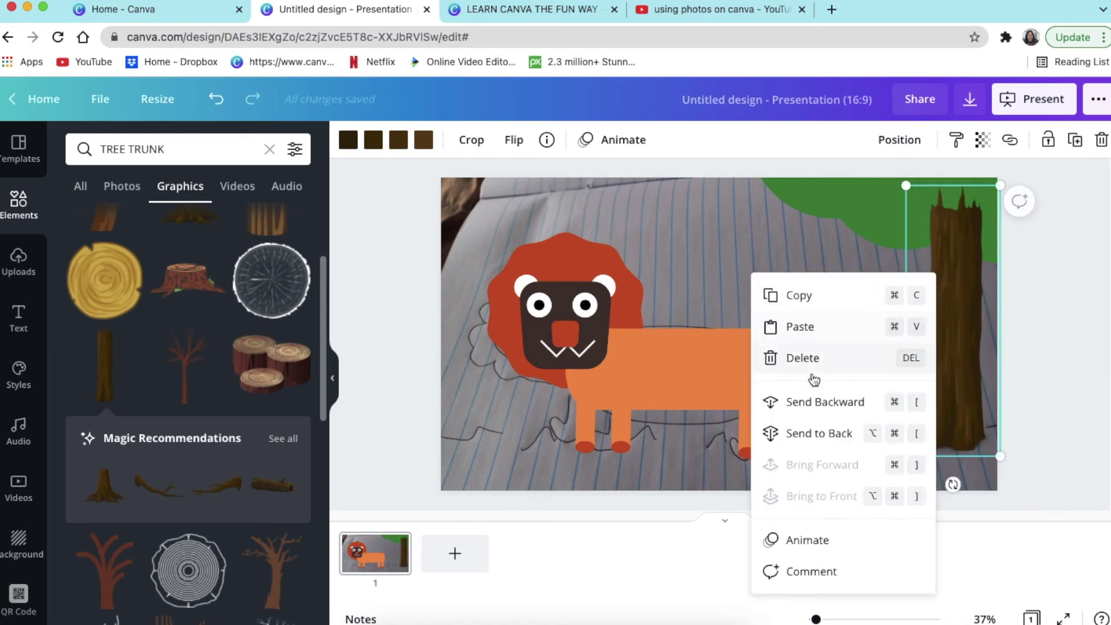
pyautogui.click(841, 434)
pyautogui.click(1084, 428)
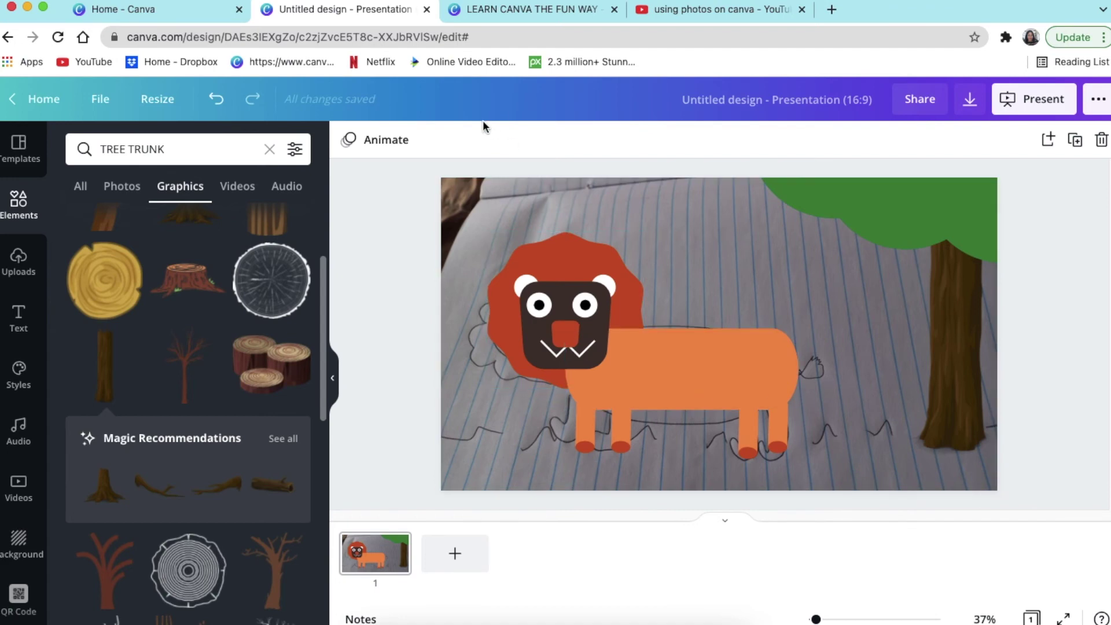
# Step: Add another circle, shrink it to fruit size, recolor it bright red and place it on the tree's foliage
pyautogui.click(386, 270)
pyautogui.hotkey('ctrl', 'v')
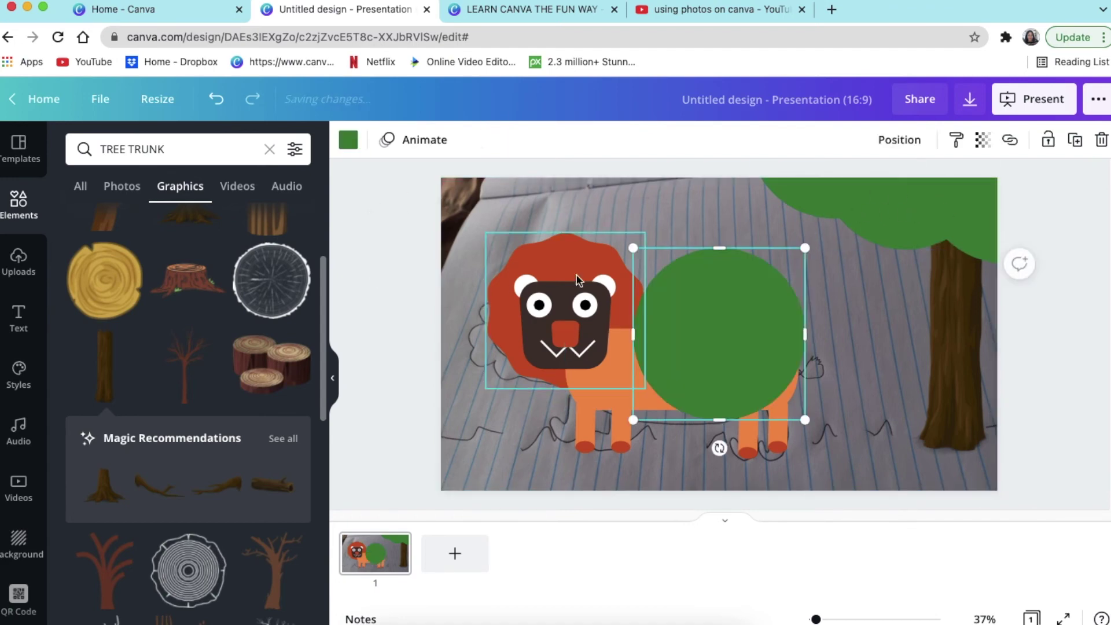
pyautogui.moveTo(805, 421); pyautogui.dragTo(816, 247)
pyautogui.click(347, 140)
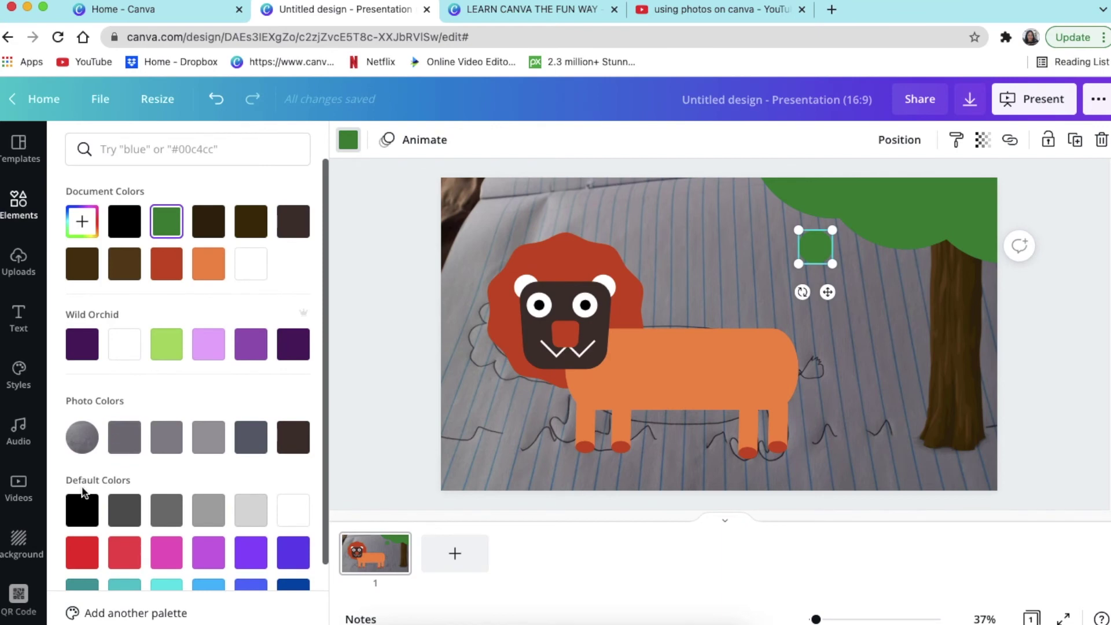
pyautogui.click(81, 551)
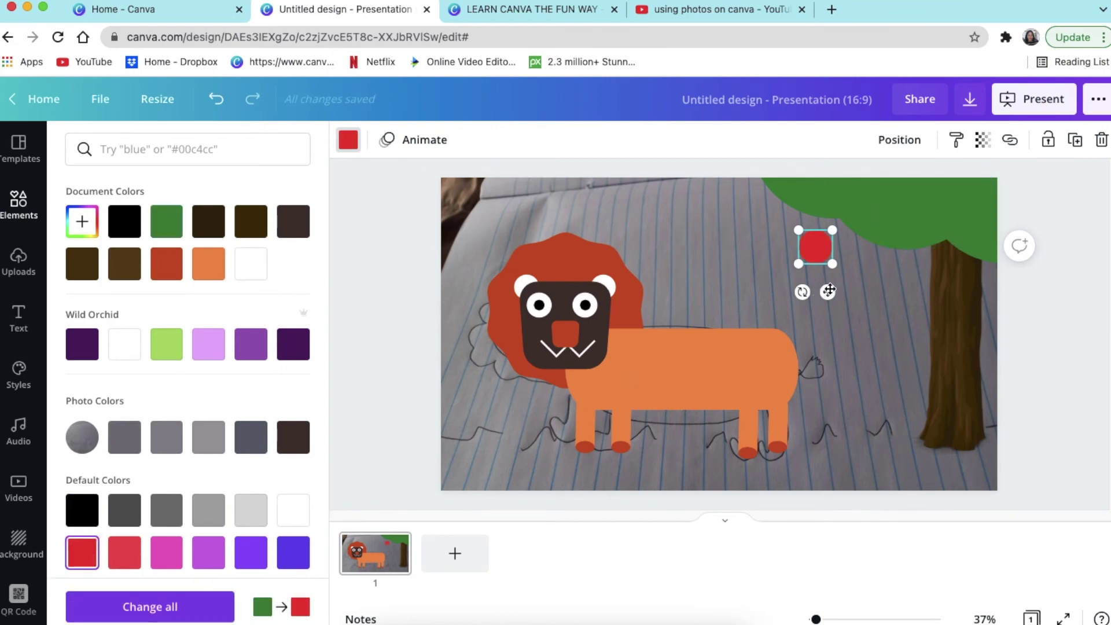
pyautogui.moveTo(833, 263); pyautogui.dragTo(851, 209)
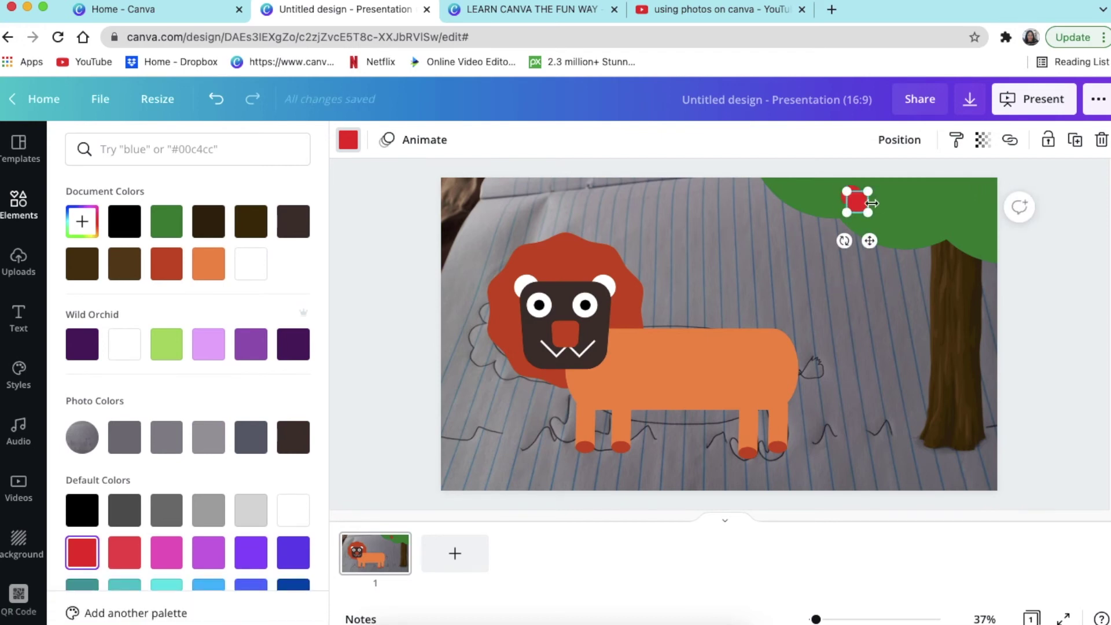
# Step: Duplicate the red fruit twice and spread the copies over the foliage, one above the trunk and one lower between the others
pyautogui.press('super+d')
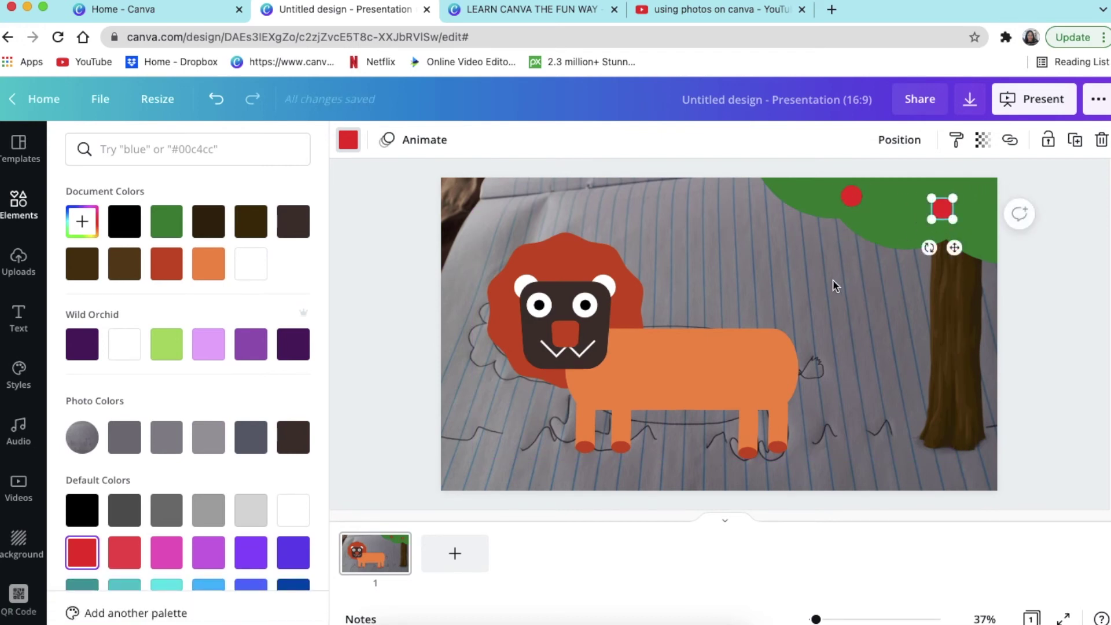
pyautogui.click(857, 201)
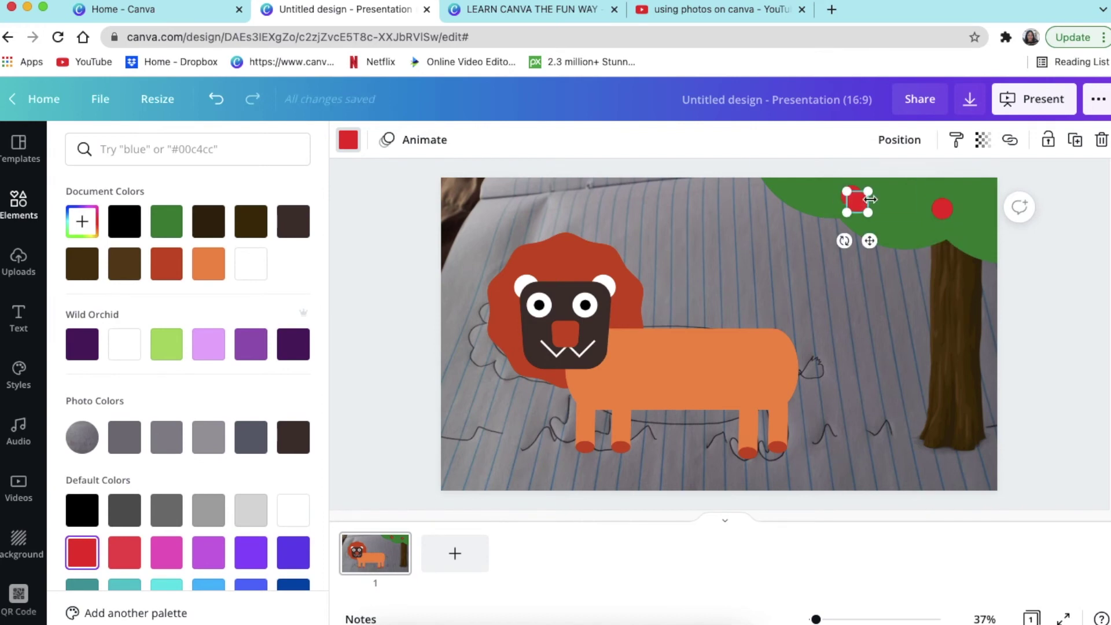
pyautogui.moveTo(853, 206); pyautogui.dragTo(891, 228)
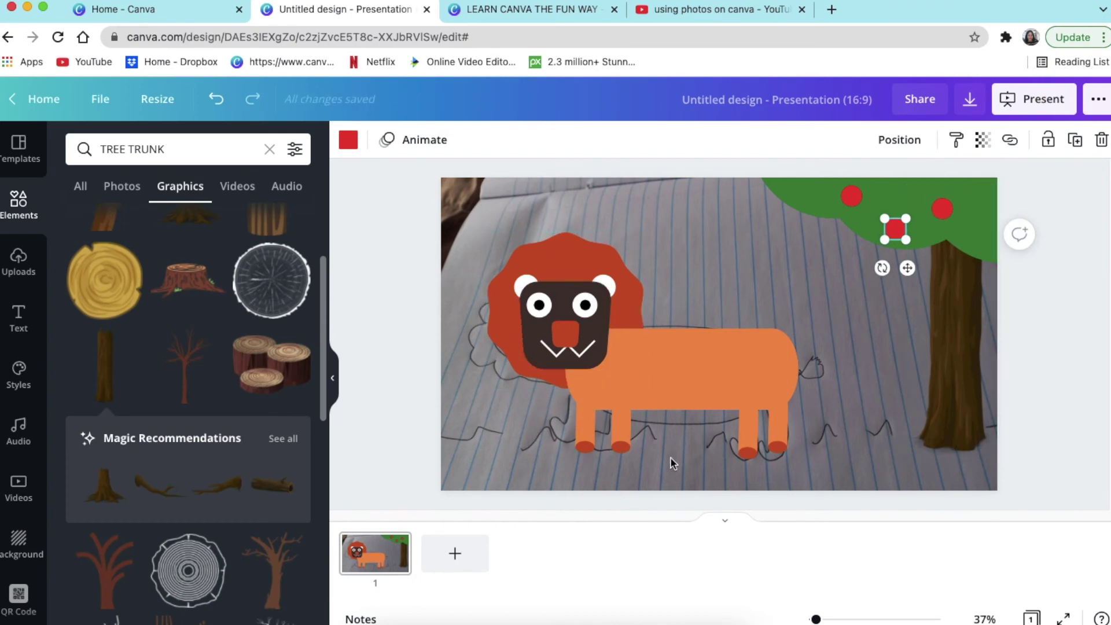
pyautogui.click(397, 311)
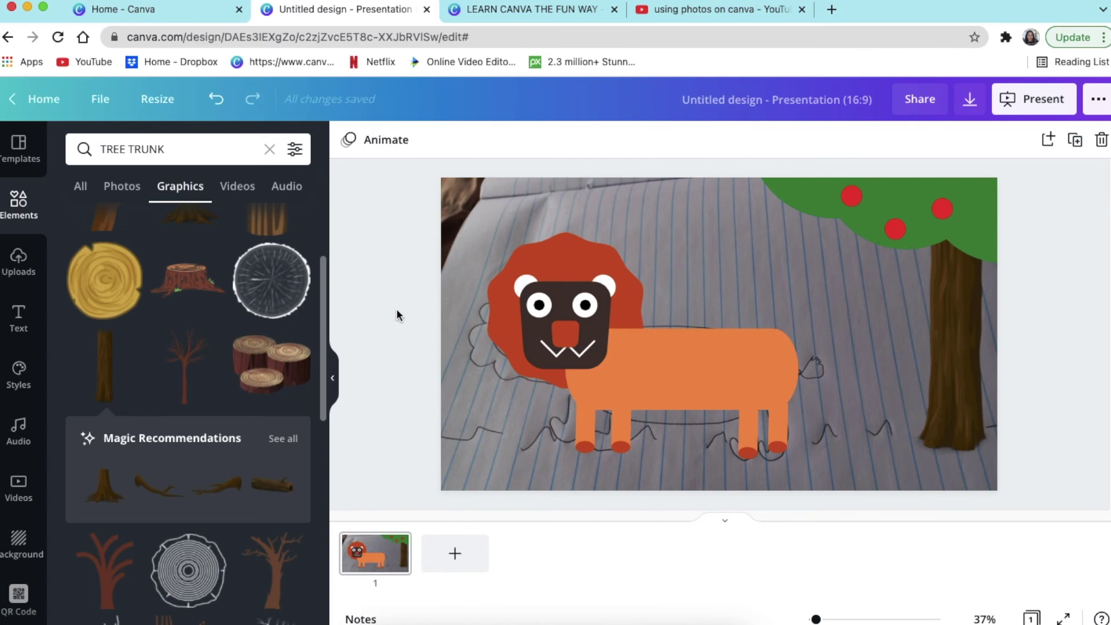
# Step: Insert a rectangle, align it with the slide's upper-left corner and recolor it with a medium gray from the photo colors
pyautogui.press('r')
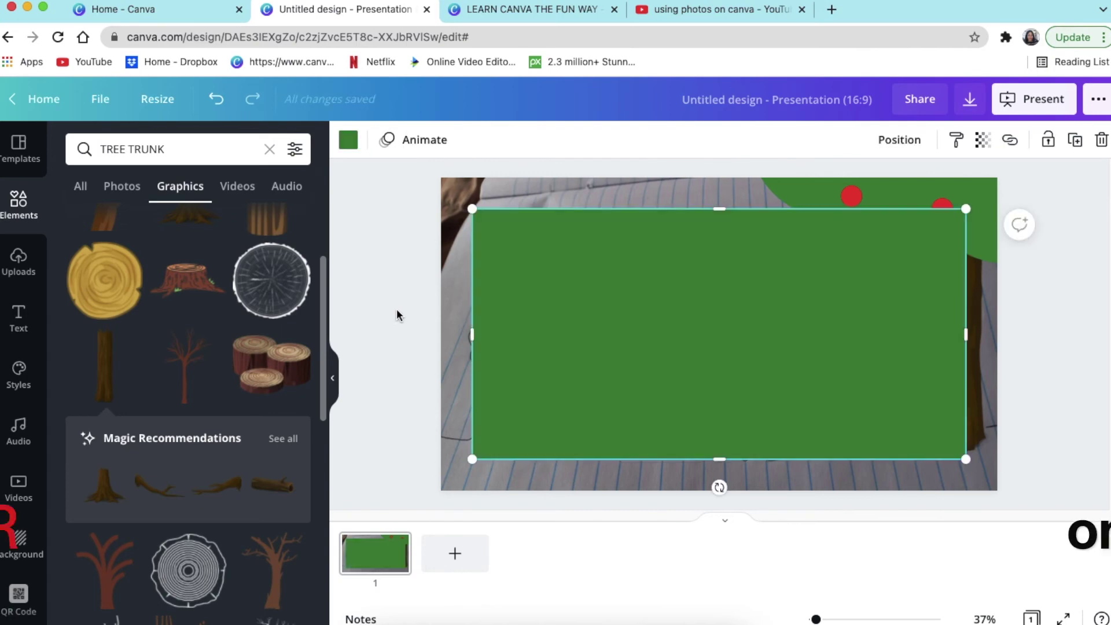
pyautogui.moveTo(630, 322); pyautogui.dragTo(599, 291)
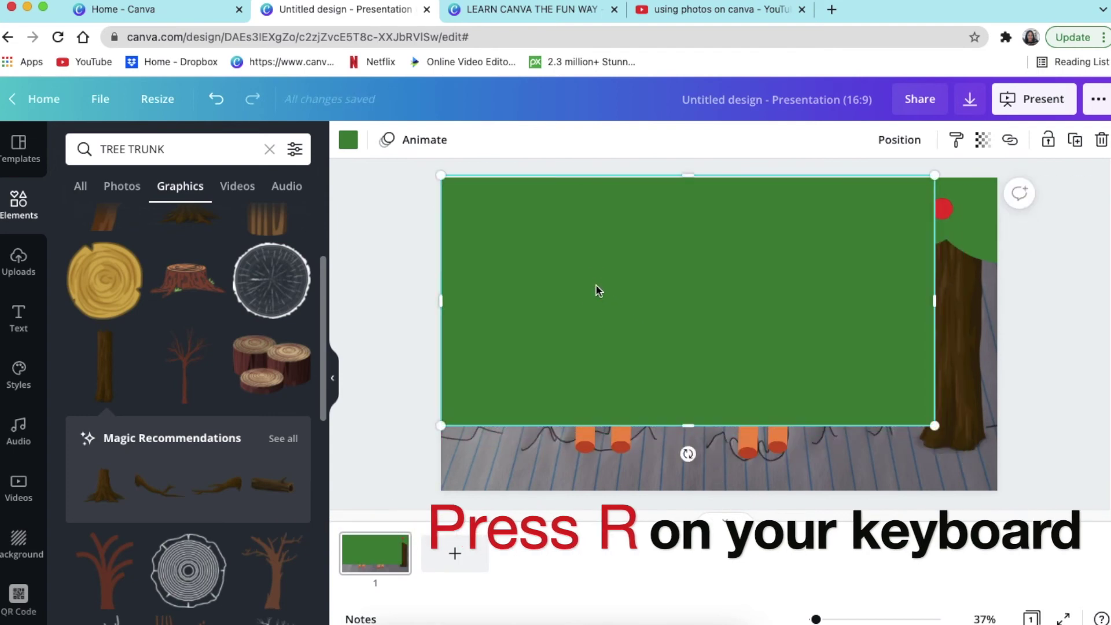
pyautogui.click(348, 140)
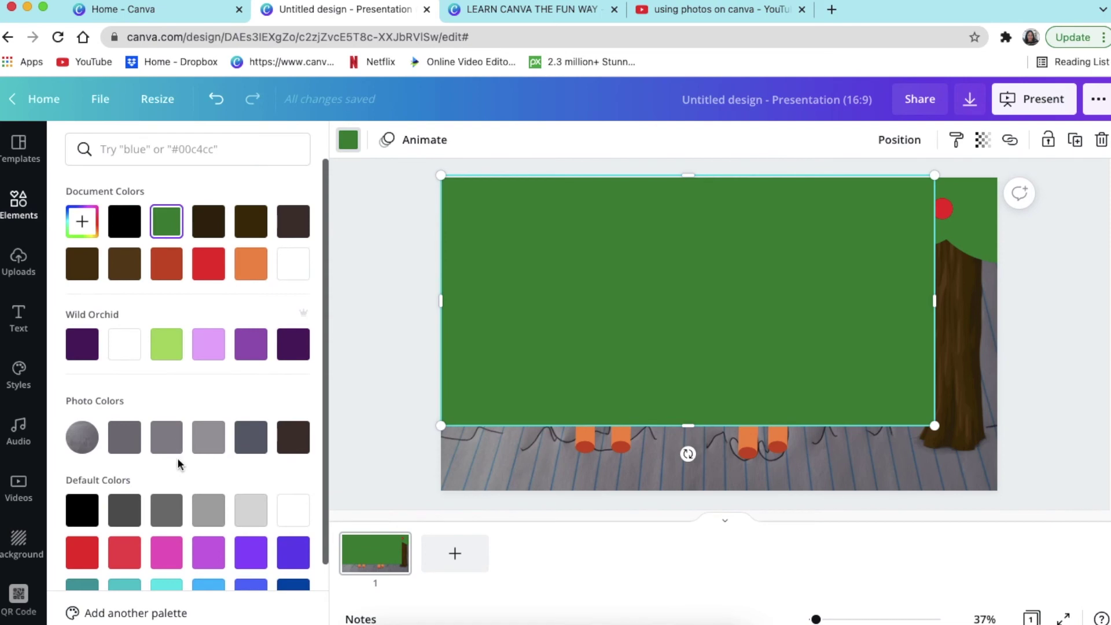
pyautogui.click(169, 438)
# Step: Reduce the gray rectangle to a full-width ground strip along the slide's lower edge and send it to the back
pyautogui.moveTo(686, 185); pyautogui.dragTo(678, 465)
pyautogui.moveTo(962, 463); pyautogui.dragTo(999, 468)
pyautogui.rightClick(966, 476)
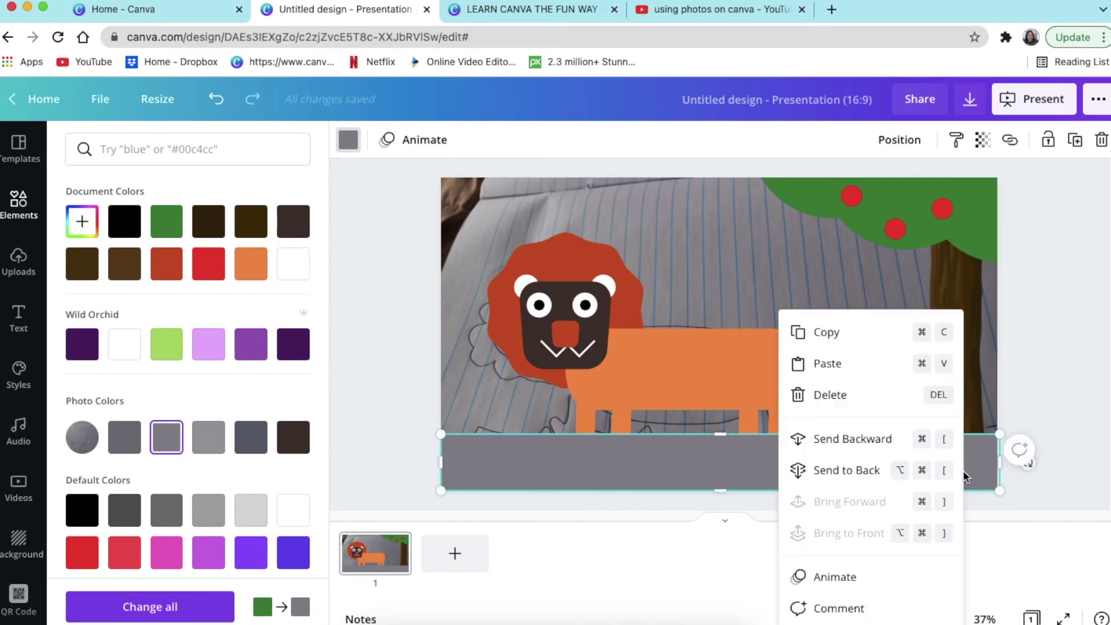
pyautogui.click(867, 474)
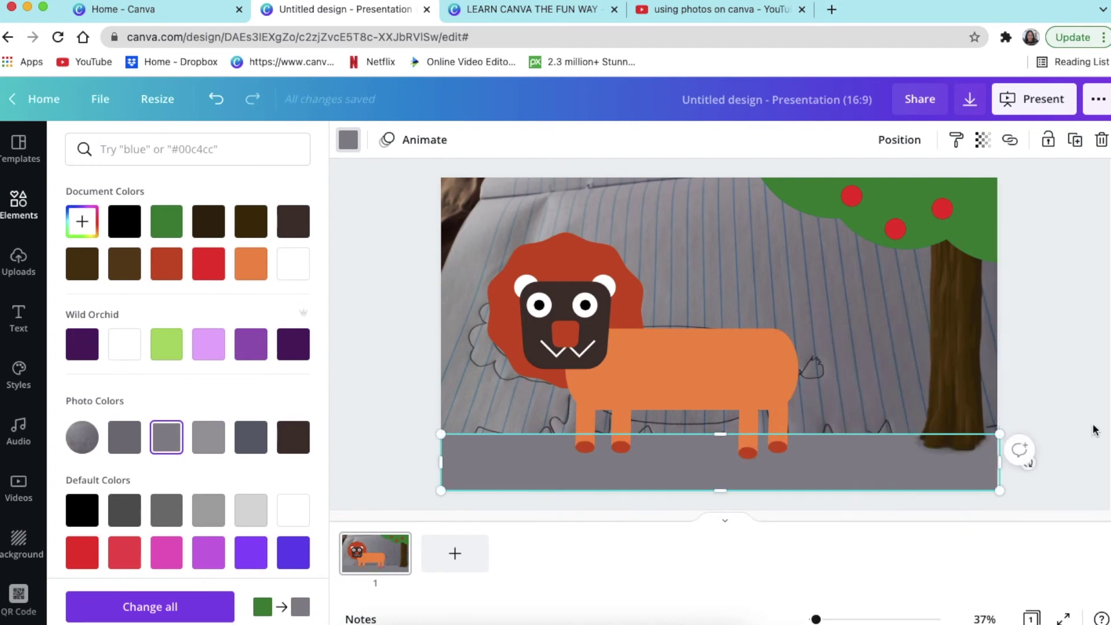
pyautogui.click(1084, 403)
pyautogui.click(1061, 399)
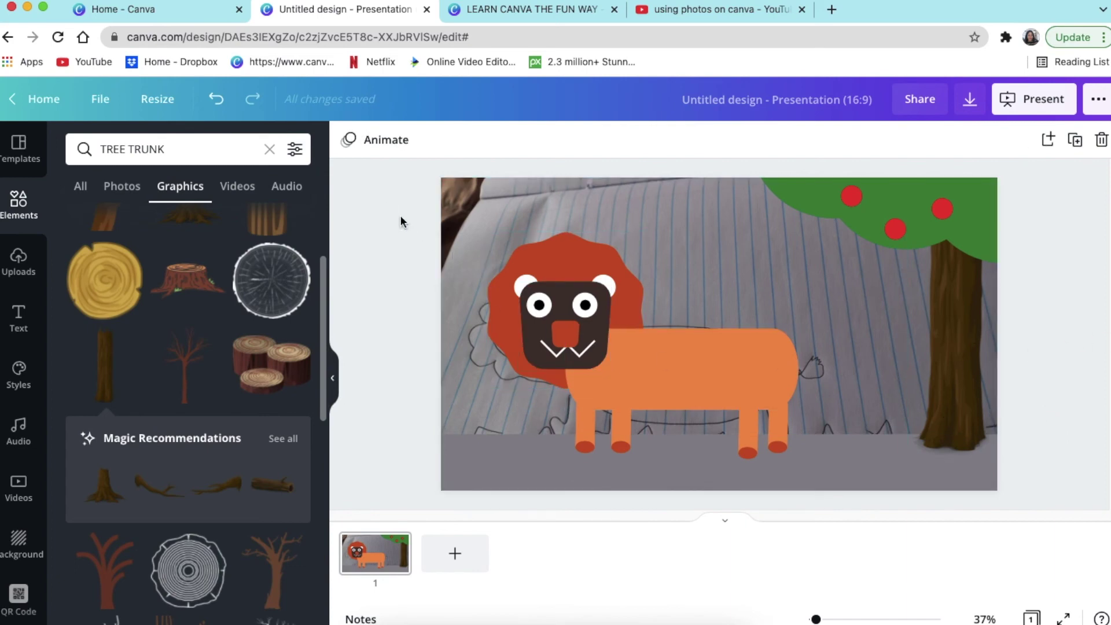
# Step: Insert a rectangle, align it with the slide's upper-left corner and stretch it across the full width down to the gray ground strip
pyautogui.hotkey('ctrl', 'v')
pyautogui.moveTo(662, 331); pyautogui.dragTo(632, 299)
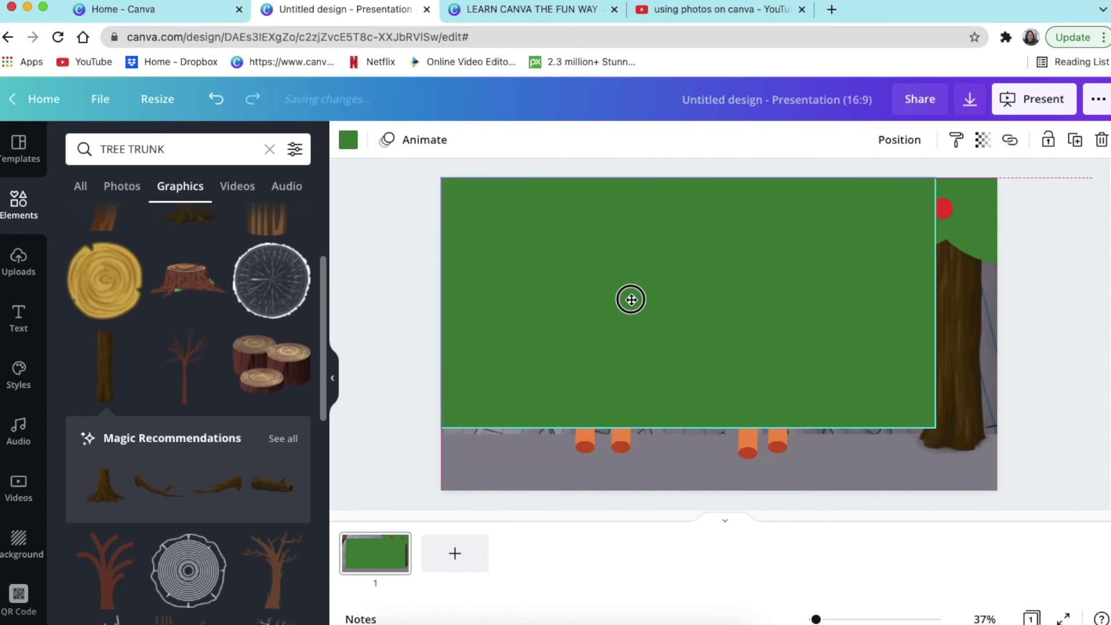
pyautogui.moveTo(936, 303); pyautogui.dragTo(996, 314)
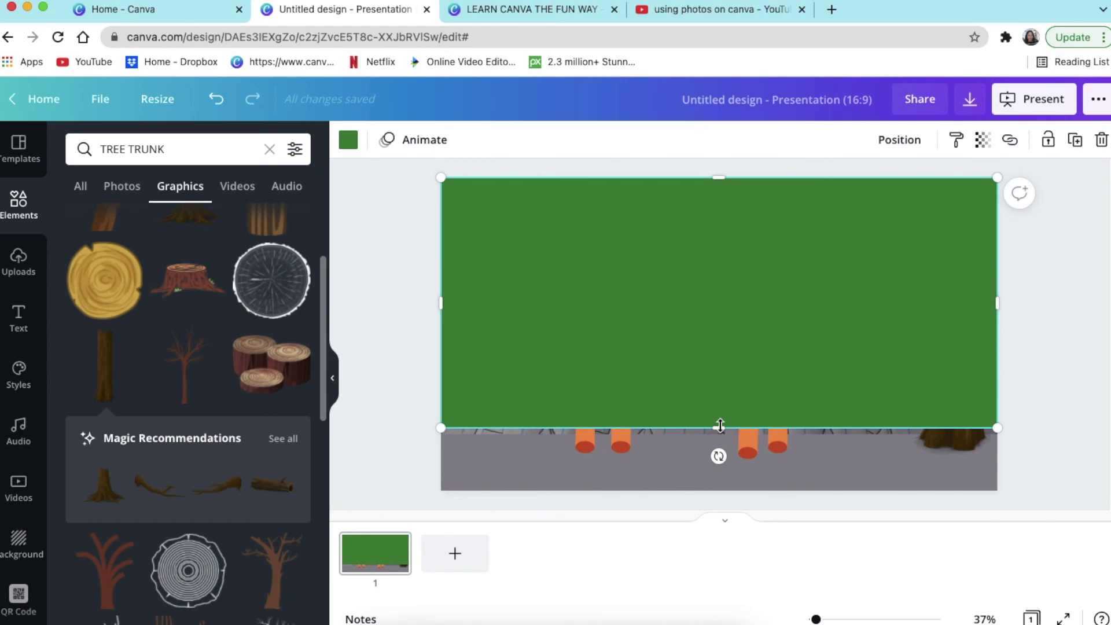
pyautogui.moveTo(719, 427); pyautogui.dragTo(718, 434)
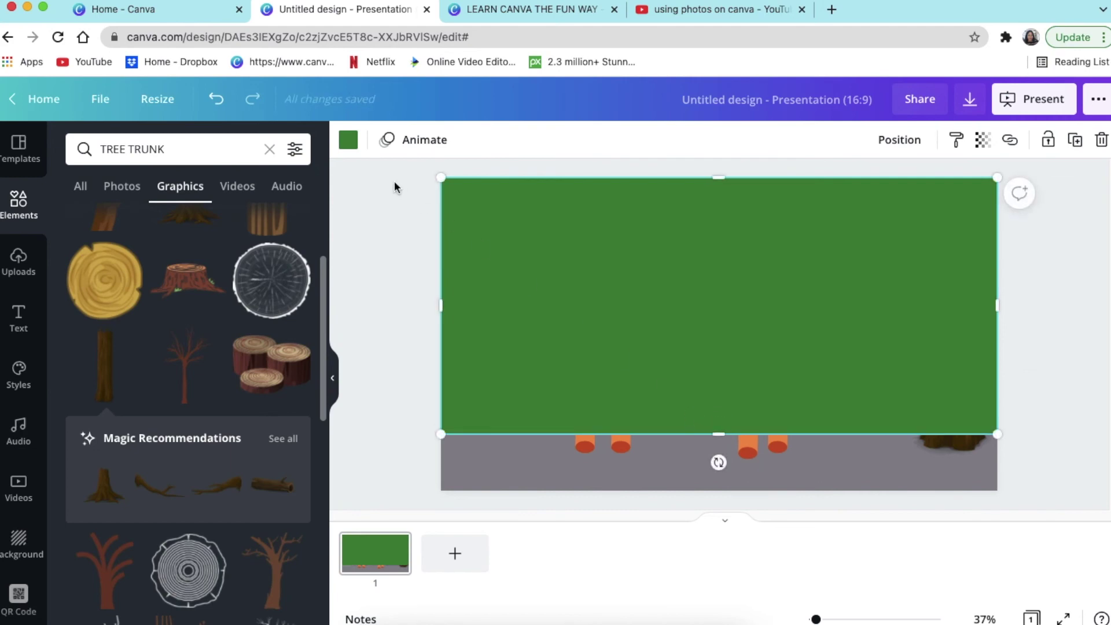
# Step: Recolor the sky rectangle black and send it behind the lion and the tree
pyautogui.click(349, 142)
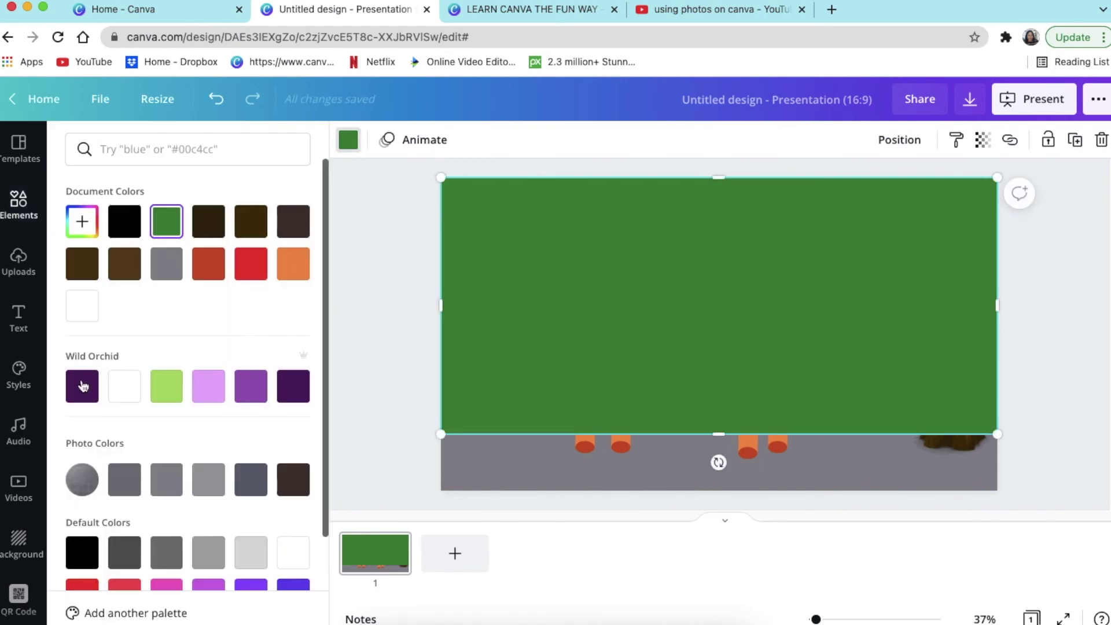
pyautogui.click(81, 553)
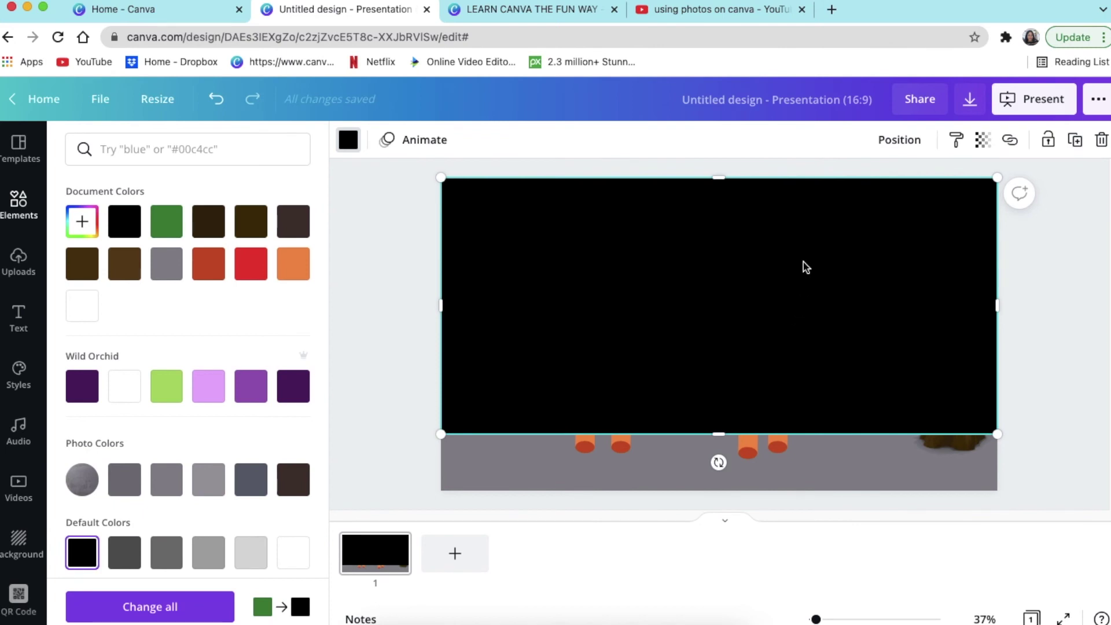
pyautogui.click(913, 140)
pyautogui.click(848, 222)
pyautogui.click(1069, 367)
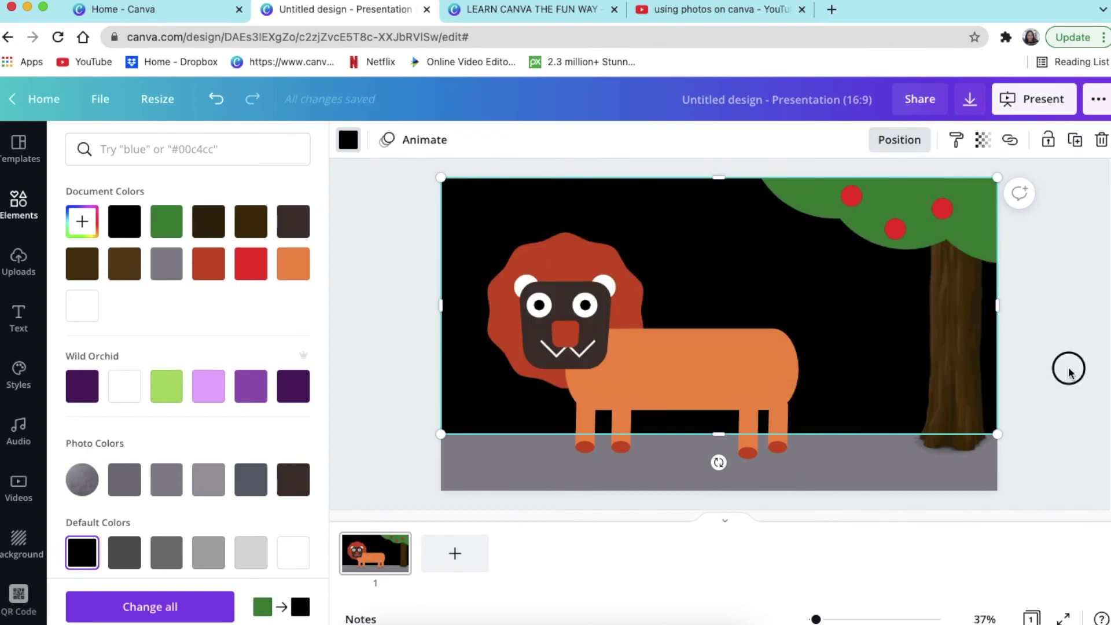
pyautogui.click(1067, 369)
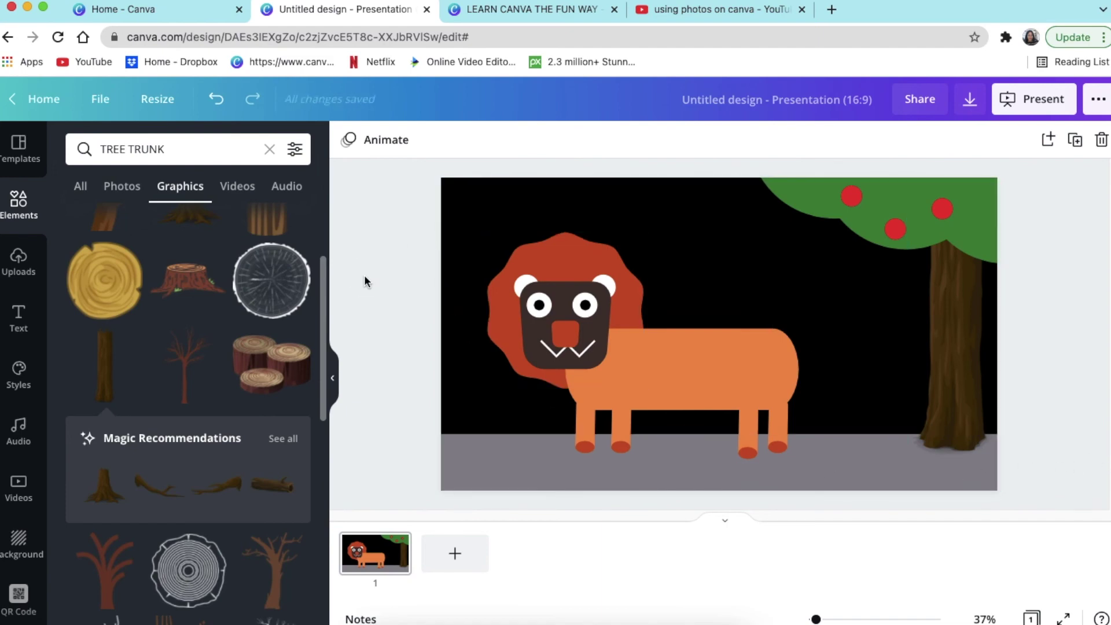
# Step: Add a circle partly off the slide's upper-left corner as a moon and recolor it the same gray as the ground
pyautogui.hotkey('ctrl', 'v')
pyautogui.moveTo(707, 368); pyautogui.dragTo(437, 198)
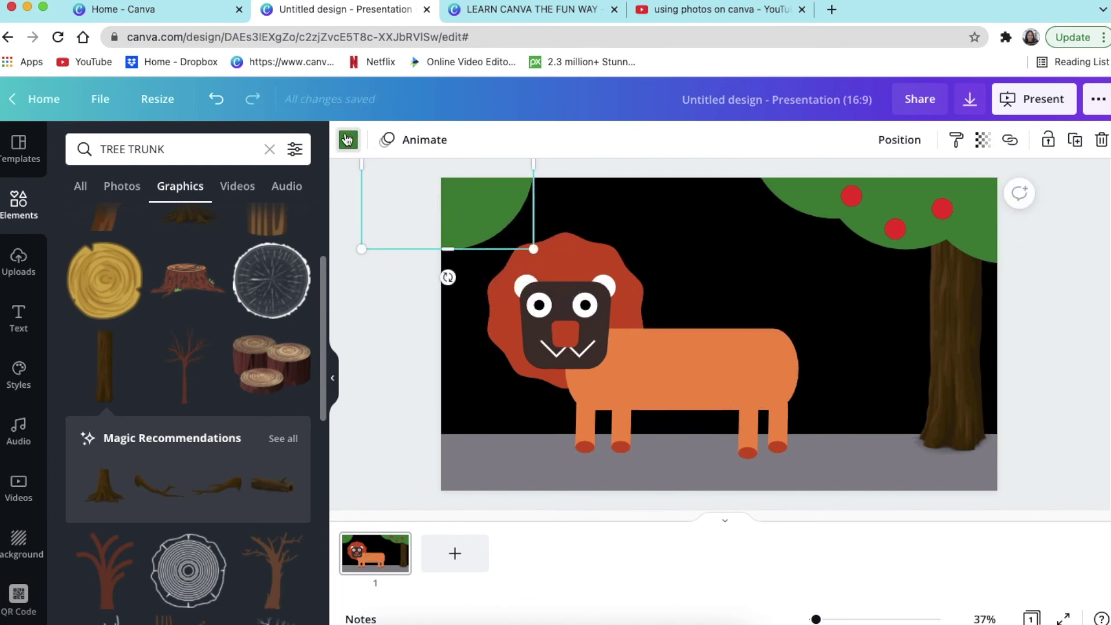
pyautogui.click(347, 139)
pyautogui.click(168, 281)
pyautogui.click(405, 325)
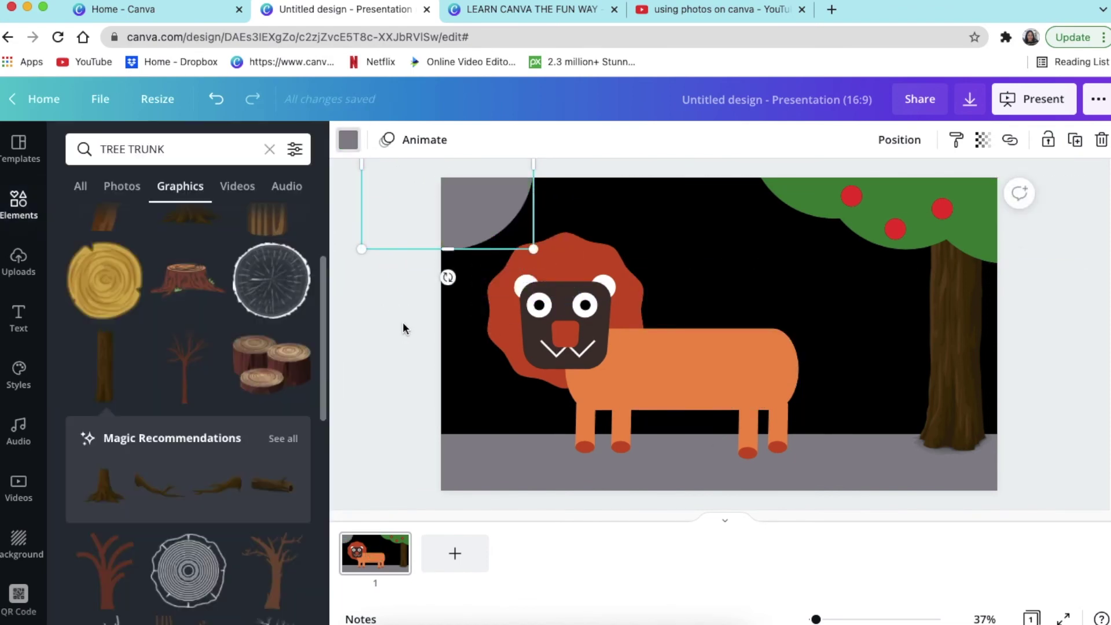
pyautogui.click(379, 303)
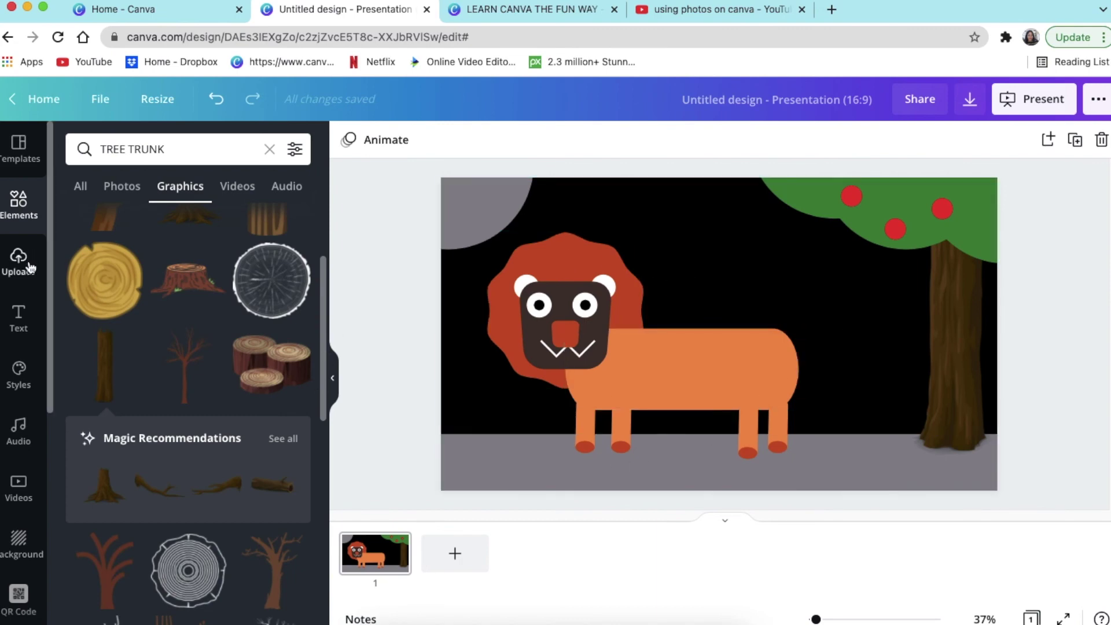
# Step: Insert the zigzag shape from Lines & Shapes, shrink it to a small tuft and place it on the ground before the lion's front legs
pyautogui.click(23, 208)
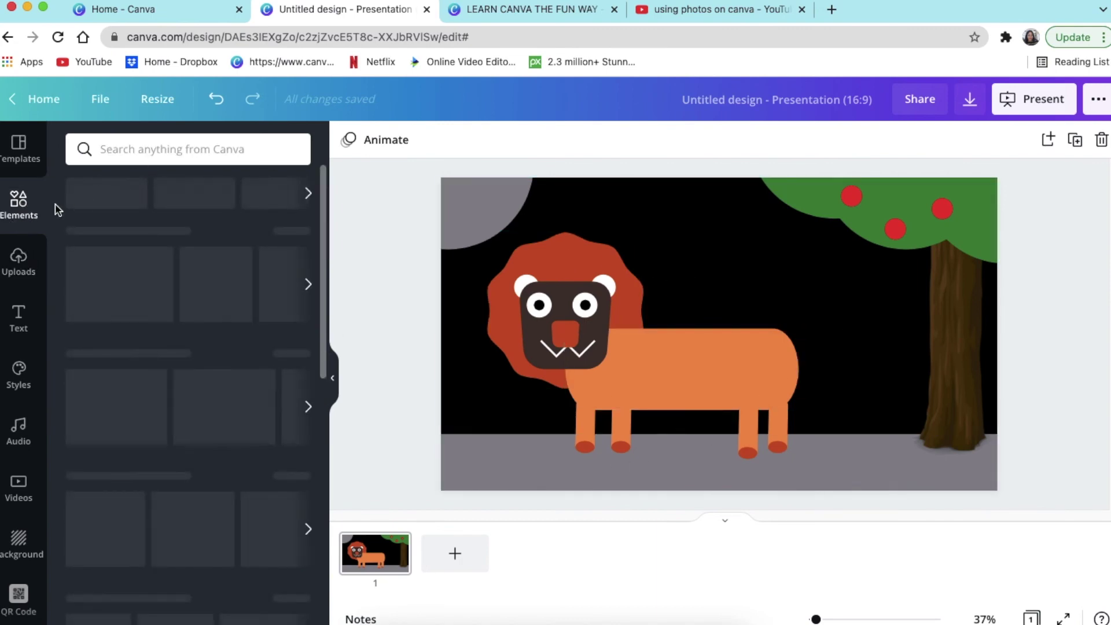
pyautogui.click(295, 343)
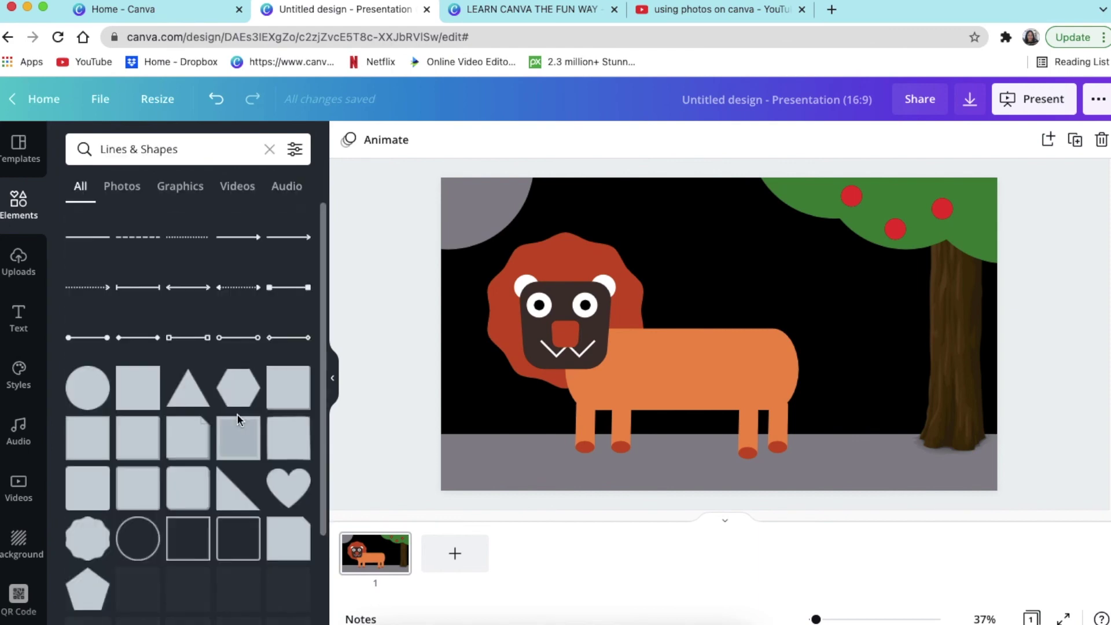
pyautogui.scroll(-5, 237, 420)
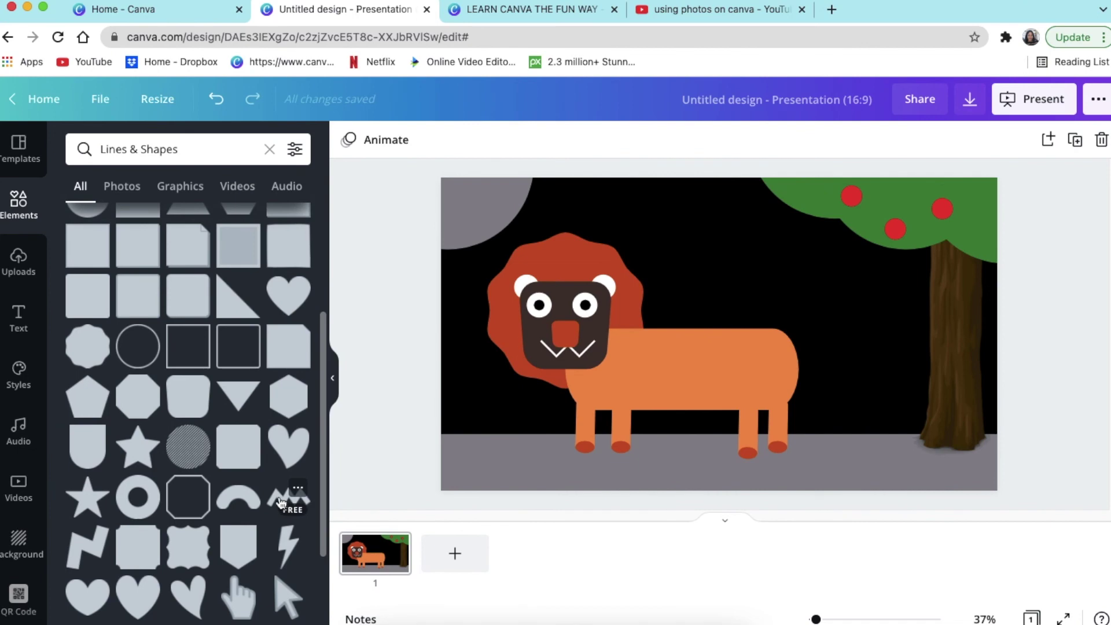
pyautogui.click(280, 500)
pyautogui.moveTo(872, 398); pyautogui.dragTo(598, 284)
pyautogui.moveTo(583, 380); pyautogui.dragTo(534, 487)
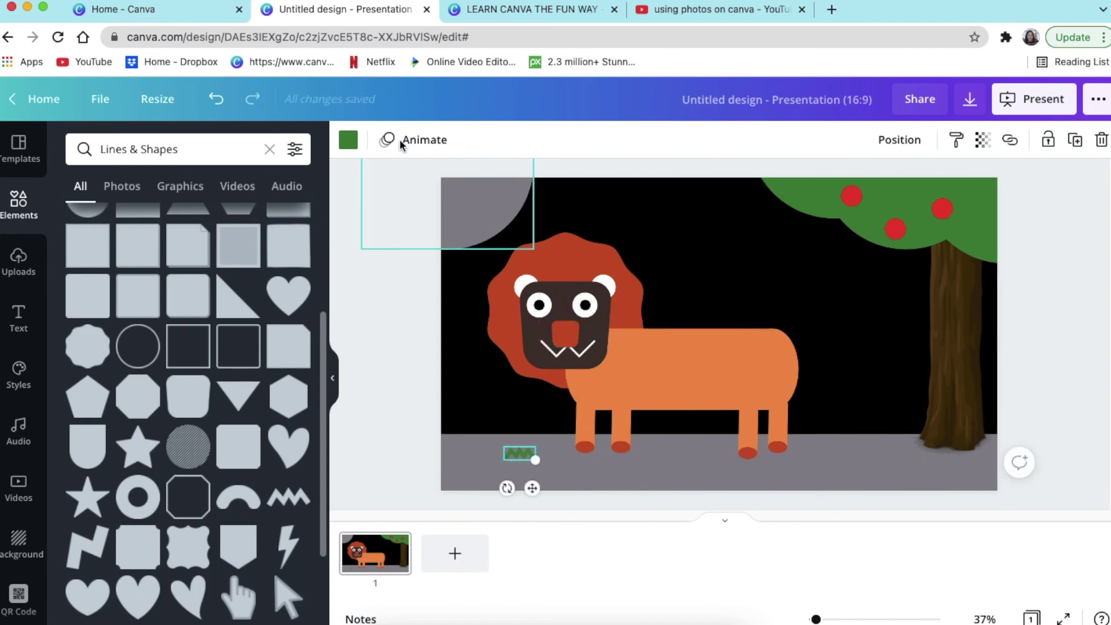
# Step: Try gray and black as the zigzag tuft's color
pyautogui.click(349, 142)
pyautogui.click(166, 264)
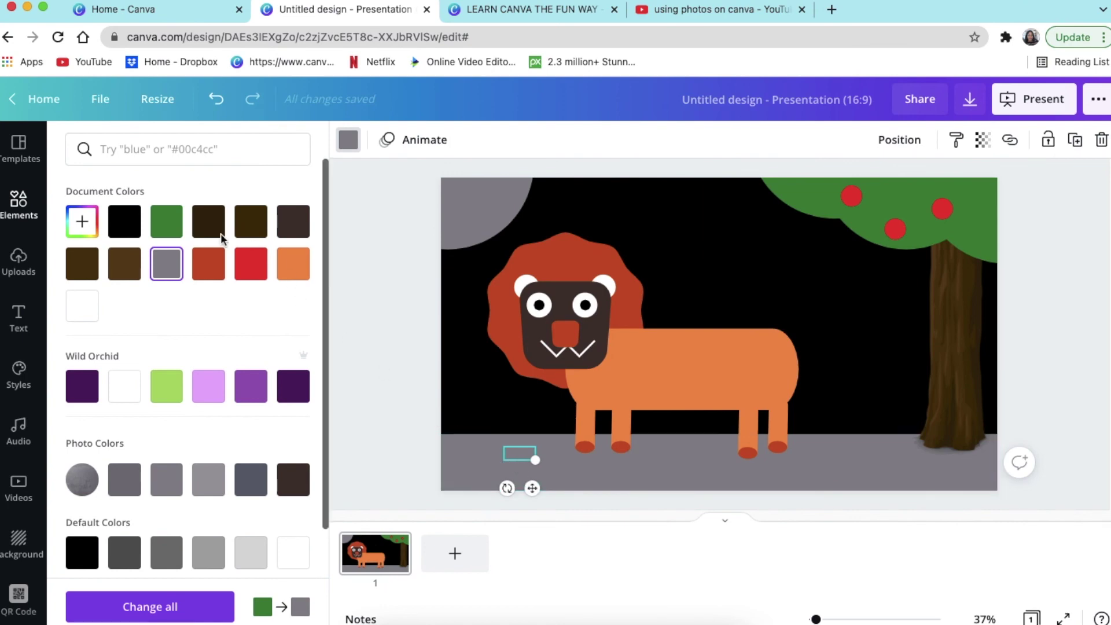
pyautogui.click(114, 230)
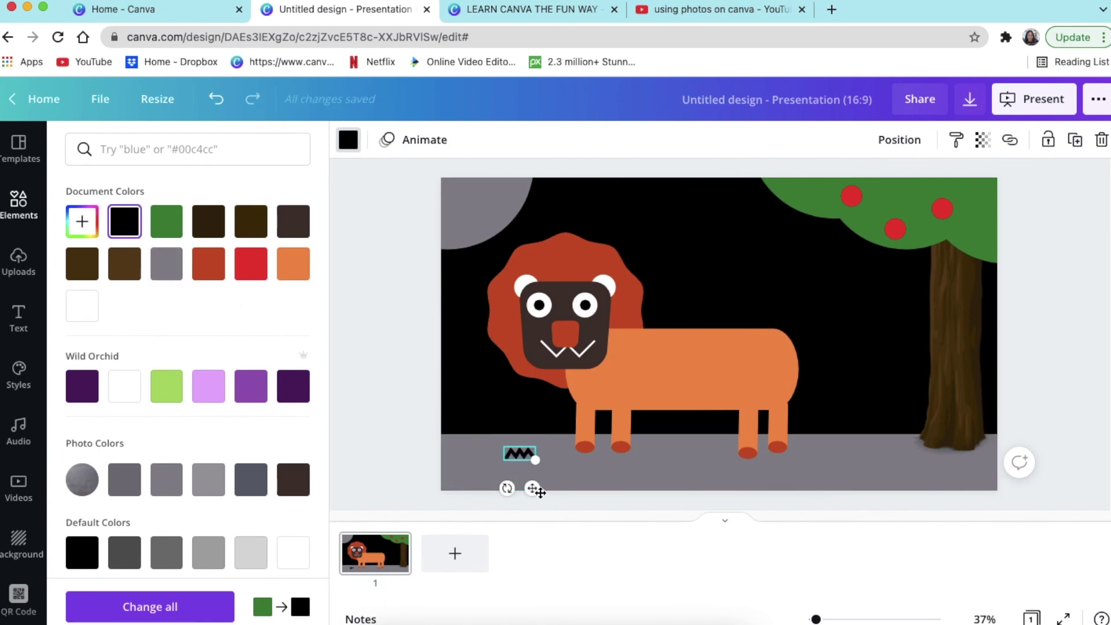
# Step: Duplicate the zigzag tuft, place the copy between the lion's front and hind legs, and recolor both tufts green
pyautogui.moveTo(539, 490); pyautogui.dragTo(539, 491)
pyautogui.moveTo(666, 486); pyautogui.dragTo(703, 481)
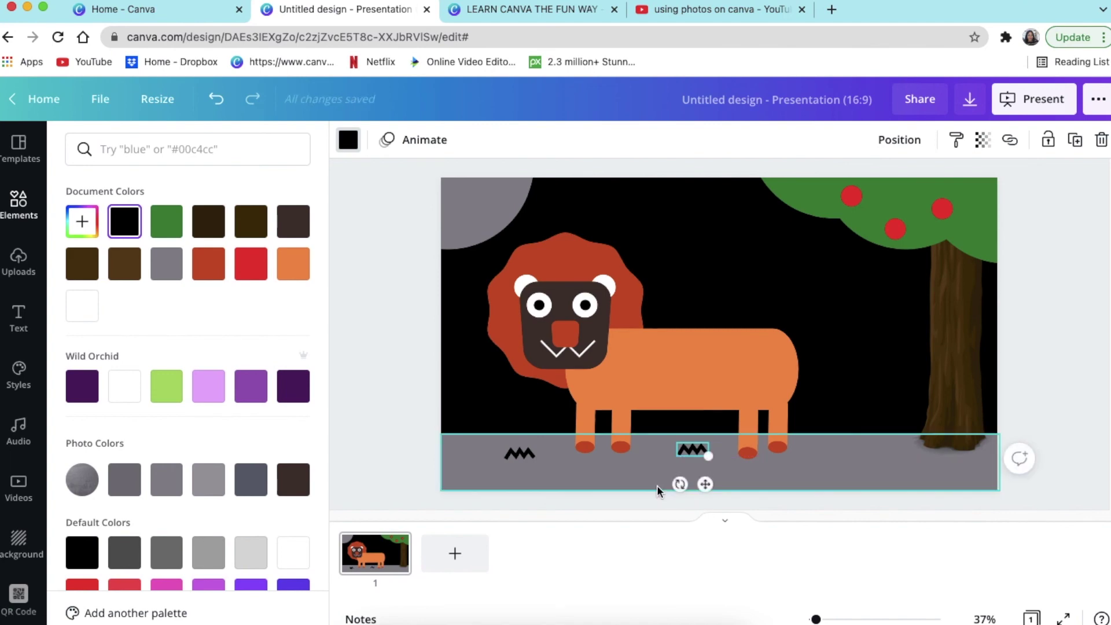
pyautogui.click(163, 227)
pyautogui.click(518, 453)
pyautogui.click(166, 222)
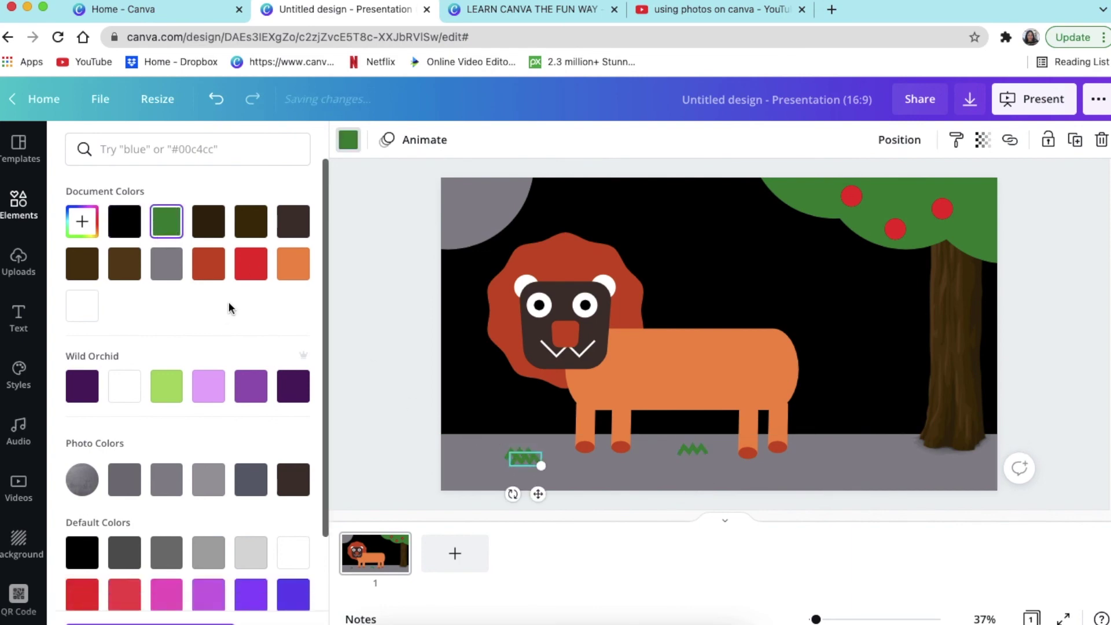
# Step: Add two more copies of the green tuft on the ground between the lion's hind legs and the tree trunk
pyautogui.moveTo(533, 488); pyautogui.dragTo(851, 507)
pyautogui.hotkey('ctrl', 'v')
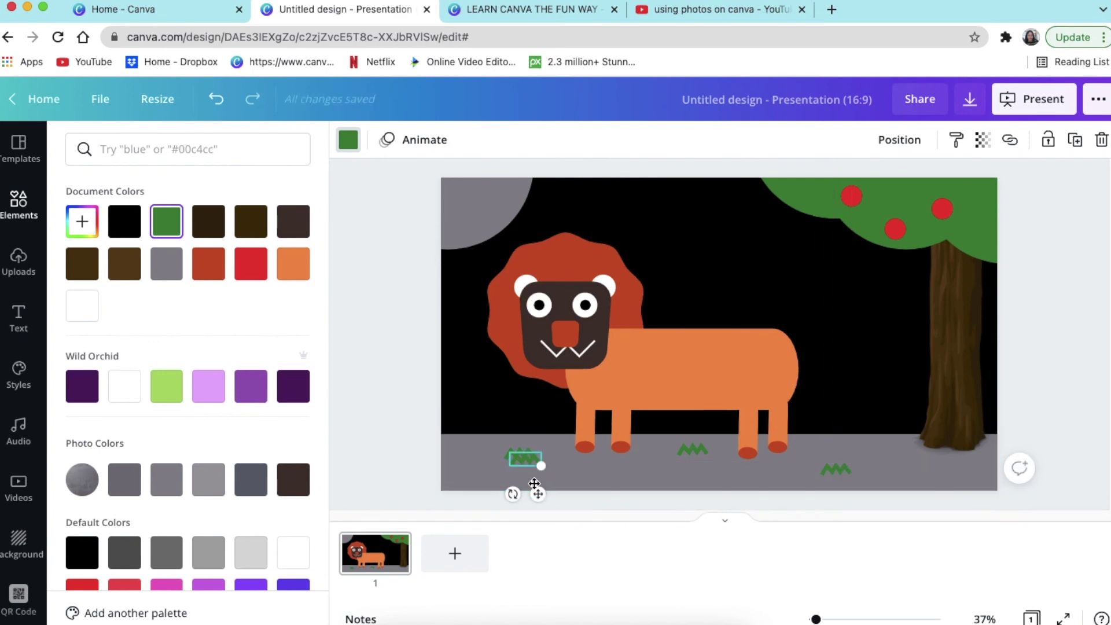
pyautogui.moveTo(583, 495); pyautogui.dragTo(903, 487)
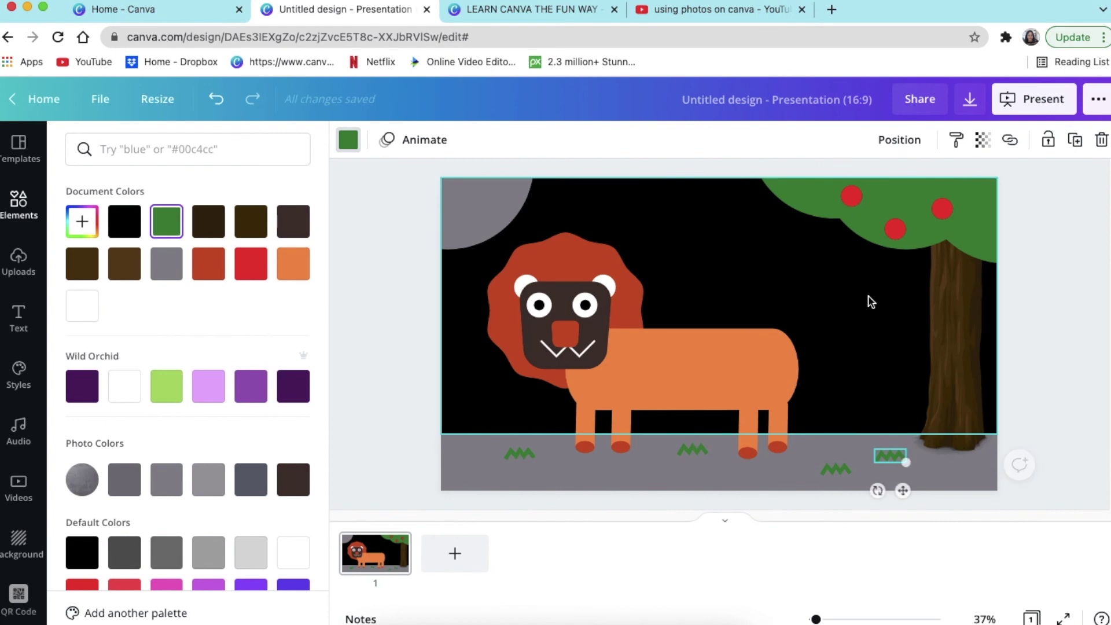
# Step: Duplicate a red fruit from the foliage and place the copy on the ground just below the tree trunk
pyautogui.click(852, 202)
pyautogui.moveTo(852, 201); pyautogui.dragTo(952, 509)
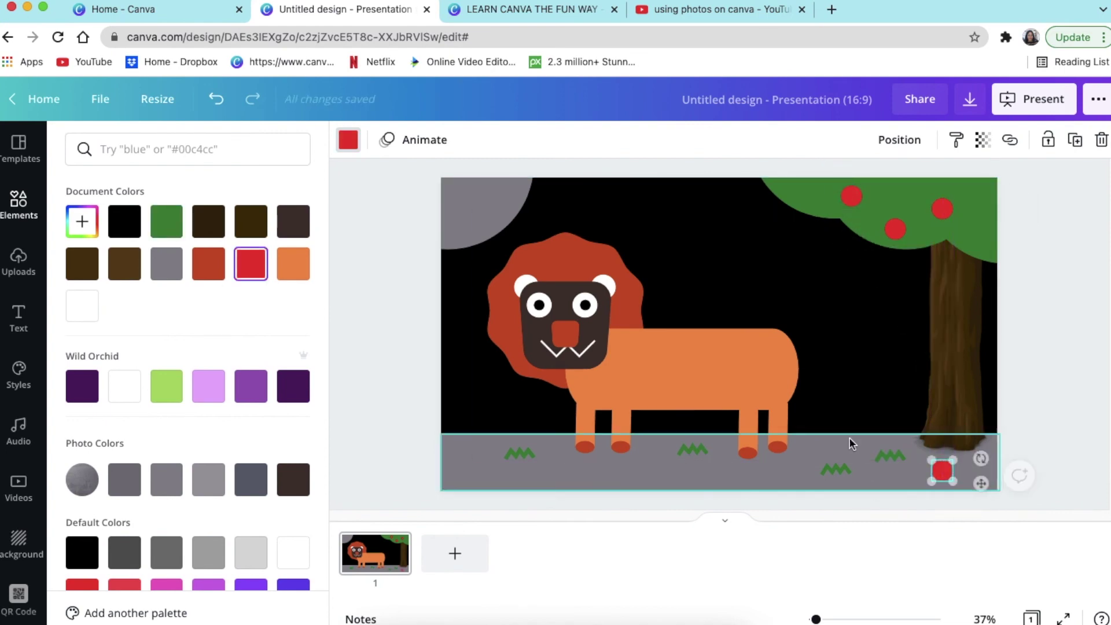
pyautogui.click(1020, 380)
pyautogui.click(367, 273)
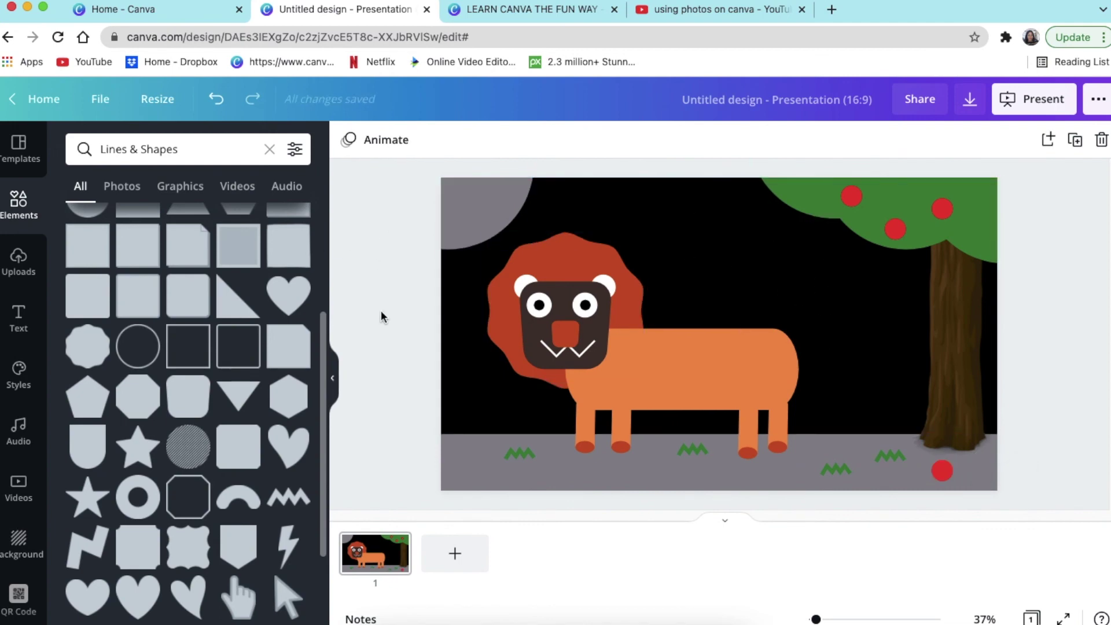
# Step: Insert a five-pointed star, shrink it, place it in the sky above the lion and recolor it white
pyautogui.click(138, 446)
pyautogui.moveTo(809, 419); pyautogui.dragTo(672, 219)
pyautogui.click(348, 140)
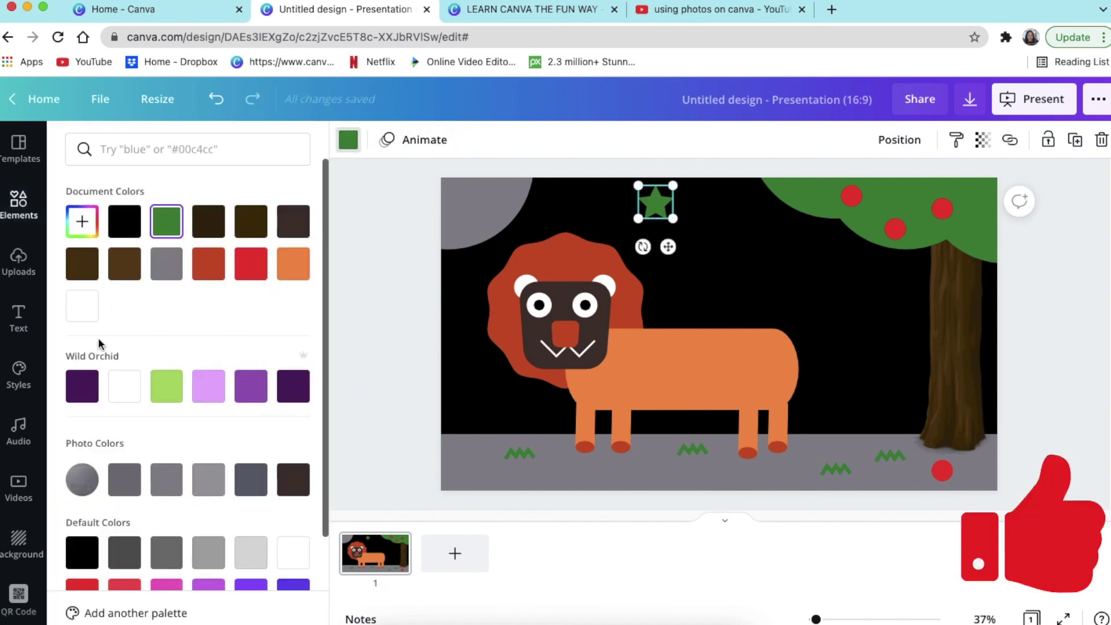
pyautogui.click(122, 391)
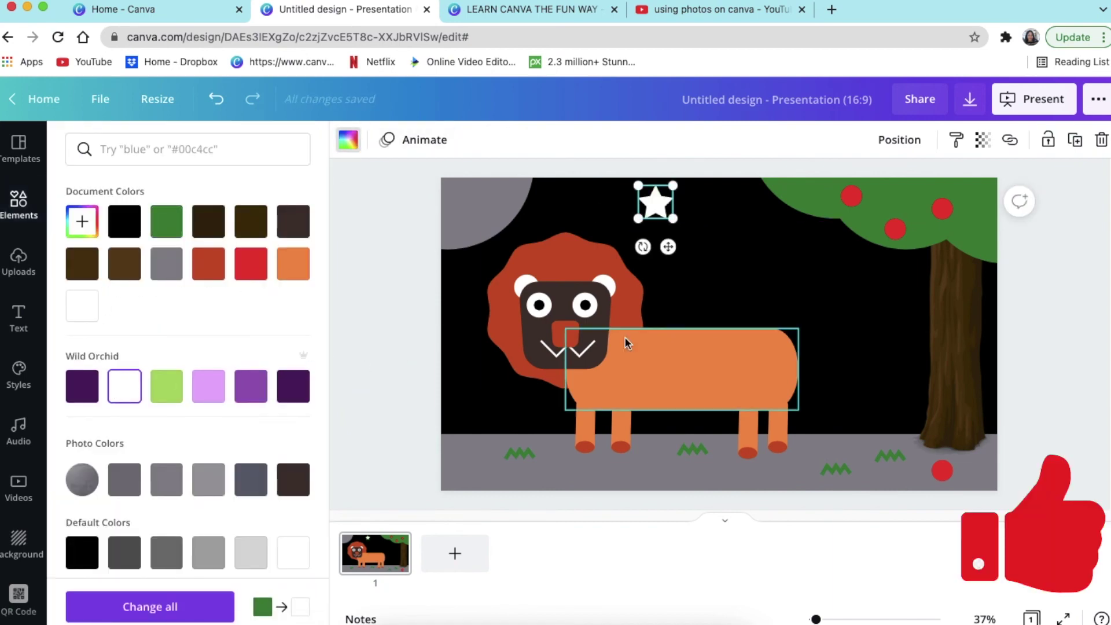
# Step: Duplicate the white star twice in the sky toward the tree and shrink the stars, making the original above the lion the smallest
pyautogui.press('super+d')
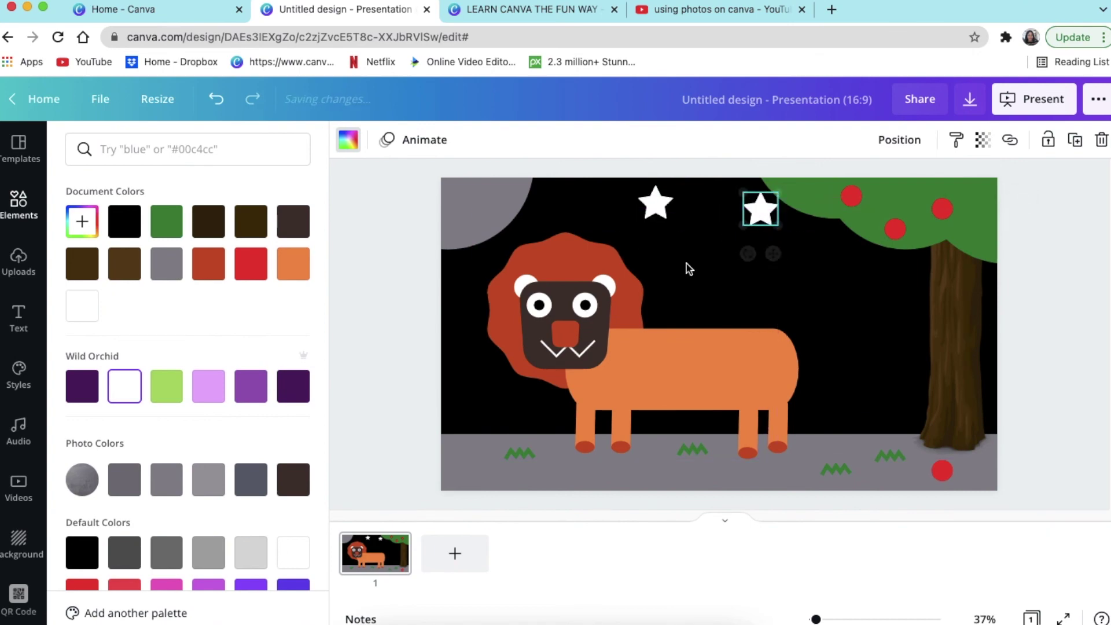
pyautogui.moveTo(745, 218); pyautogui.dragTo(832, 255)
pyautogui.click(767, 212)
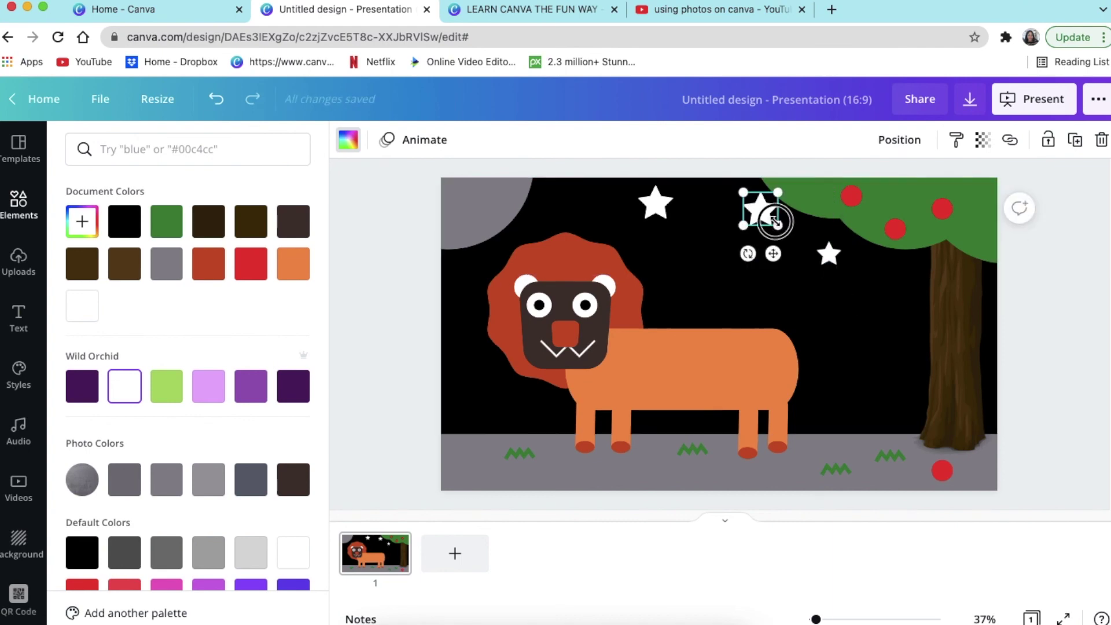
pyautogui.moveTo(778, 224); pyautogui.dragTo(768, 215)
pyautogui.click(656, 202)
pyautogui.moveTo(671, 218); pyautogui.dragTo(654, 203)
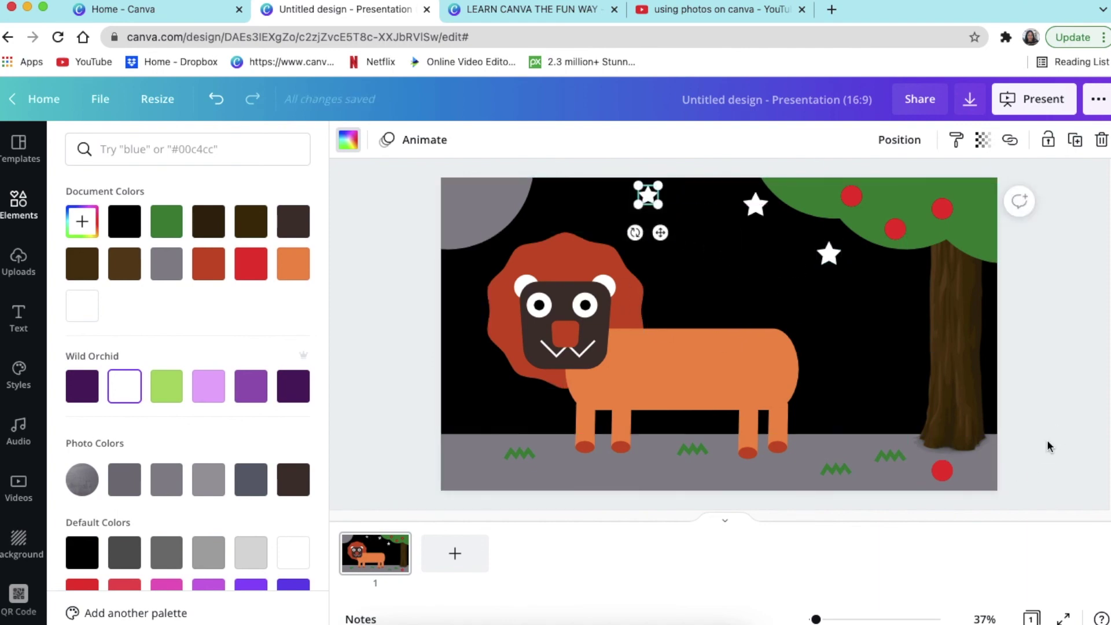
pyautogui.press('Escape')
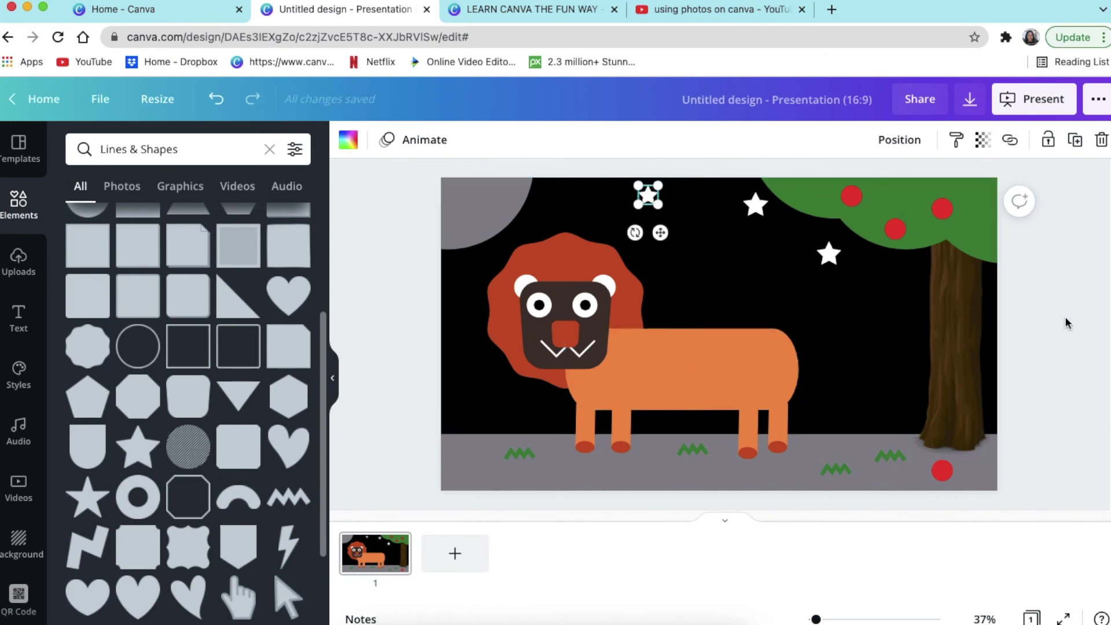